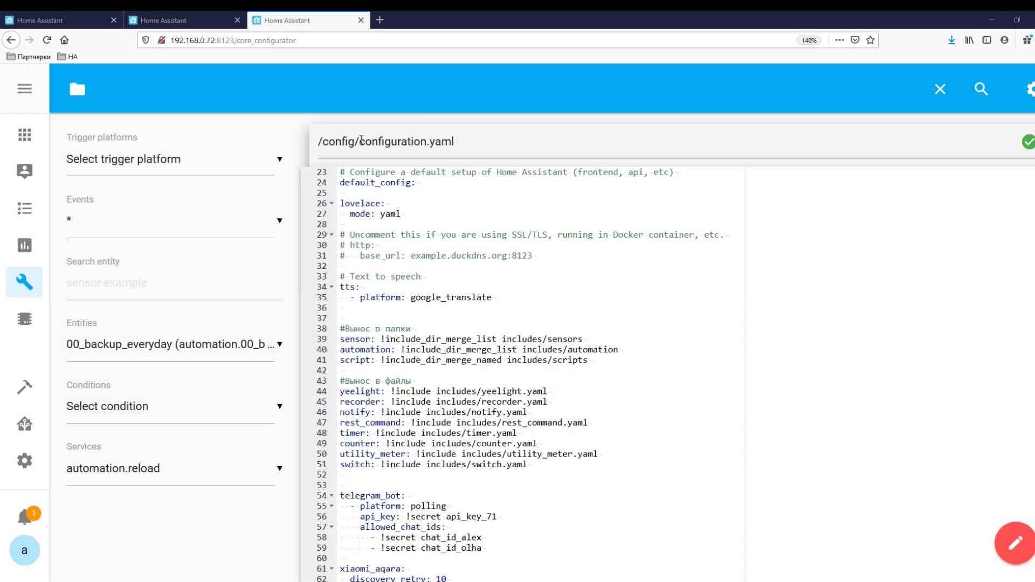
- Review configuration.yaml and select the line that includes includes/switch.yaml for the switch section
drag(361, 141, 455, 141)
click(525, 286)
scroll(524, 296, down, 5)
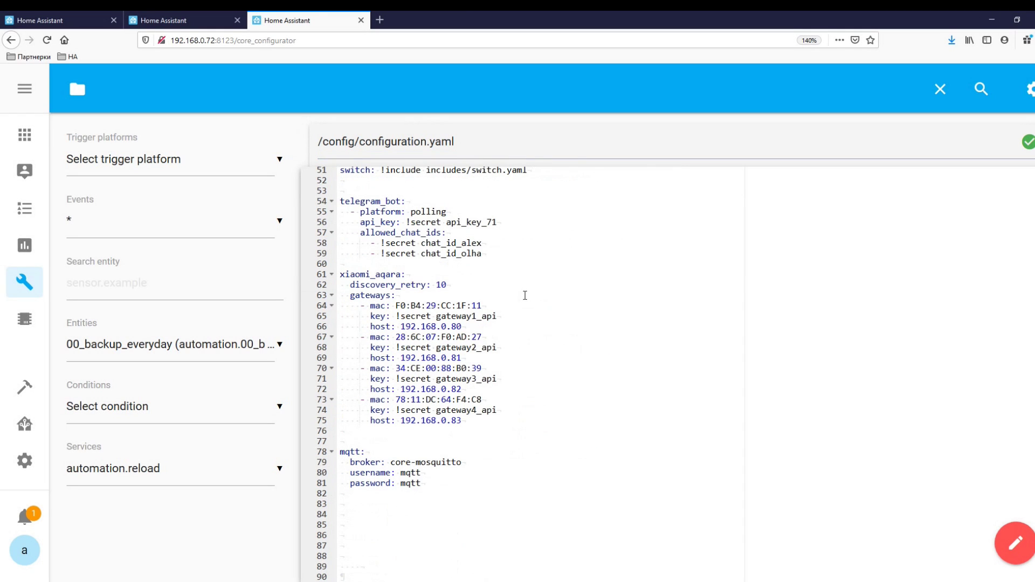
scroll(515, 305, up, 5)
click(553, 403)
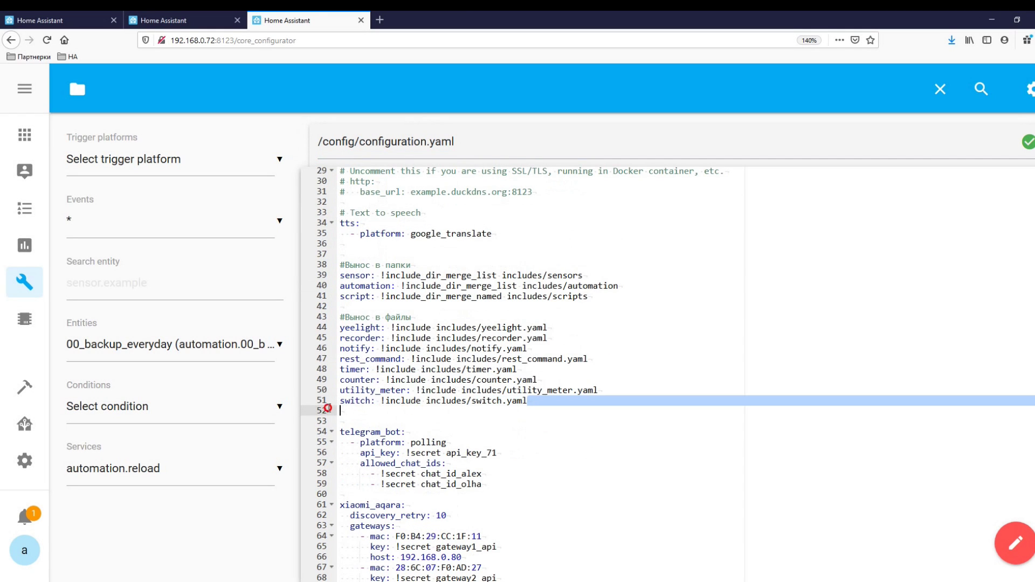
key(shift+Home)
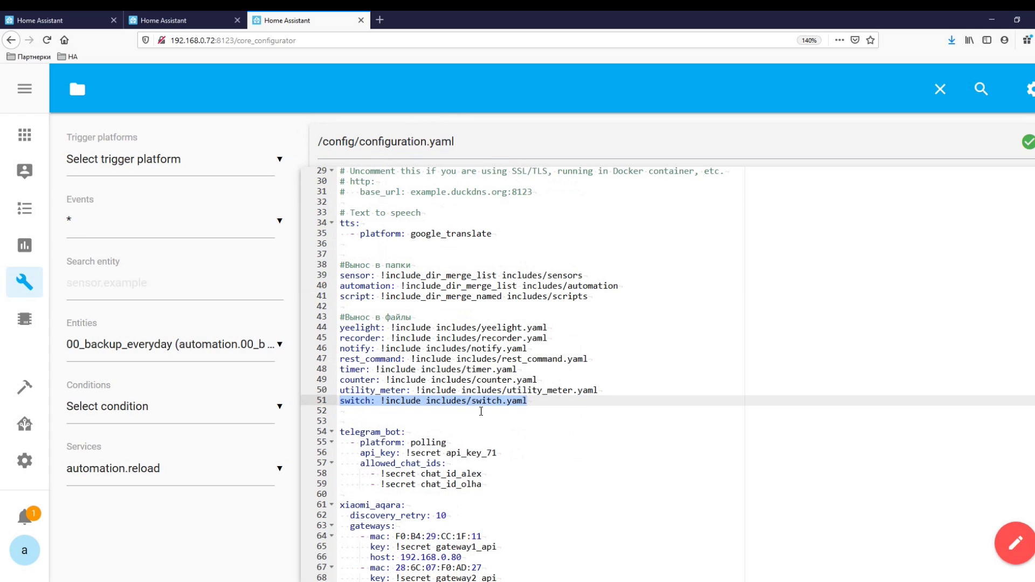
- Open switch.yaml from the includes folder and select the whole xiaomi_miio power strip definition
click(77, 89)
scroll(134, 378, down, 5)
click(125, 388)
click(125, 396)
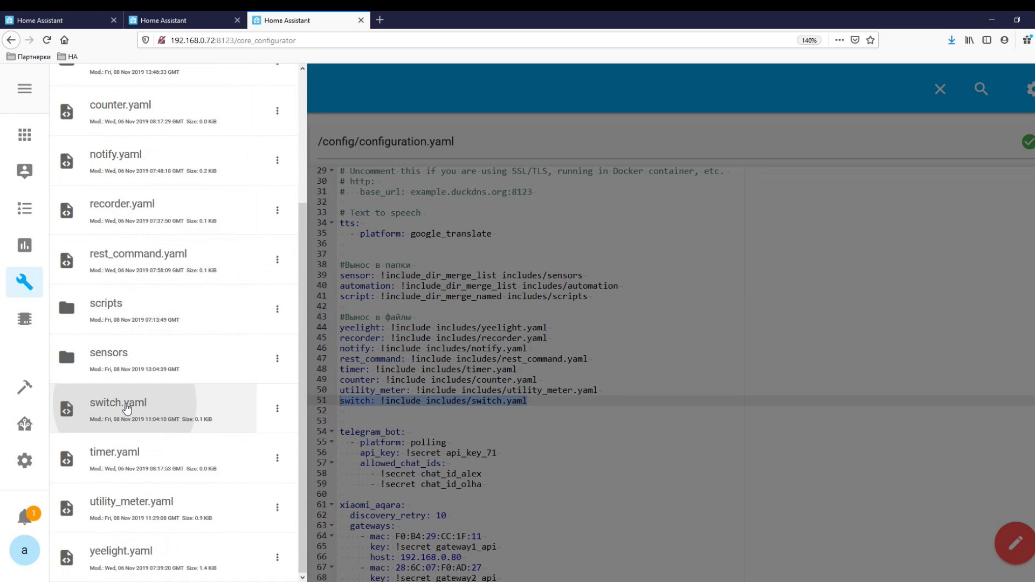
click(481, 248)
shift+click(331, 164)
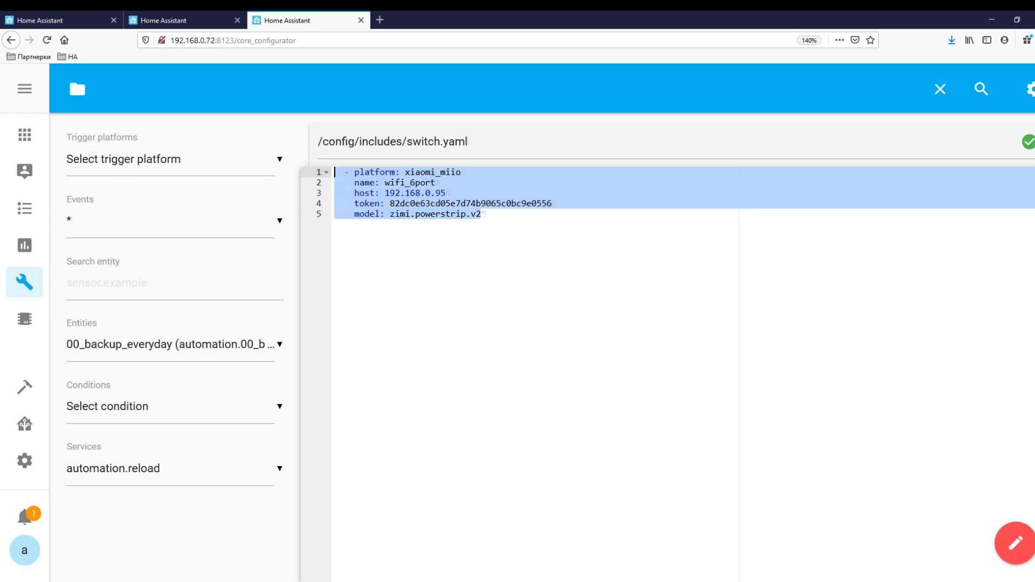
- Run the configuration check from the server management settings
click(30, 464)
click(516, 526)
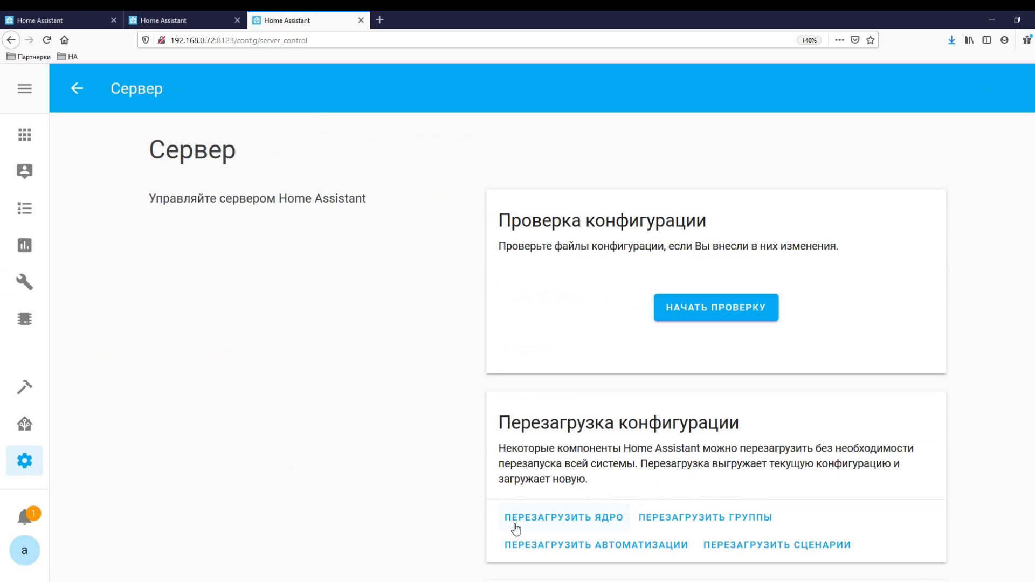
click(694, 307)
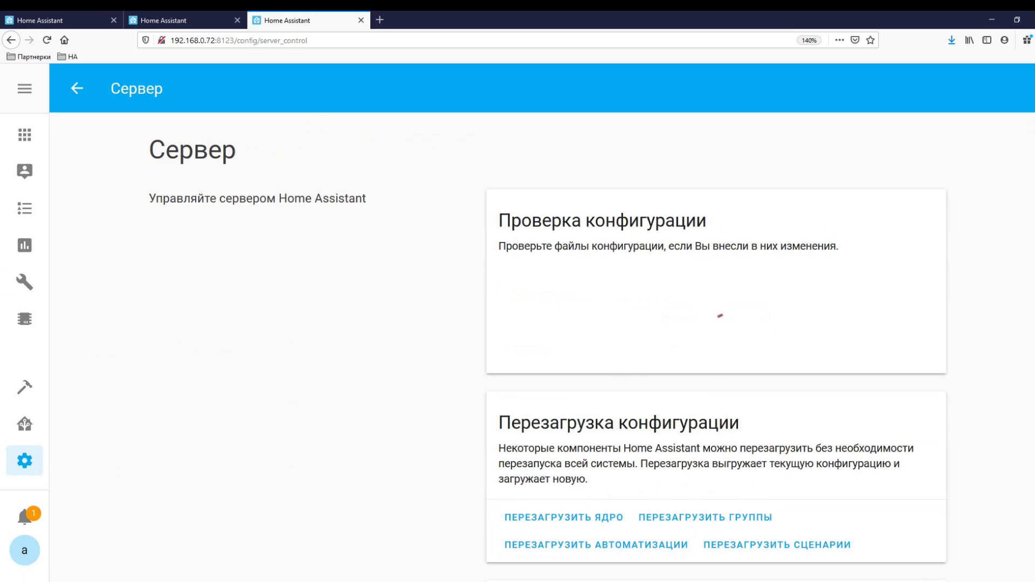
scroll(419, 409, down, 3)
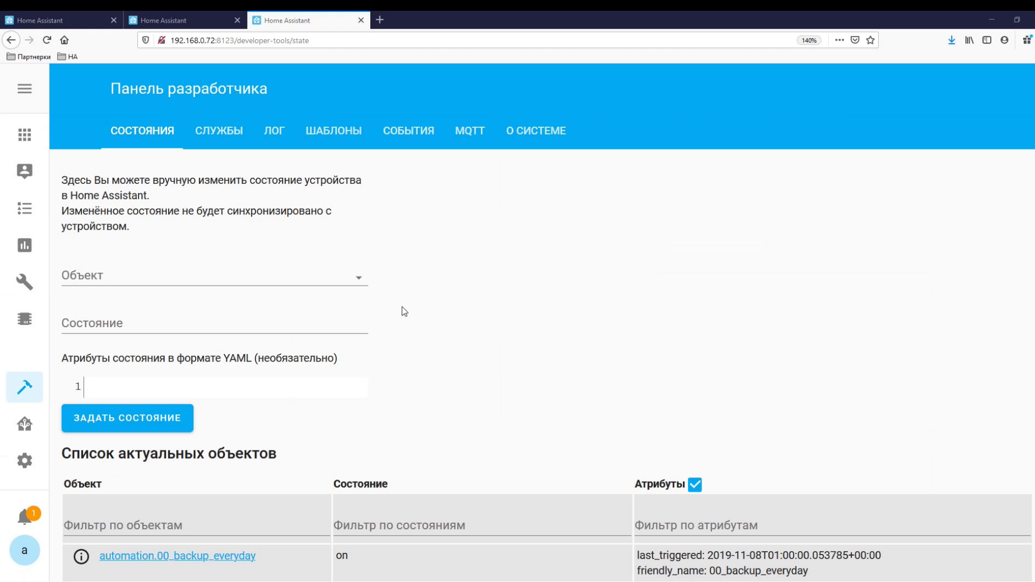
- Filter the entity states list by switch.wifi_6port and examine its load_power attribute
scroll(404, 310, down, 5)
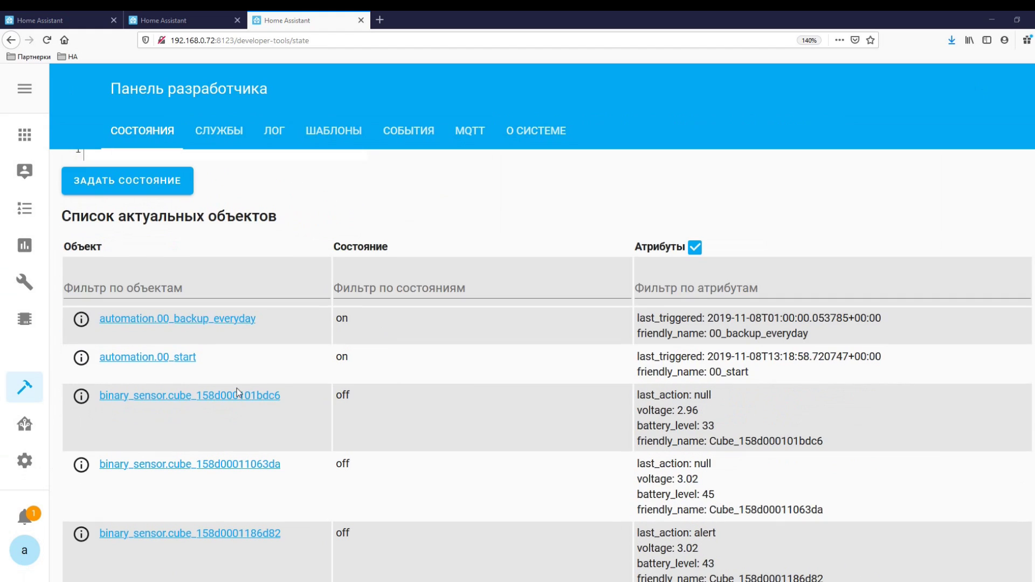
click(200, 288)
text(switch.wifi_6port)
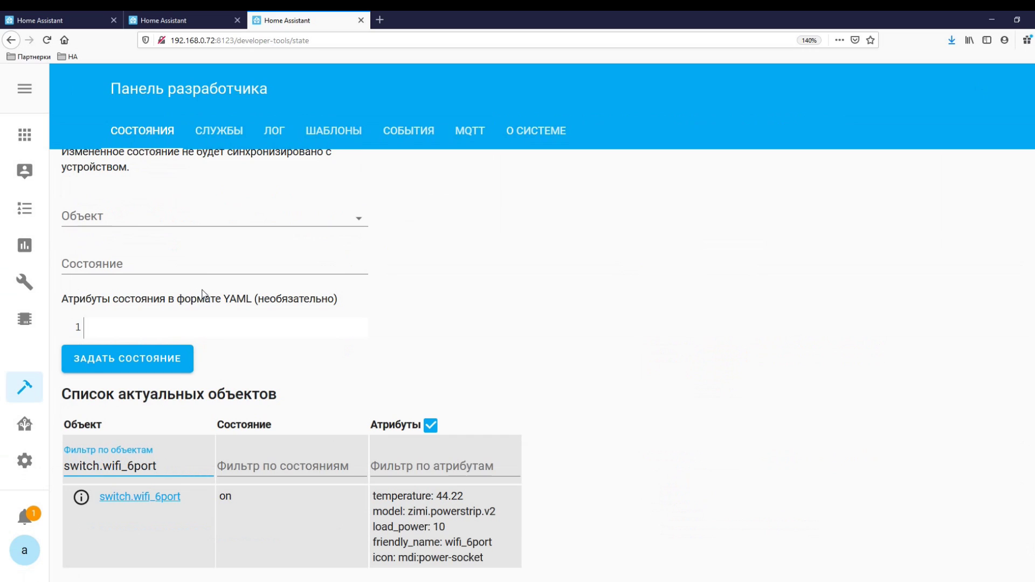
drag(447, 532, 370, 528)
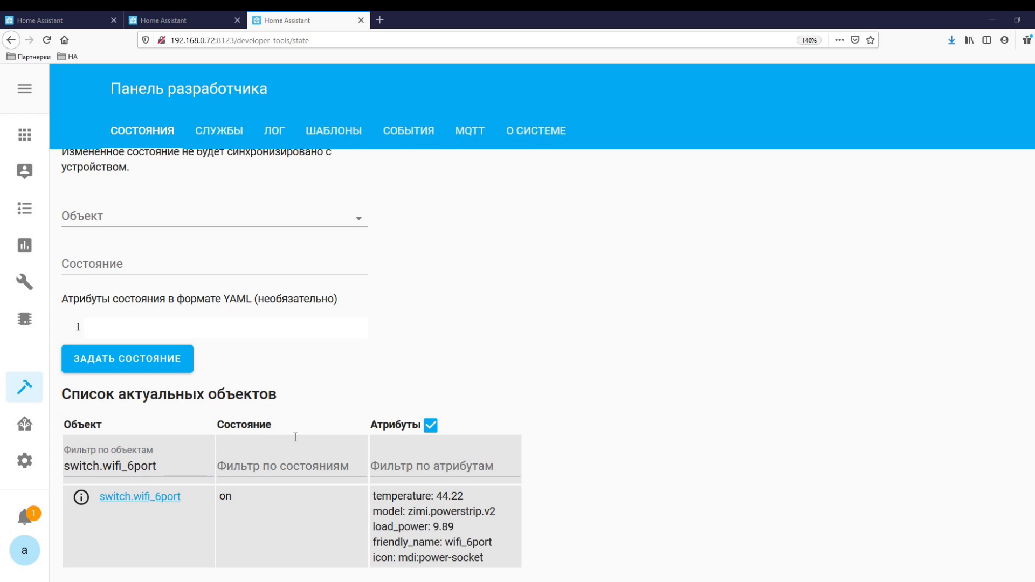
- Reopen configuration.yaml in the Configurator and select the line that merges the includes/sensors folder
click(25, 283)
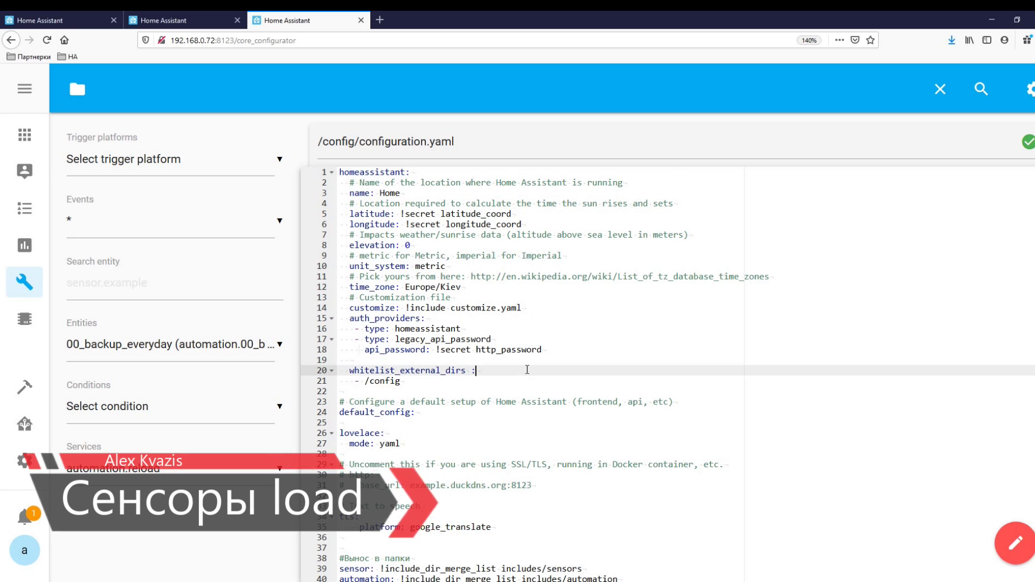
scroll(521, 370, down, 5)
drag(580, 339, 339, 339)
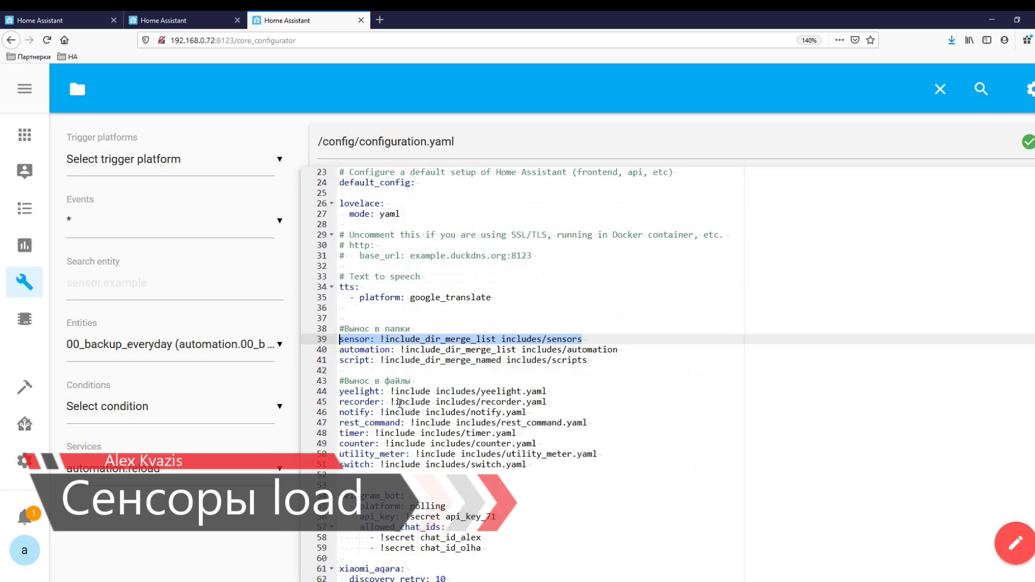
- Open power.yaml from includes/sensors and highlight the multiplication and rounding part of the ZigBee sensor's value template
click(77, 89)
scroll(143, 324, down, 5)
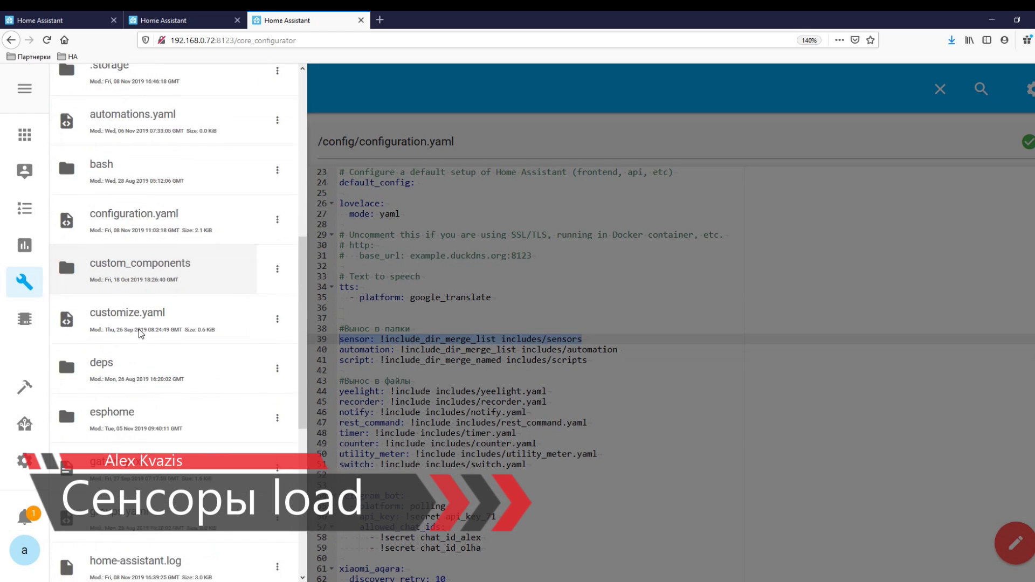
click(129, 371)
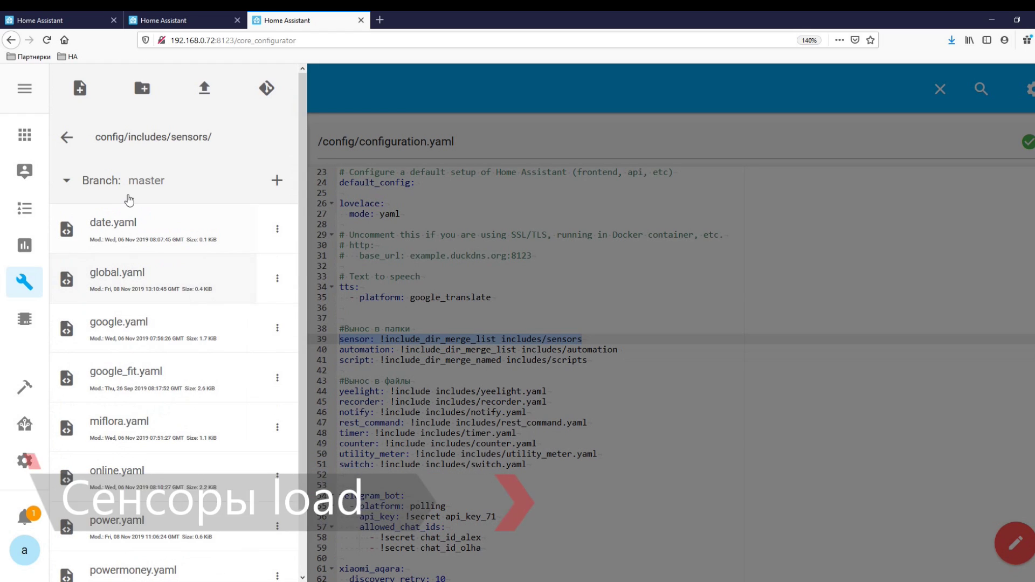
scroll(153, 380, down, 2)
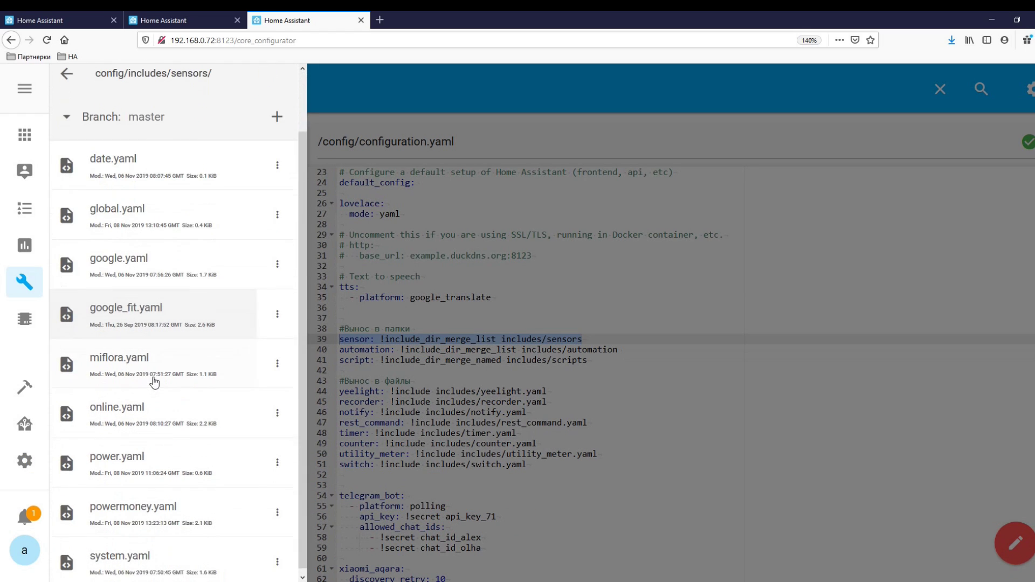
click(117, 452)
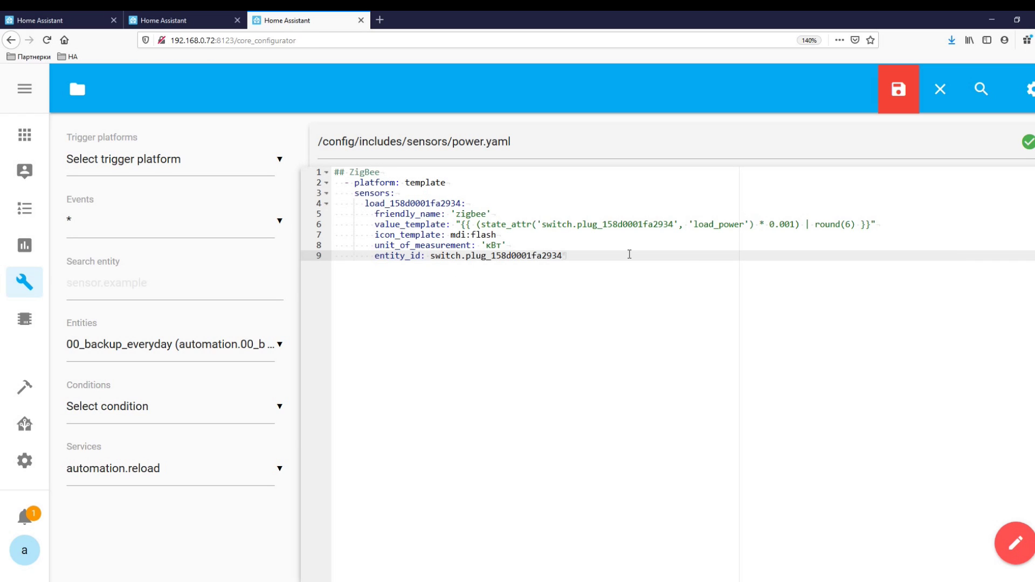
drag(760, 223, 856, 225)
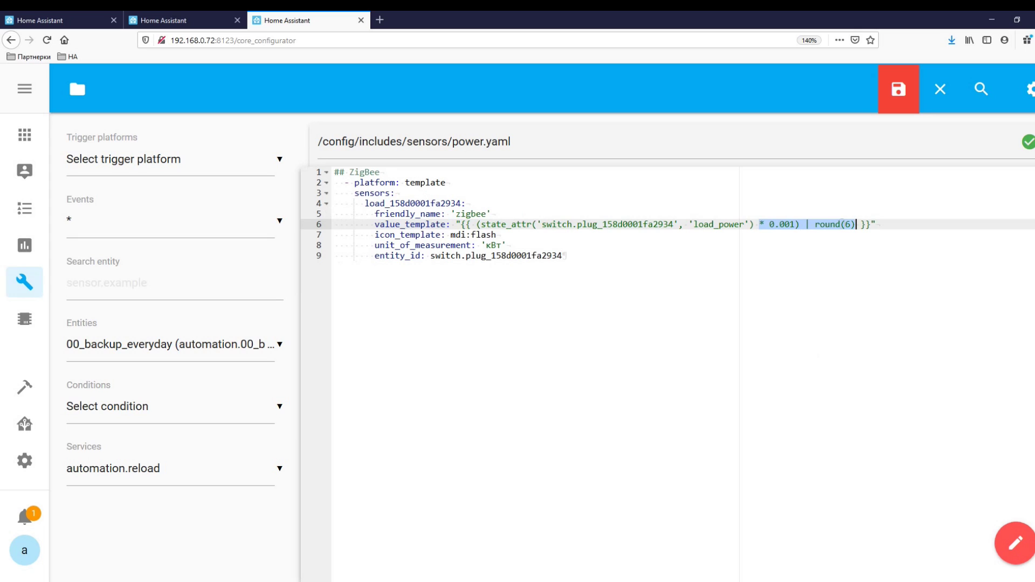
- Append a Wi-fi template sensor load_wifi_6port to power.yaml, using switch.wifi_6port load_power * 0.001, round(6), mdi:flash and unit кВт, and save the file
click(554, 266)
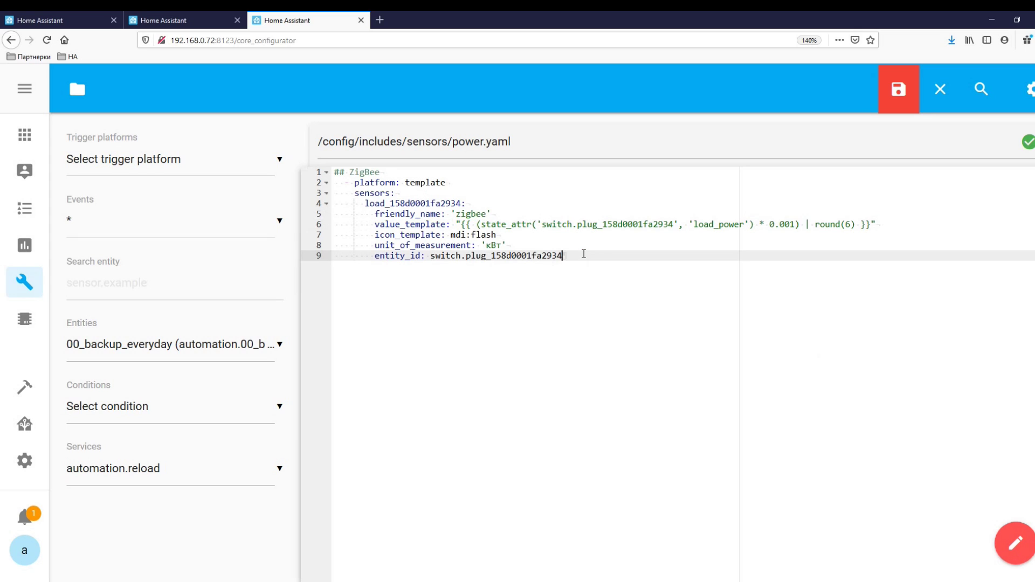
key(Return)
key(Return)
key(BackSpace)
key(BackSpace)
key(BackSpace)
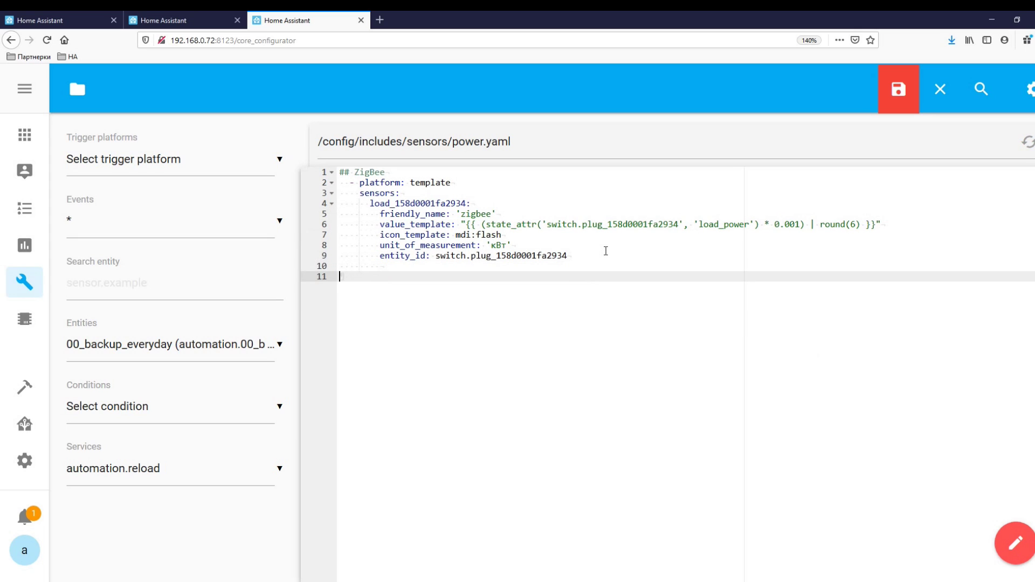
text(## Wi-fi   - platform: template     sensors:       load_wifi_6port:         friendly_name: 'wi-fi'         value_template: "{{ (state_attr('switch.wifi_6port', 'load_power') * 0.001) | round(6)  }}"         icon_template: mdi:flash         unit_of_measurement: 'кВт'         entity_id: switch.wifi_6port)
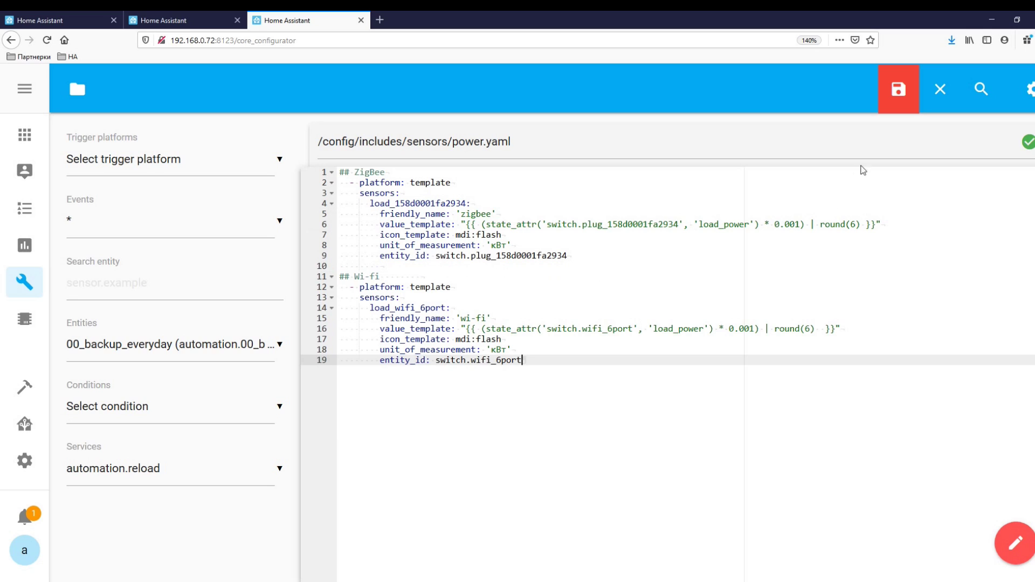
click(899, 86)
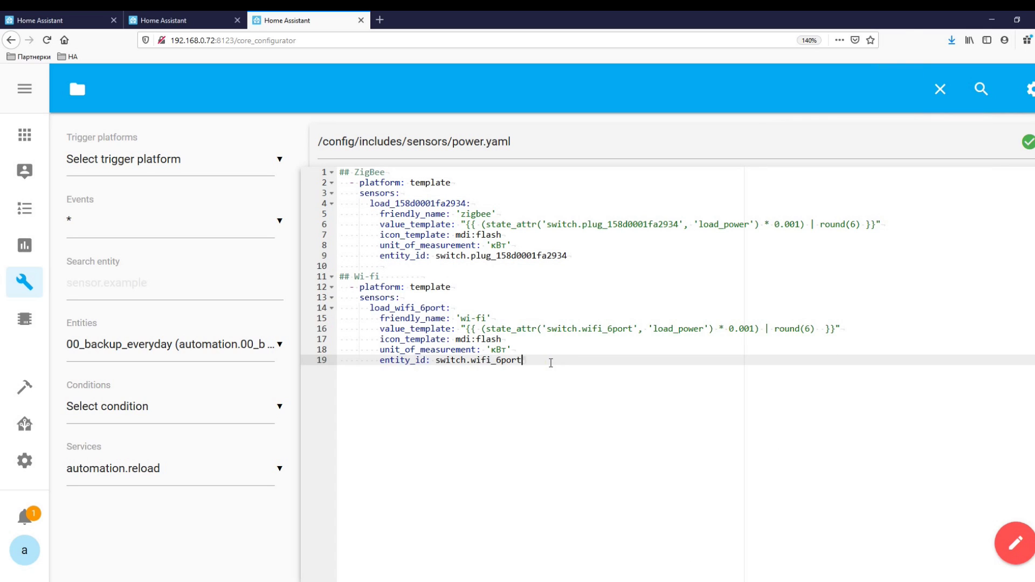
- Open the server management page in the settings and view the reload and restart options
click(22, 464)
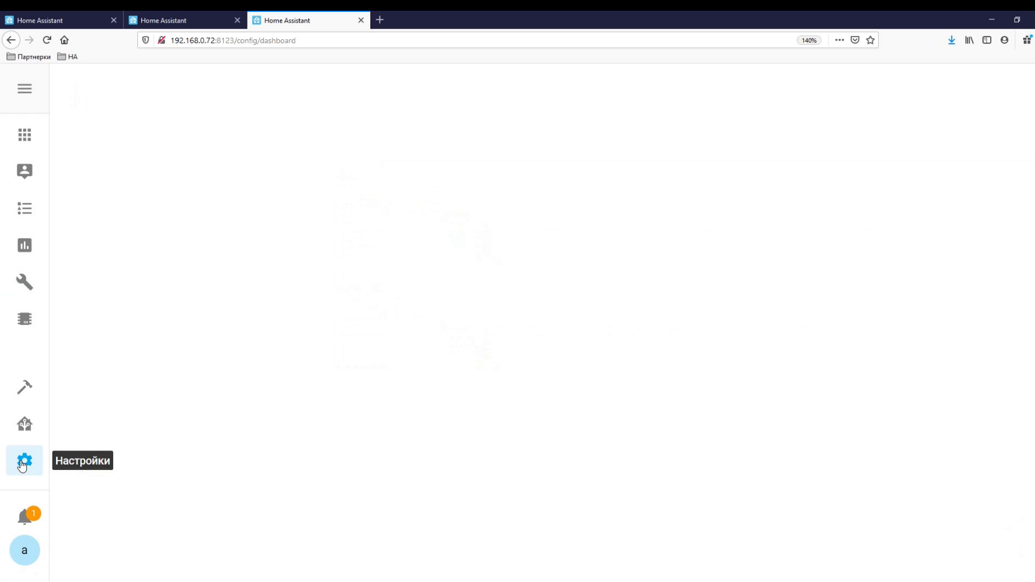
scroll(460, 465, down, 4)
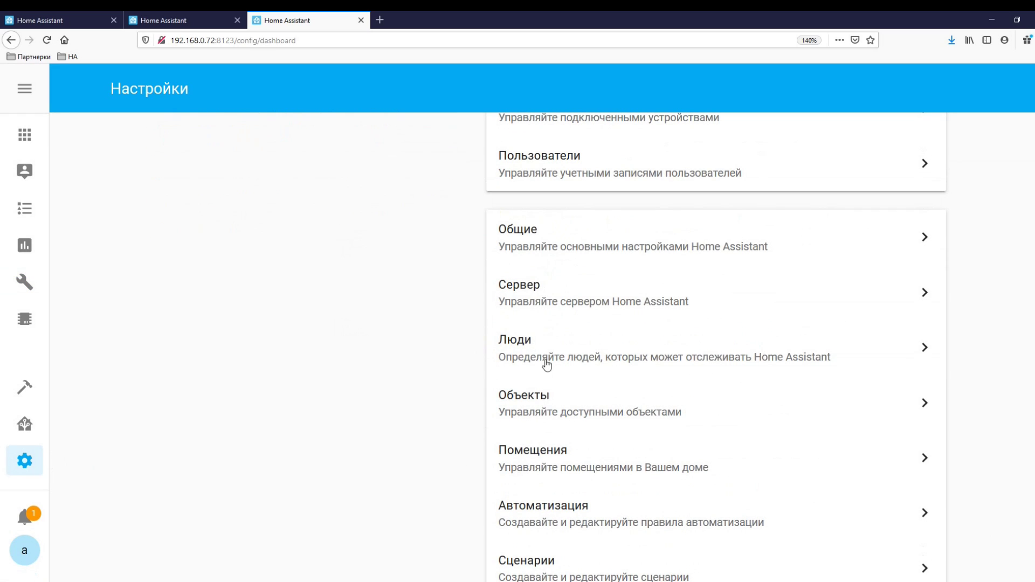
click(548, 295)
scroll(661, 345, down, 2)
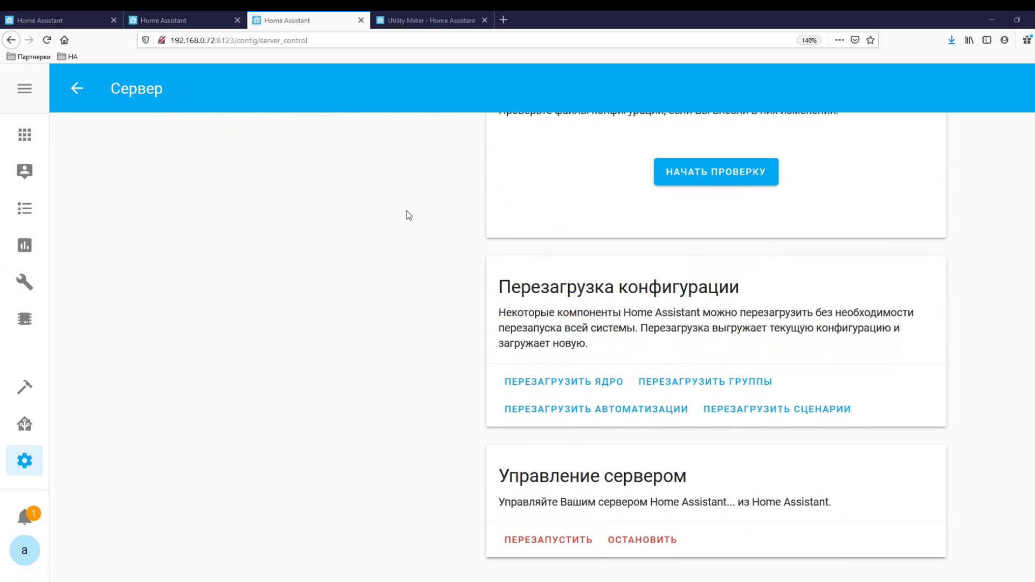
- Look through the Utility Meter integration documentation page on the Home Assistant website
click(451, 15)
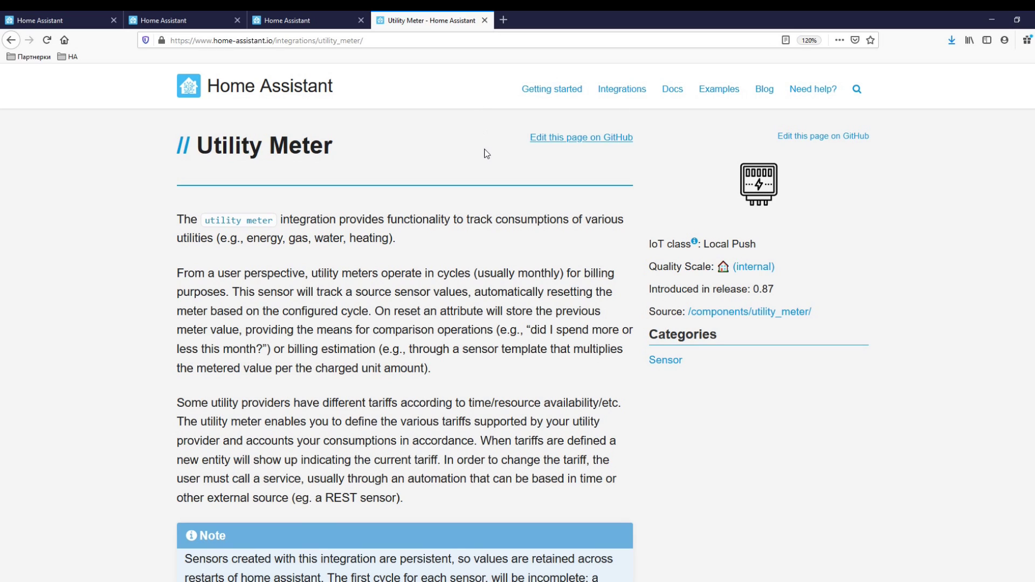
scroll(488, 164, down, 7)
scroll(488, 178, up, 6)
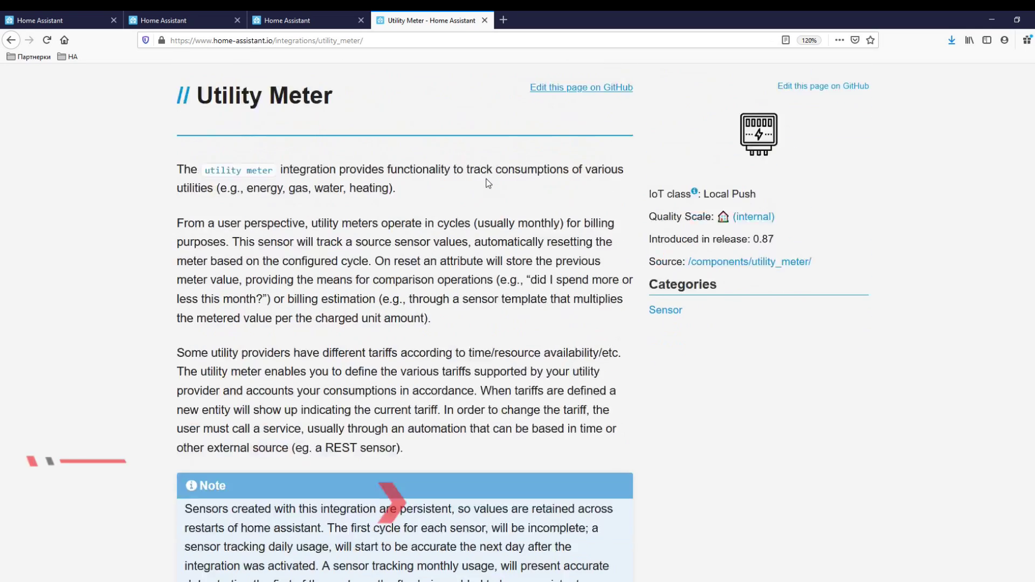
scroll(488, 183, up, 1)
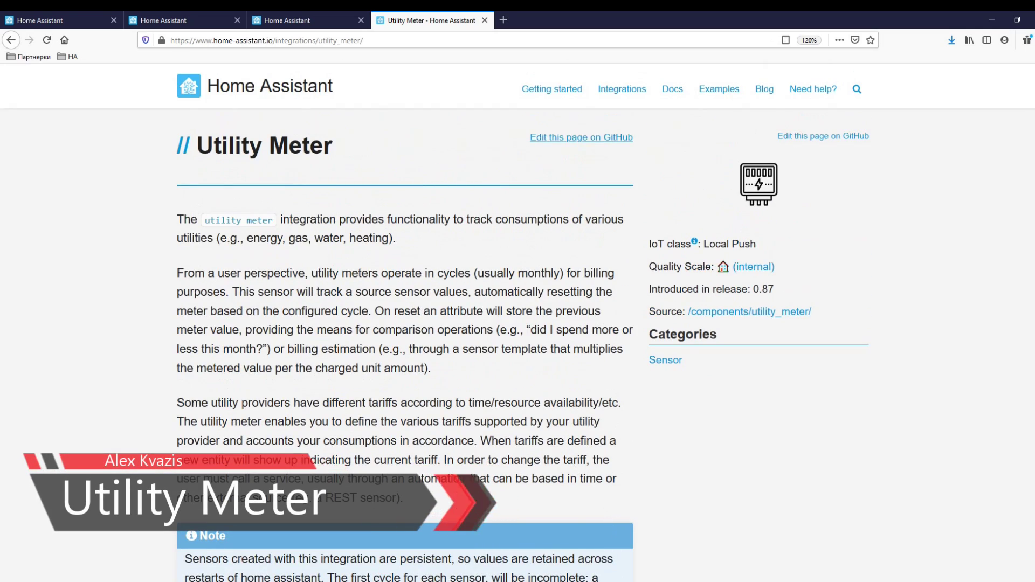
- Return to configuration.yaml in the Configurator and select the utility_meter include line
click(320, 16)
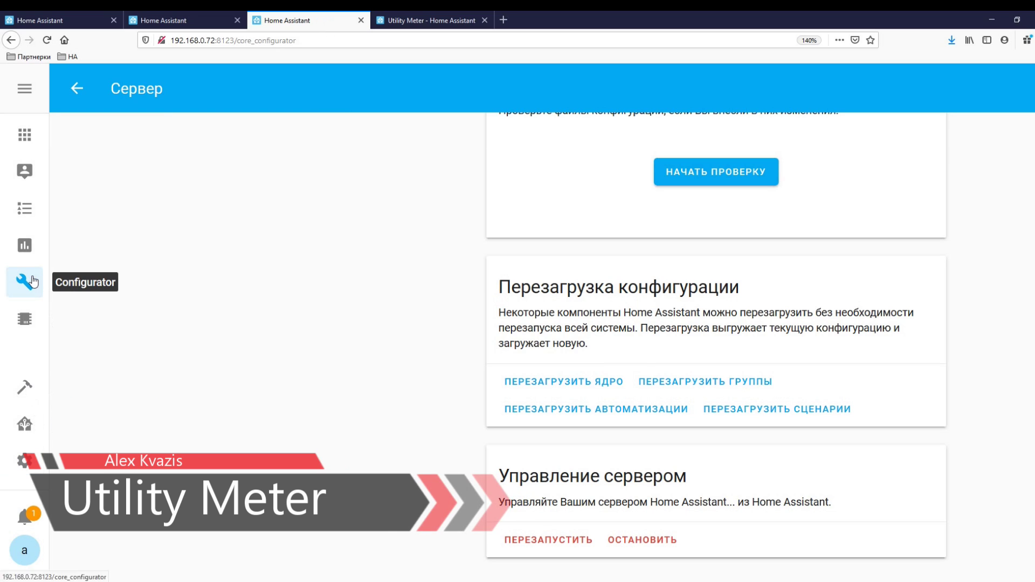
click(33, 281)
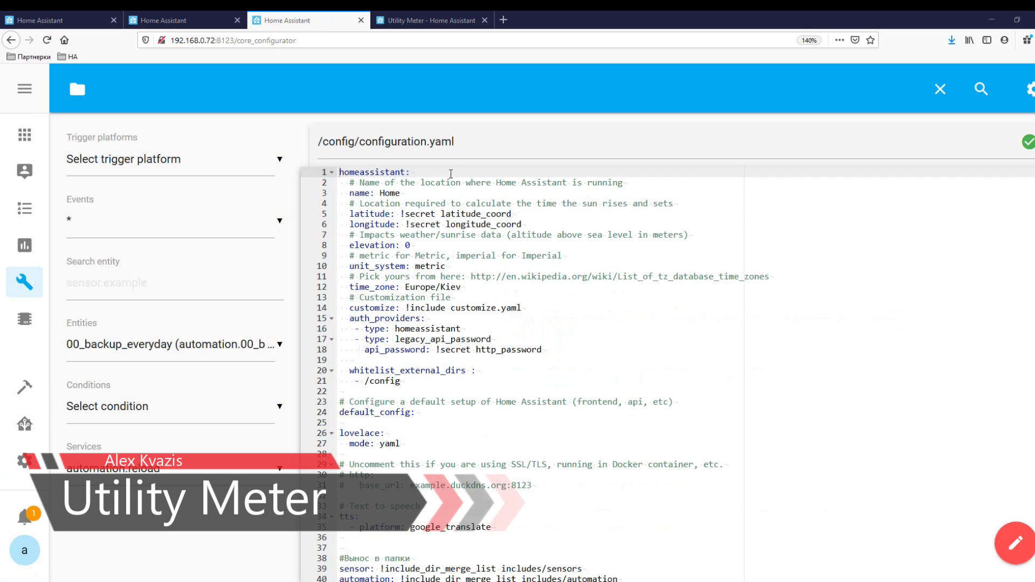
drag(359, 141, 463, 143)
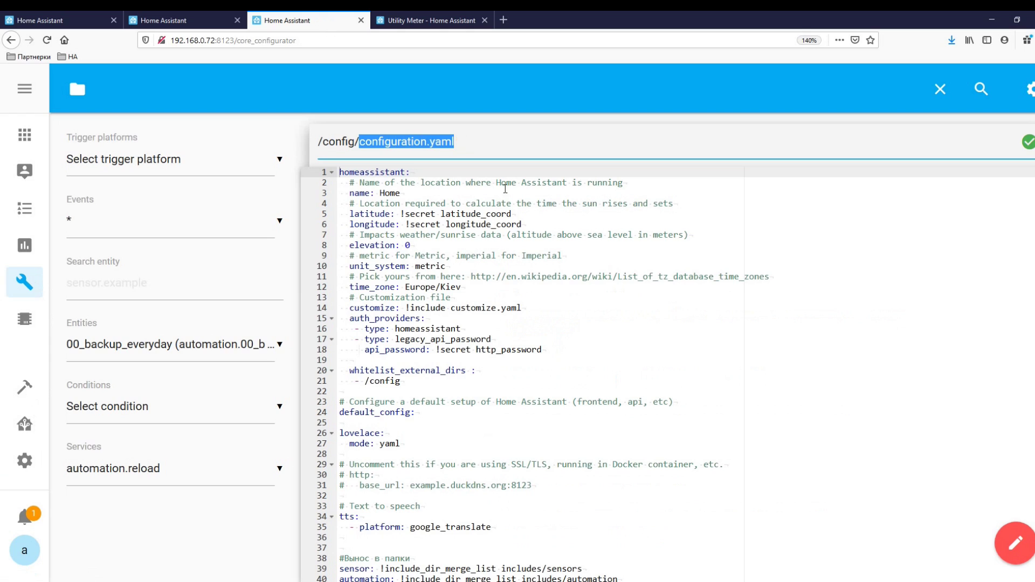
click(537, 339)
scroll(541, 342, down, 5)
drag(615, 454, 317, 452)
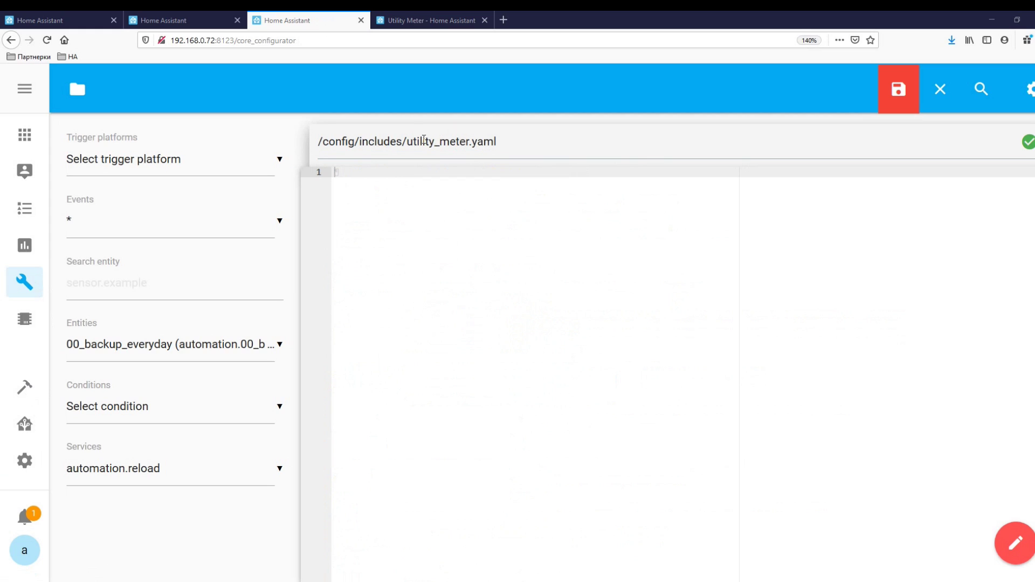
- Define a ZigBee meter daily_158d0001fa2934 in utility_meter.yaml with source sensor.load_158d0001fa2934, daily cycle and tariffs day, evening and night, and highlight its name line
drag(407, 143, 516, 142)
click(363, 177)
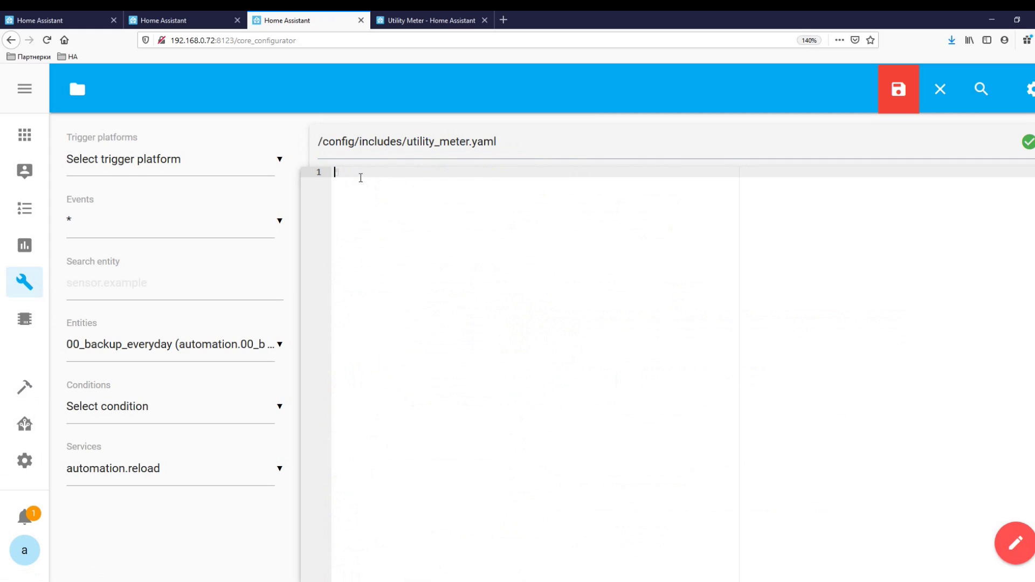
text(## ZigBee   daily_158d0001fa2934:     source: sensor.load_158d0001fa2934     cycle: daily     tariffs:       - day       - evening       - night)
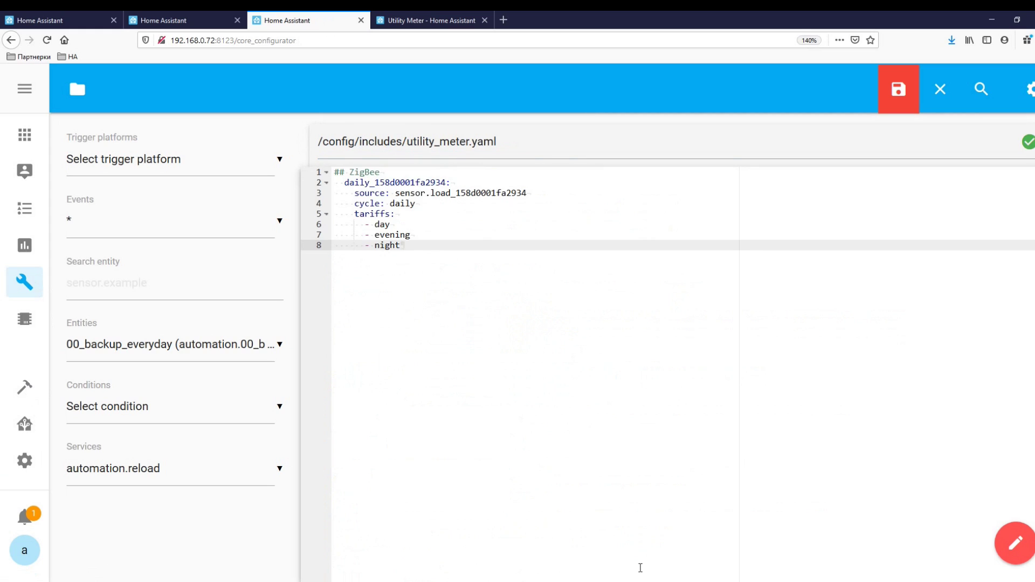
drag(456, 182, 325, 183)
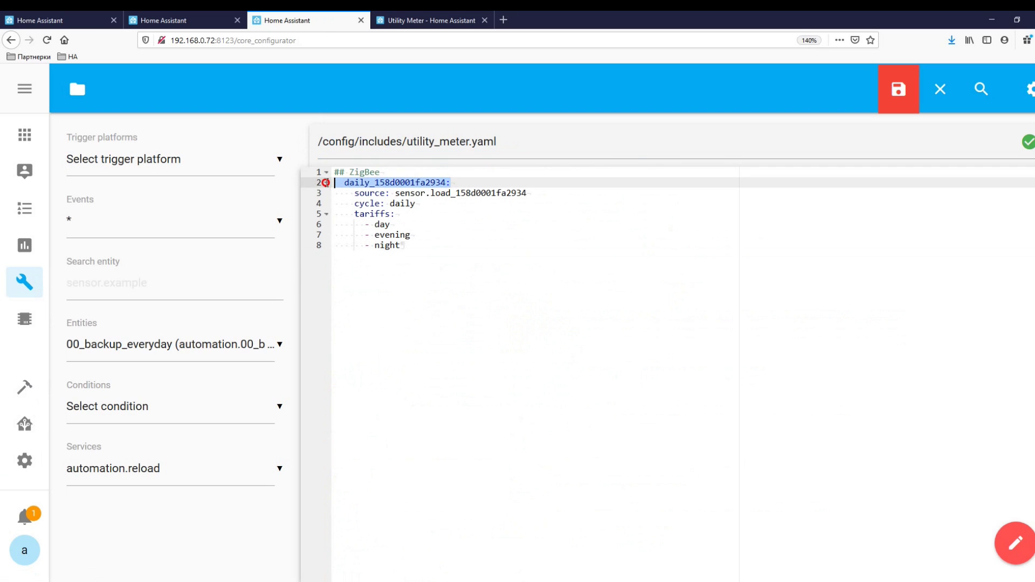
- Review the daily meter's source, cycle and tariffs lines, checking the valid cycle values in the Utility Meter documentation
drag(536, 194, 325, 194)
drag(418, 204, 353, 204)
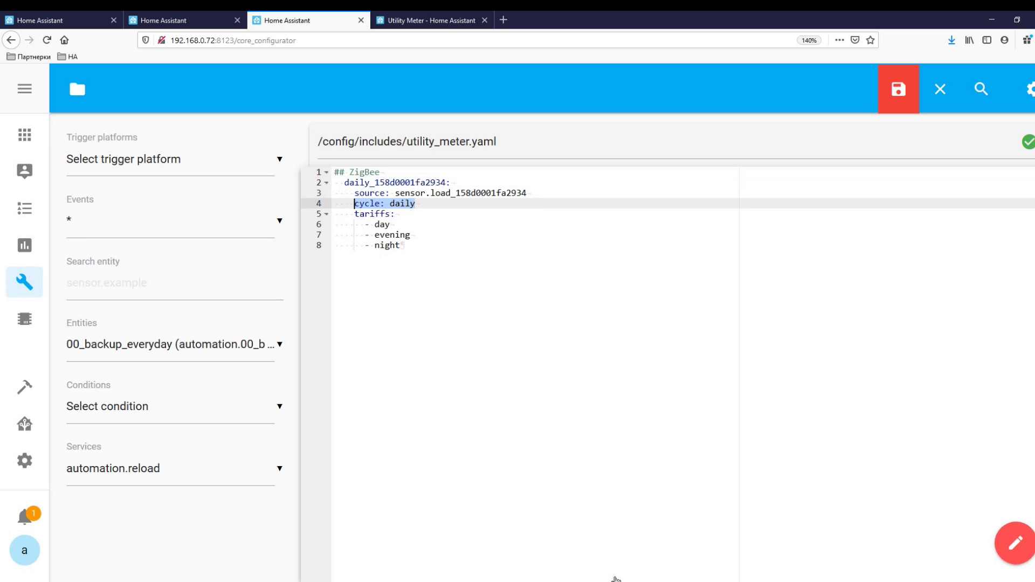
click(431, 20)
drag(444, 192, 616, 192)
drag(216, 210, 253, 214)
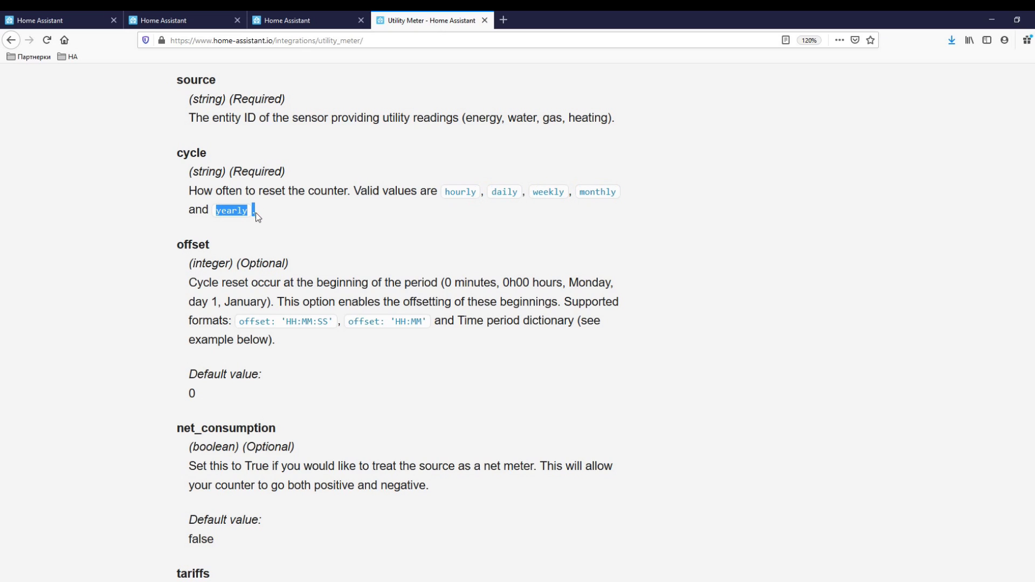
click(467, 418)
click(315, 24)
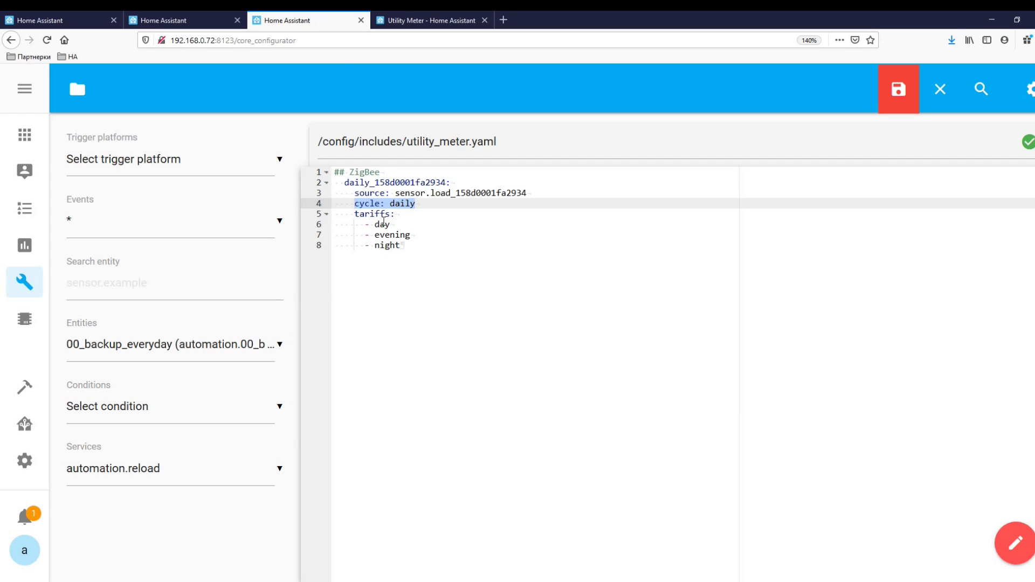
drag(356, 217, 409, 245)
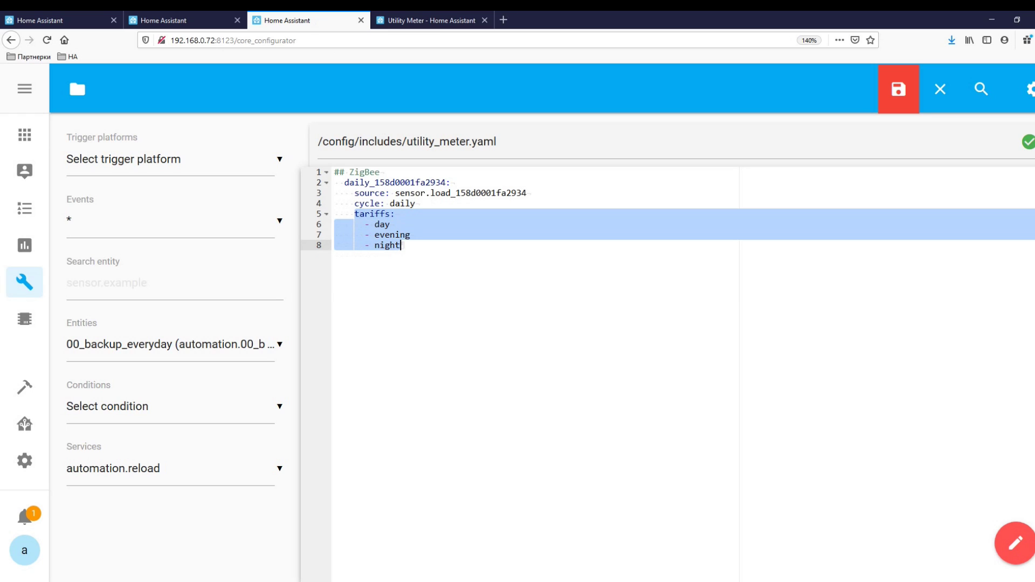
- Add monthly_158d0001fa2934 and yearly_158d0001fa2934 meters with source sensor.load_158d0001fa2934, cycles monthly and yearly, and tariffs day, evening and night
click(409, 247)
key(Return)
key(Return)
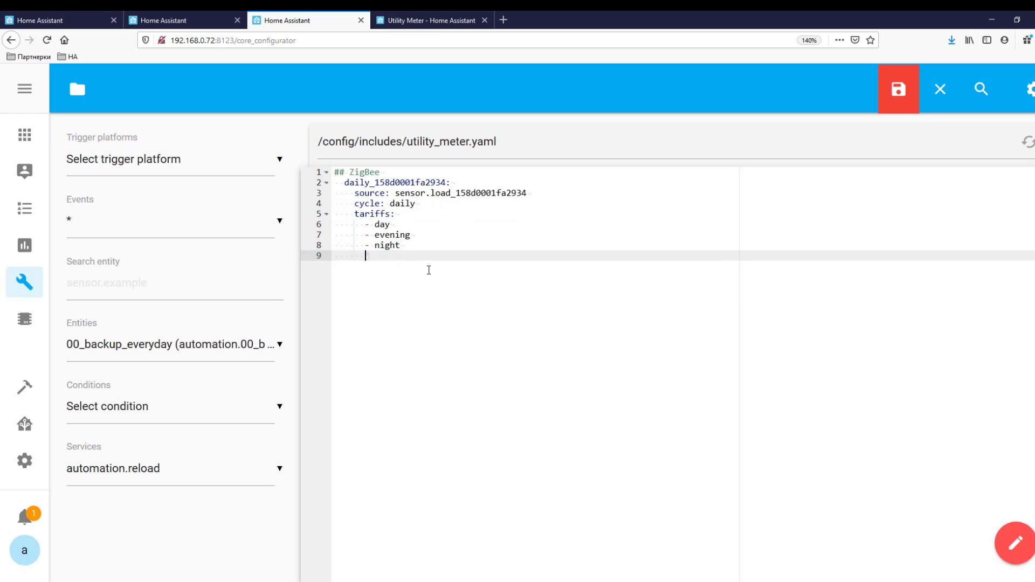
key(BackSpace)
key(BackSpace)
key(BackSpace)
key(BackSpace)
key(BackSpace)
key(BackSpace)
key(BackSpace)
key(Return)
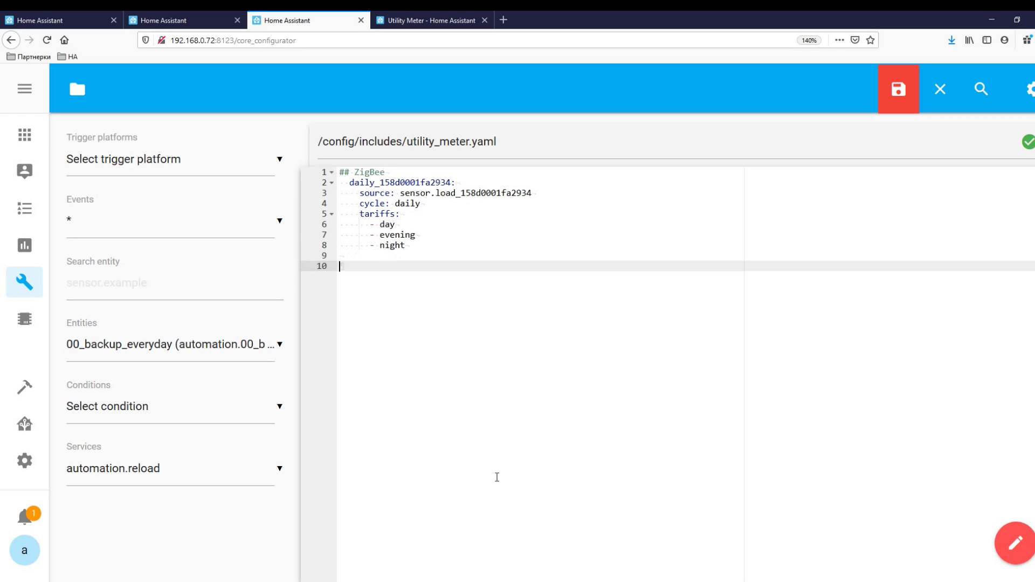
text(monthly_158d0001fa2934:     source: sensor.load_158d0001fa2934     cycle: monthly     tariffs:       - day       - evening       - night        yearly_158d0001fa2934:     source: sensor.load_158d0001fa2934     cycle: yearly     tariffs:       - day       - evening       - night)
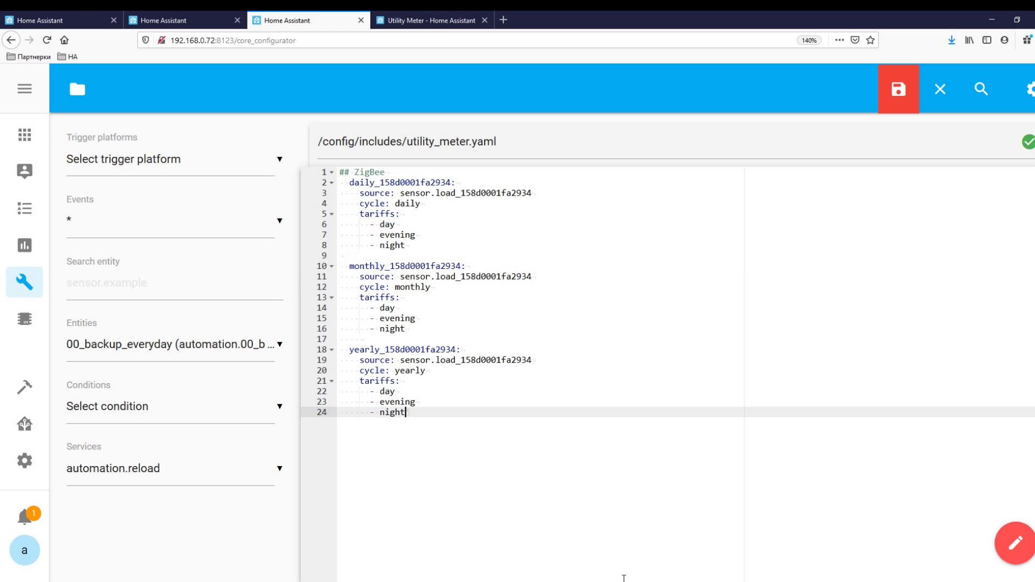
drag(395, 286, 432, 289)
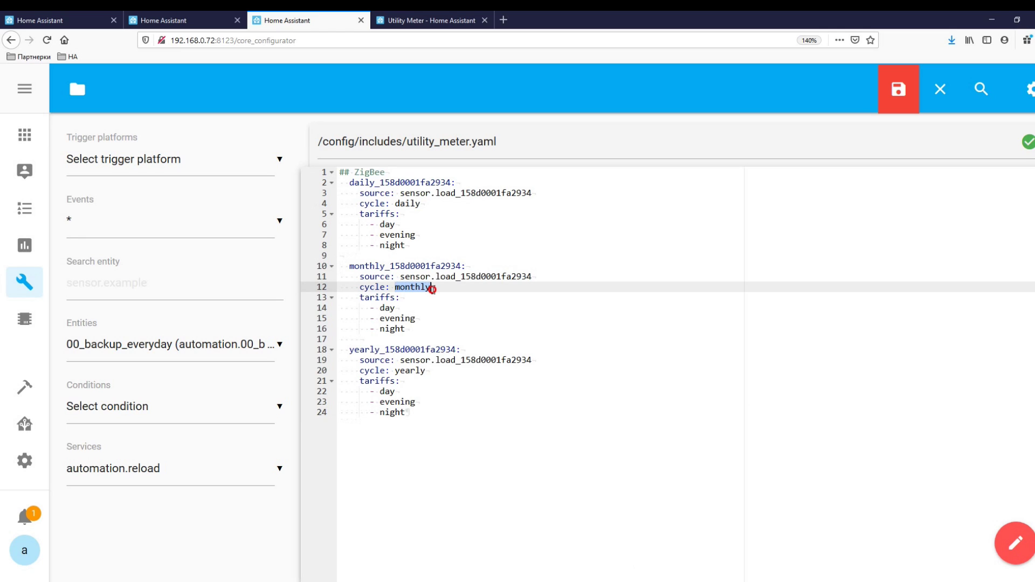
drag(395, 370, 436, 372)
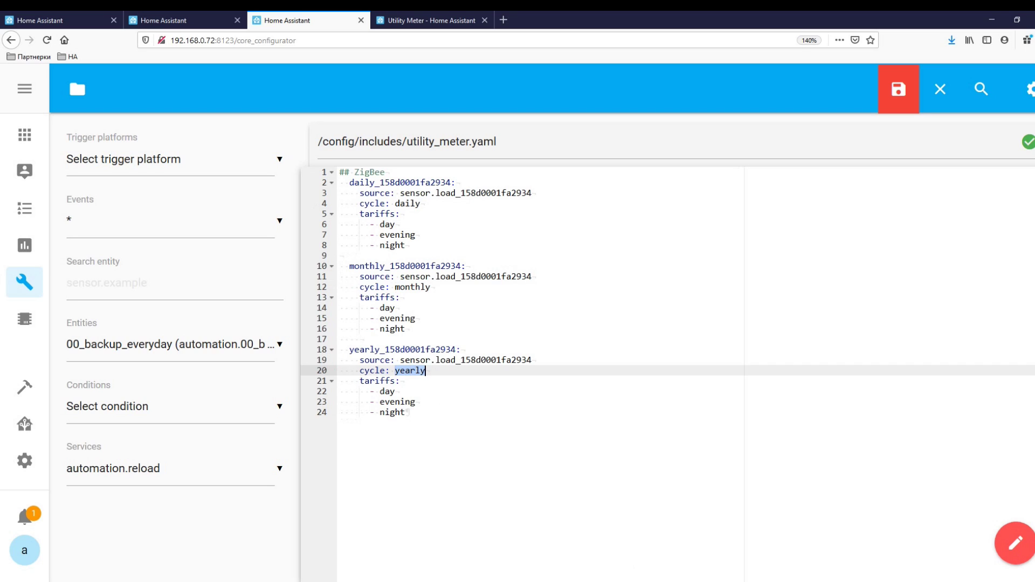
- Add a Wi-fi section with daily, monthly and yearly wifi_6port meters using source sensor.load_wifi_6port and tariffs day, evening and night, and save the file
click(434, 419)
key(Return)
key(BackSpace)
key(BackSpace)
key(BackSpace)
key(Return)
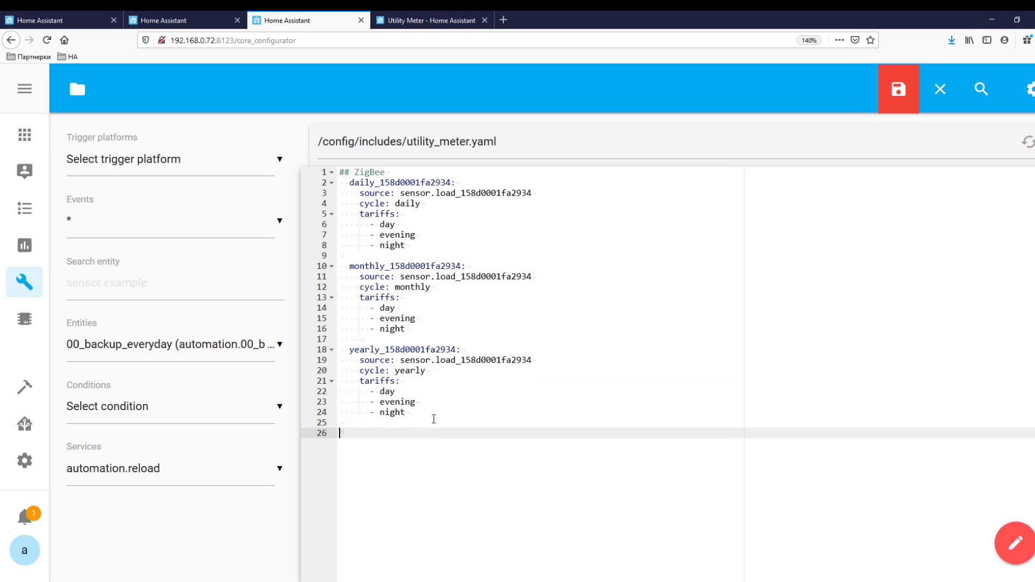
text(## Wi-fi   daily_wifi_6port:     source: sensor.load_wifi_6port     cycle: daily     tariffs:       - day       - evening       - night        monthly_wifi_6port:     source: sensor.load_wifi_6port     cycle: monthly     tariffs:       - day       - evening       - night        yearly_wifi_6port:     source: sensor.load_wifi_6port     cycle: yearly     tariffs:       - day       - evening       - night)
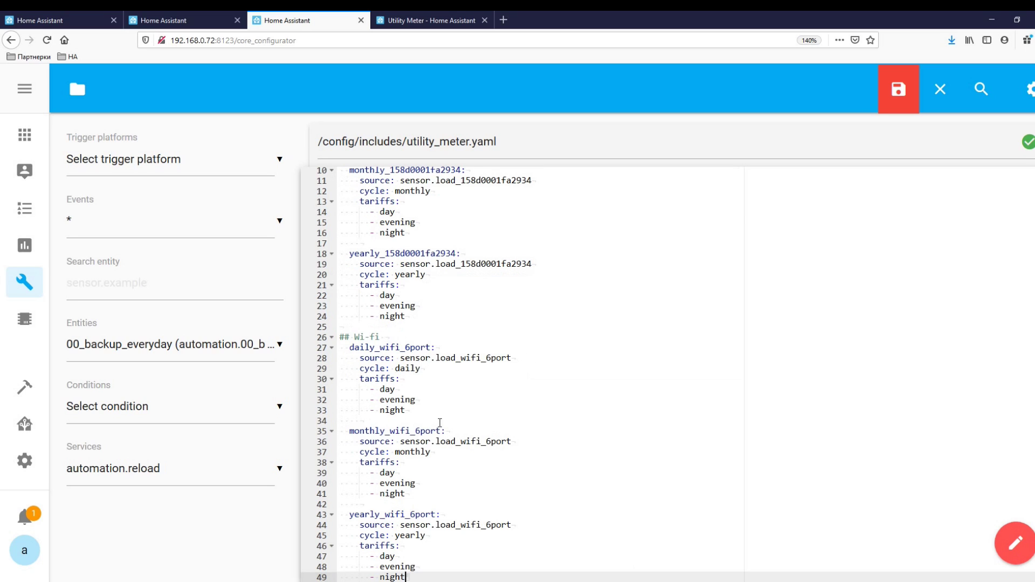
drag(390, 431, 447, 431)
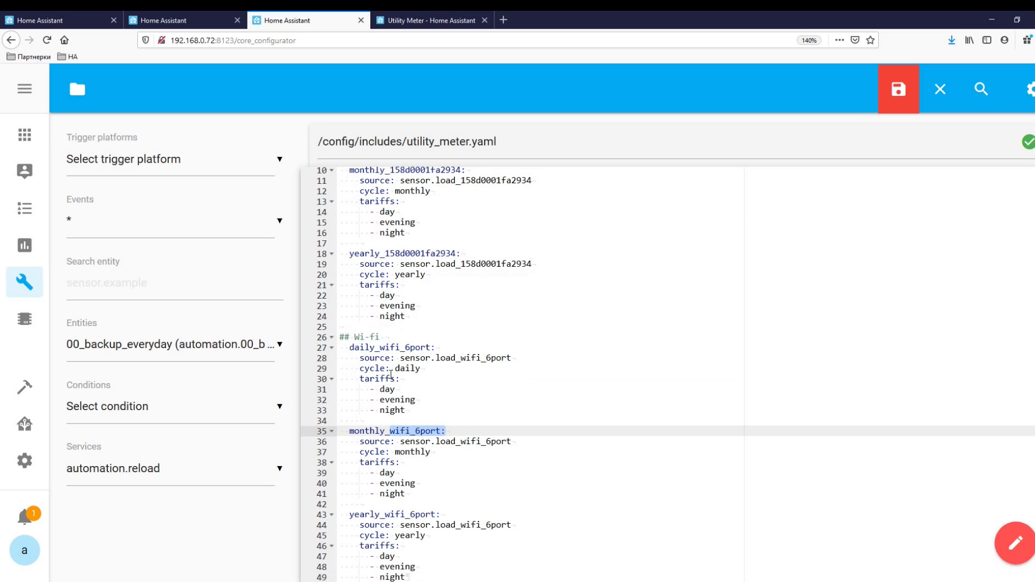
drag(393, 377, 432, 371)
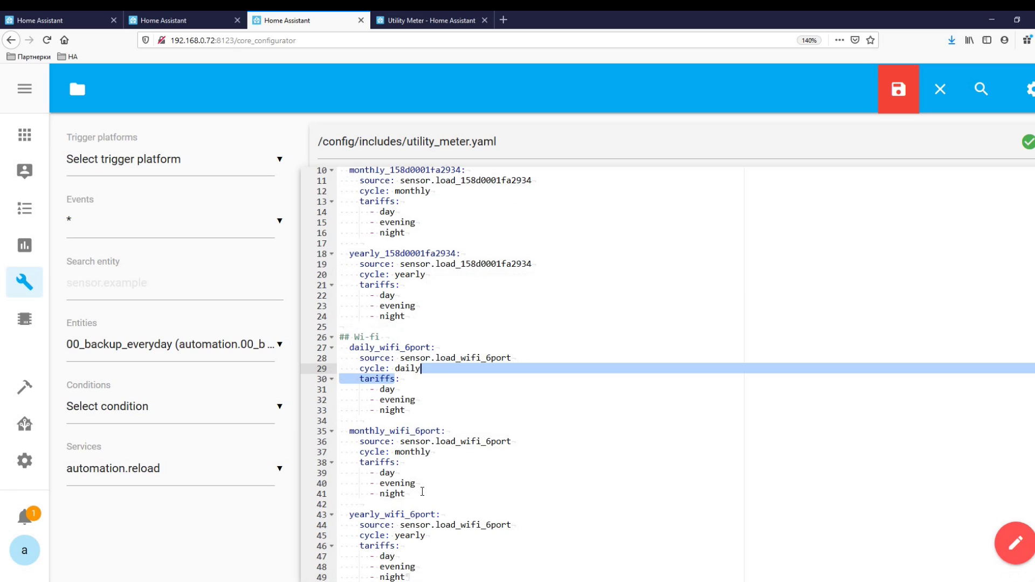
double_click(411, 534)
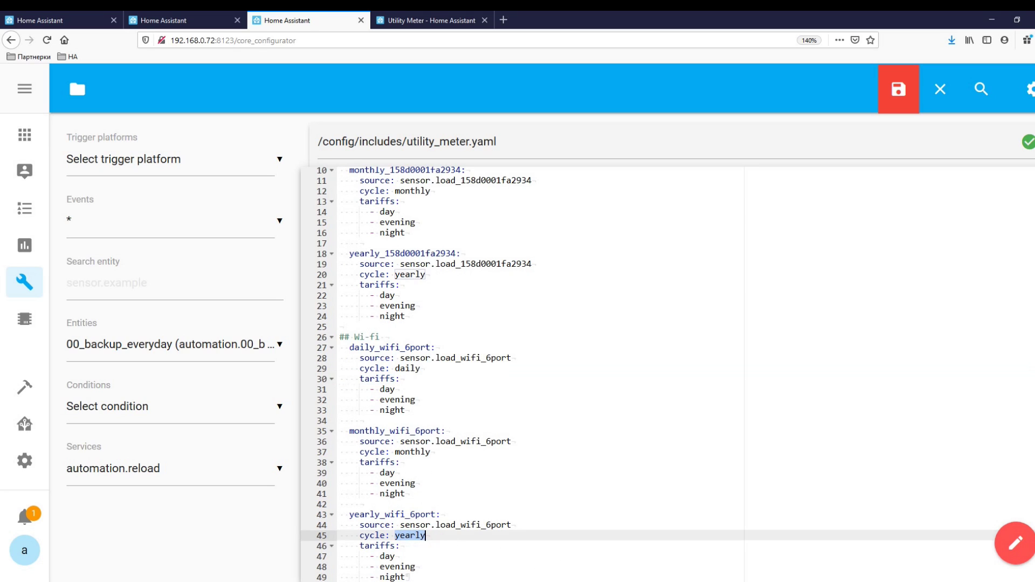
click(423, 505)
click(899, 95)
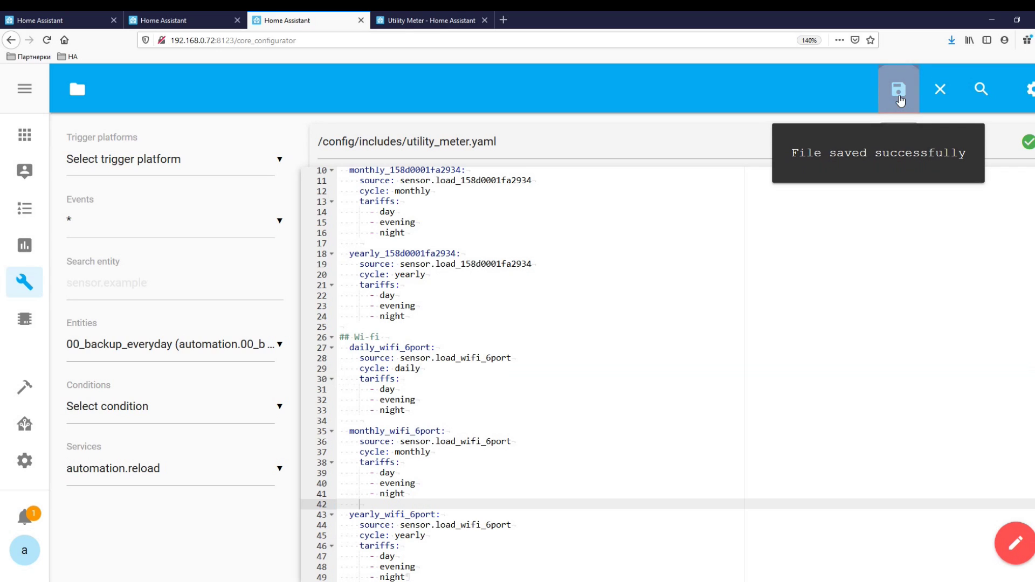
- Open the server management page in the settings and run the configuration check
click(22, 461)
scroll(550, 481, down, 2)
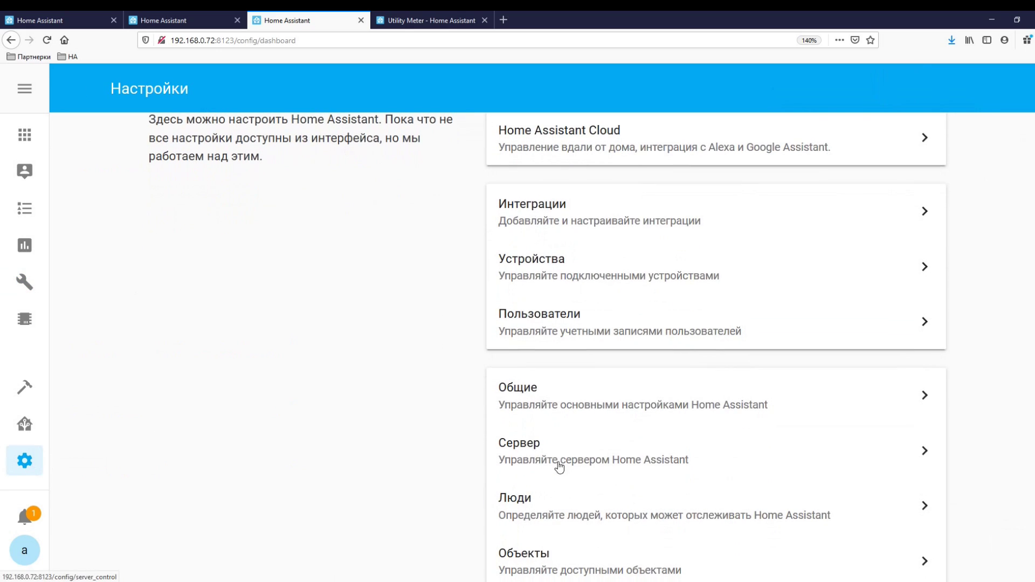
click(558, 458)
scroll(786, 202, up, 3)
click(747, 305)
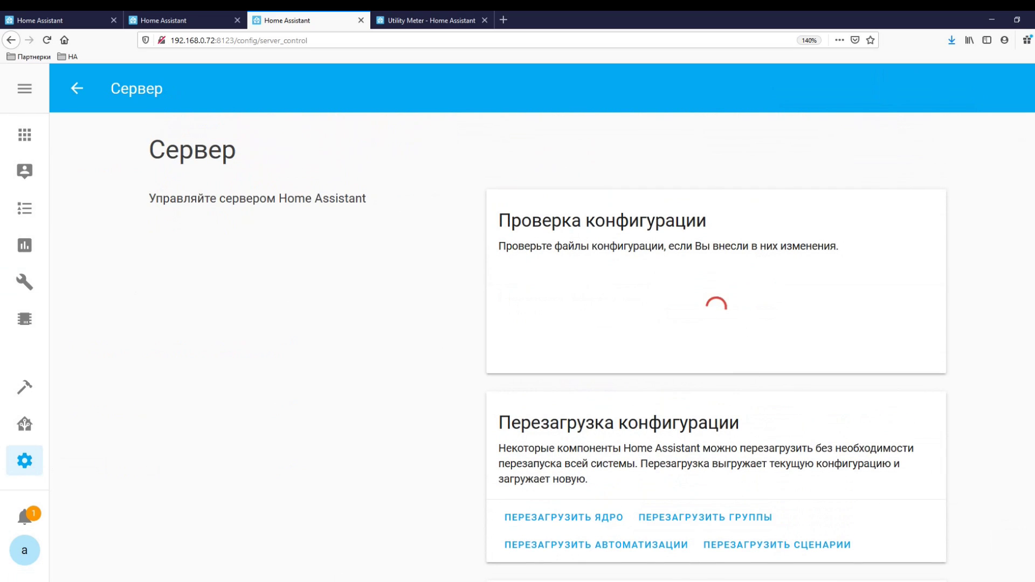
scroll(487, 324, down, 3)
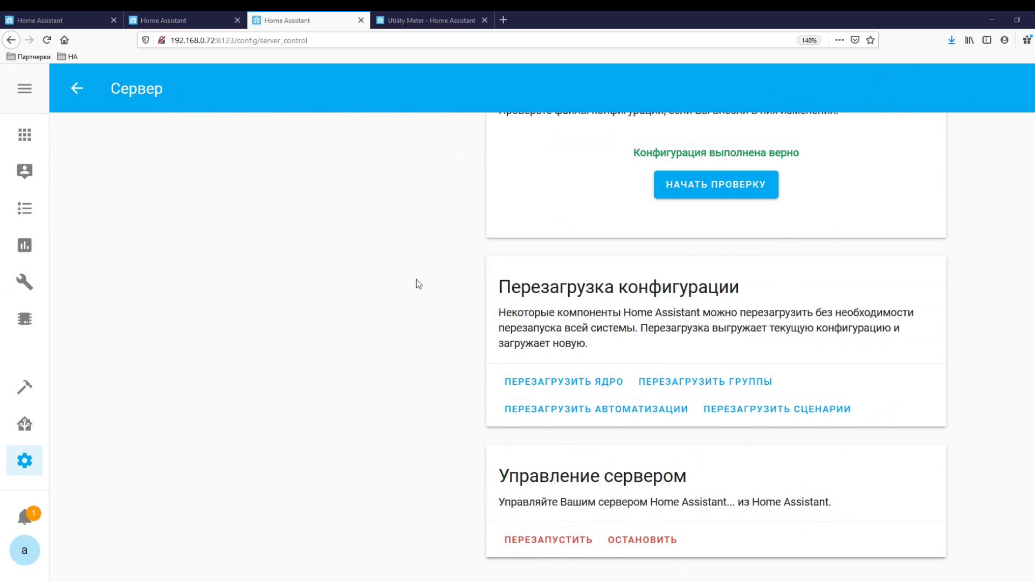
- Filter the entity states in the developer tools by daily_158d0001fa2934
click(27, 287)
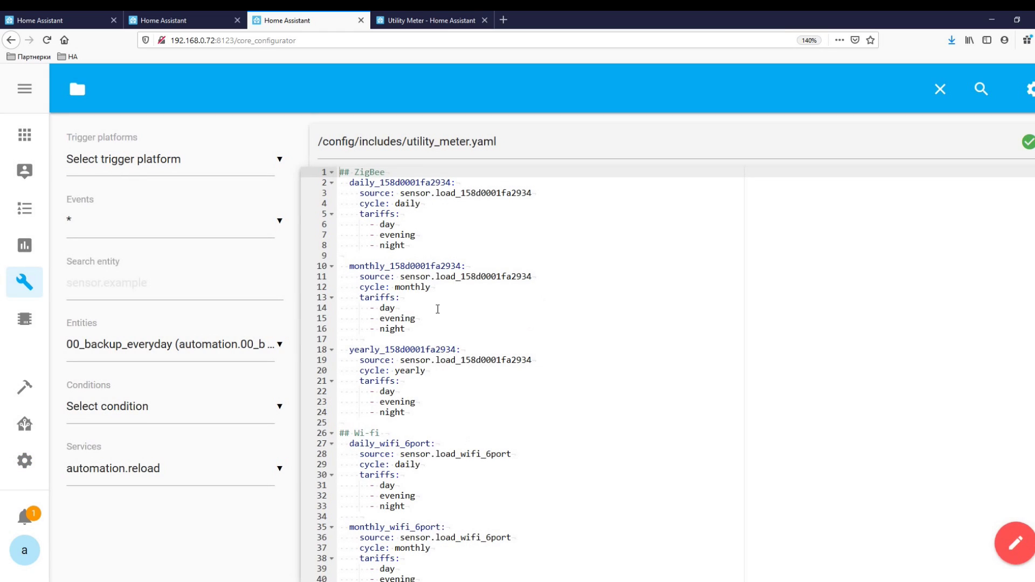
click(24, 387)
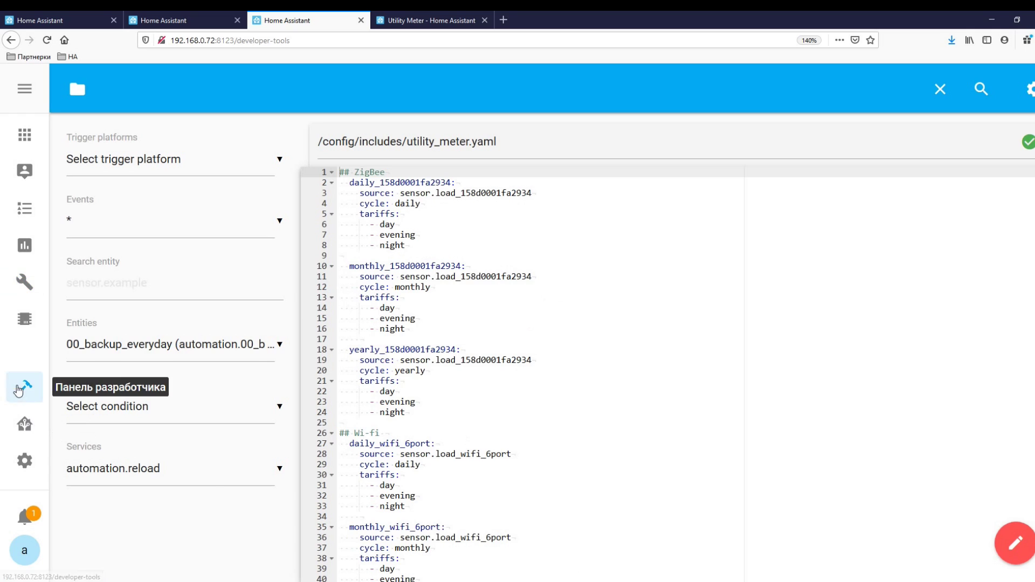
double_click(179, 533)
text(daily_158d0001fa2934)
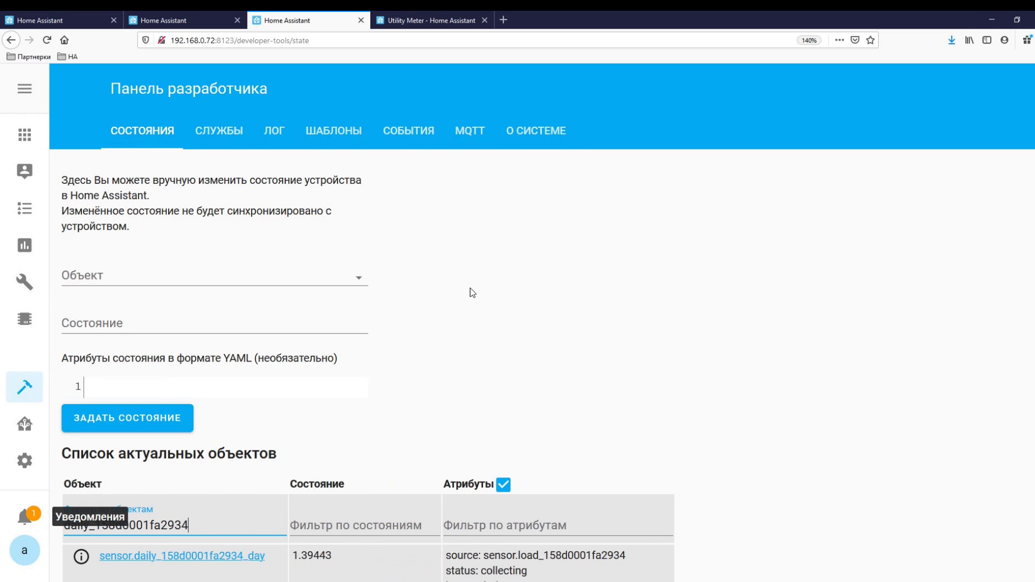
scroll(472, 292, down, 5)
scroll(178, 327, up, 2)
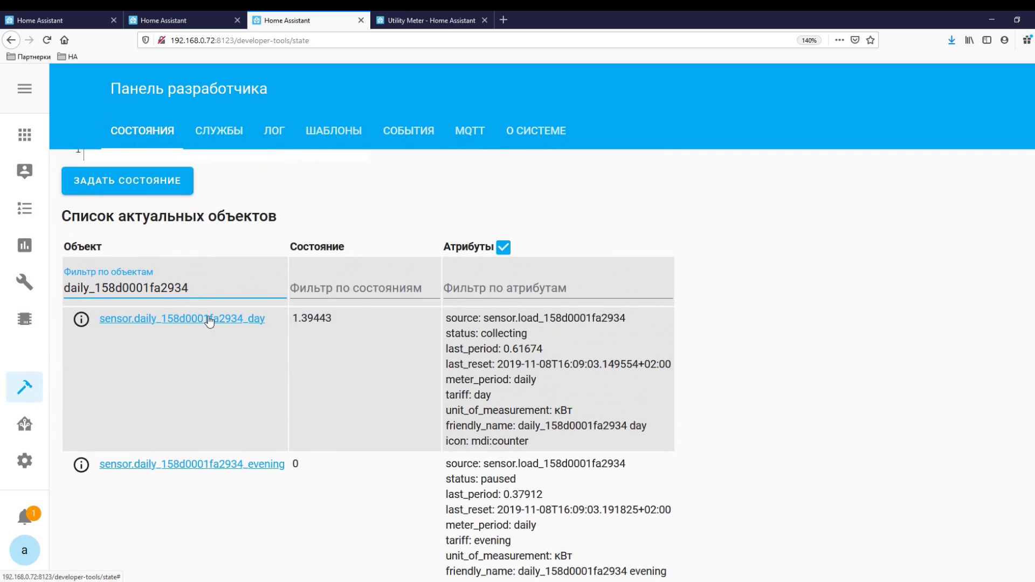
- Examine the daily plug meter's day, evening and night sensors and the current tariff of utility_meter.daily_158d0001fa2934
drag(303, 318, 248, 320)
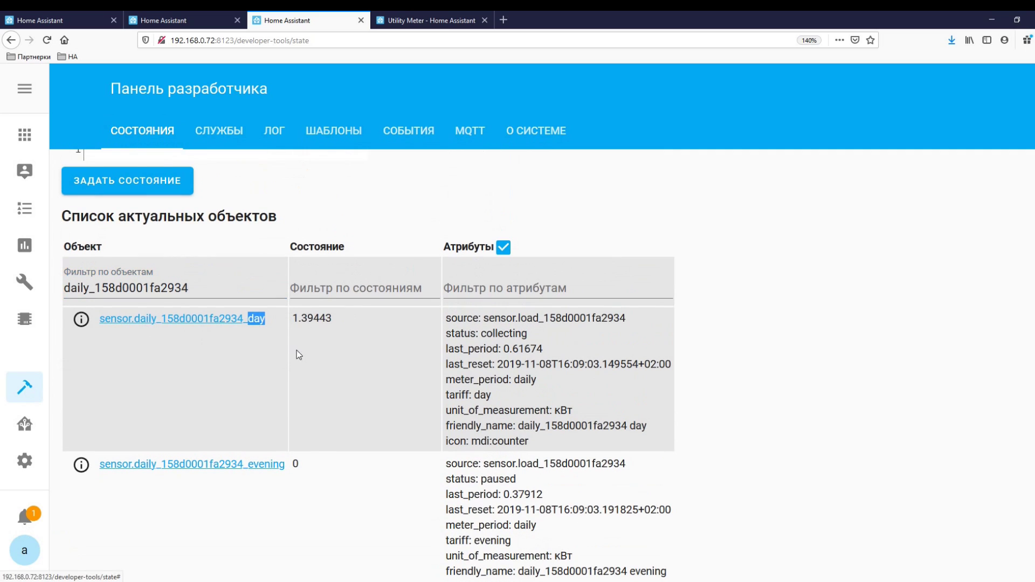
click(284, 465)
drag(285, 466, 254, 467)
scroll(251, 469, down, 3)
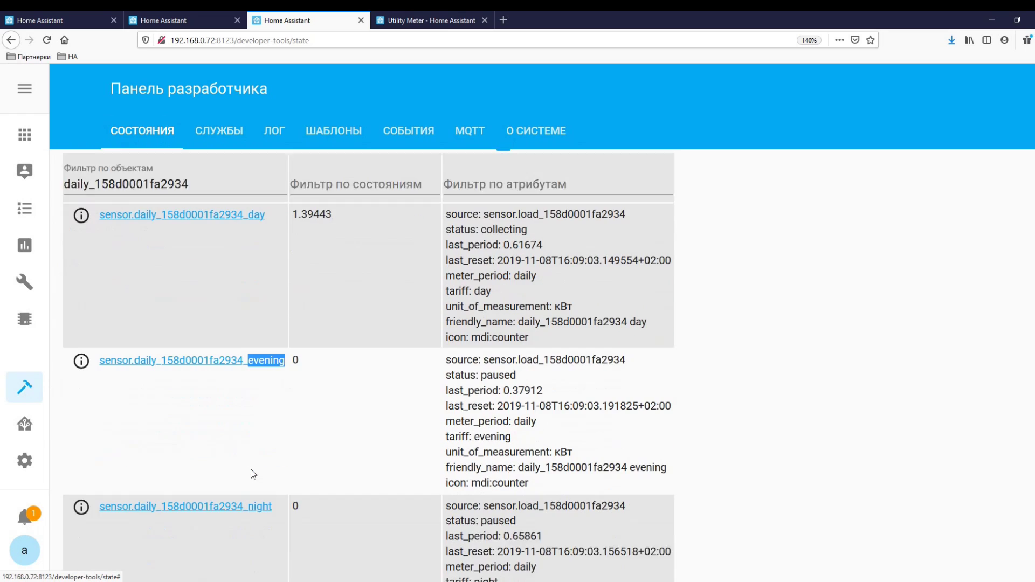
drag(271, 454, 249, 455)
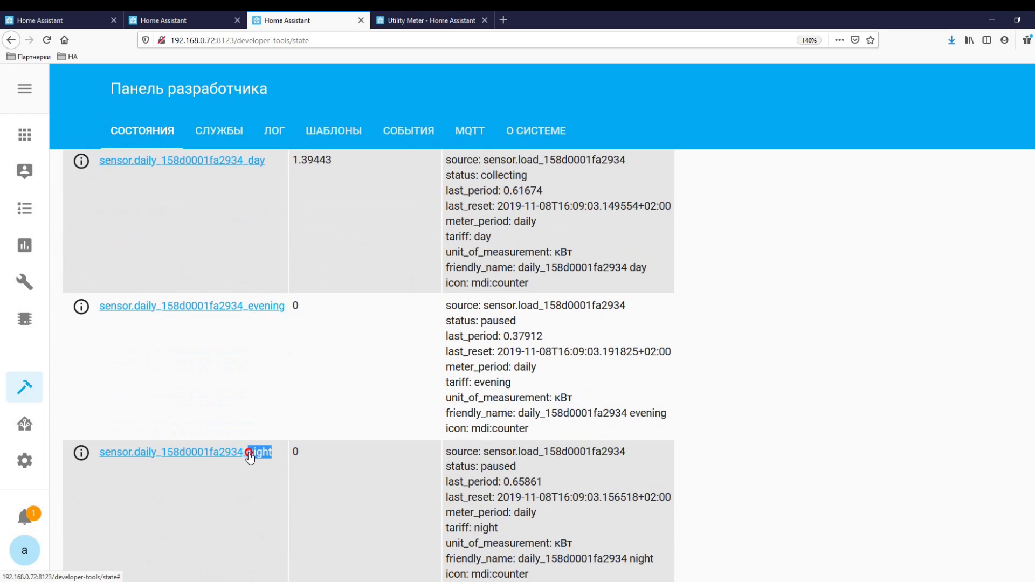
scroll(258, 378, down, 1)
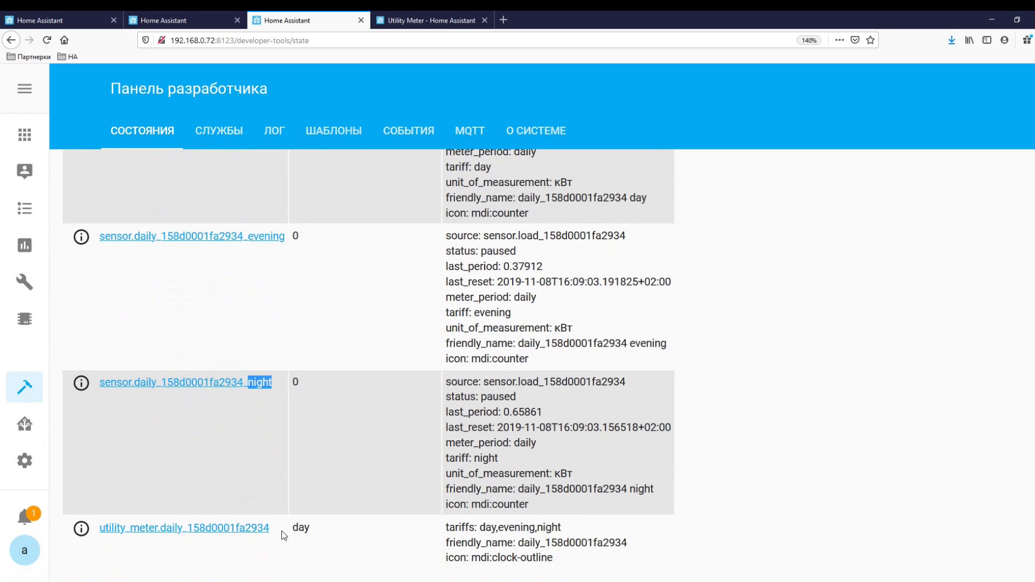
drag(275, 529, 104, 532)
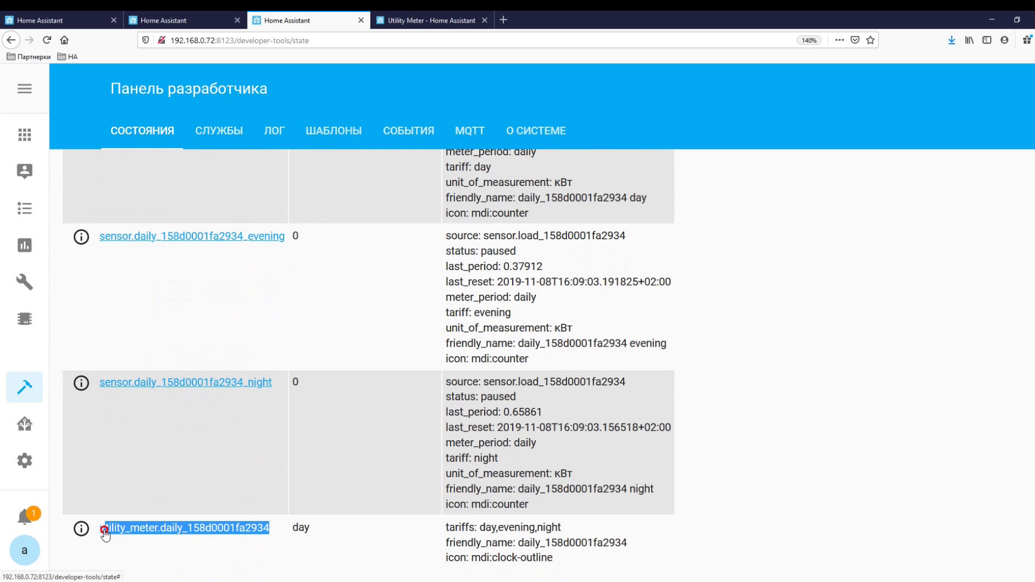
drag(309, 529, 293, 530)
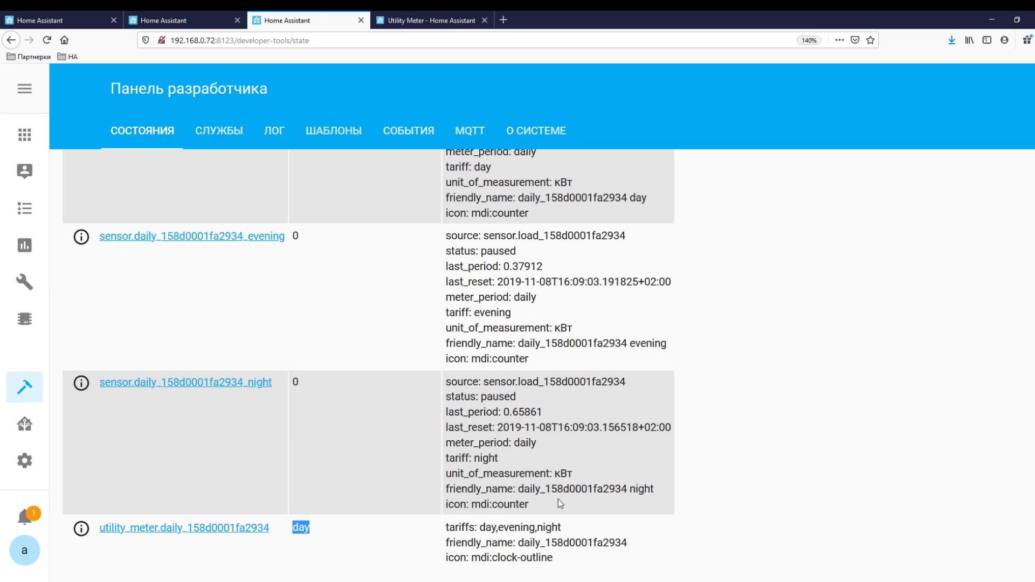
click(602, 560)
- Compare the status attributes of the daily plug meter's day, evening and night sensors
scroll(393, 474, up, 3)
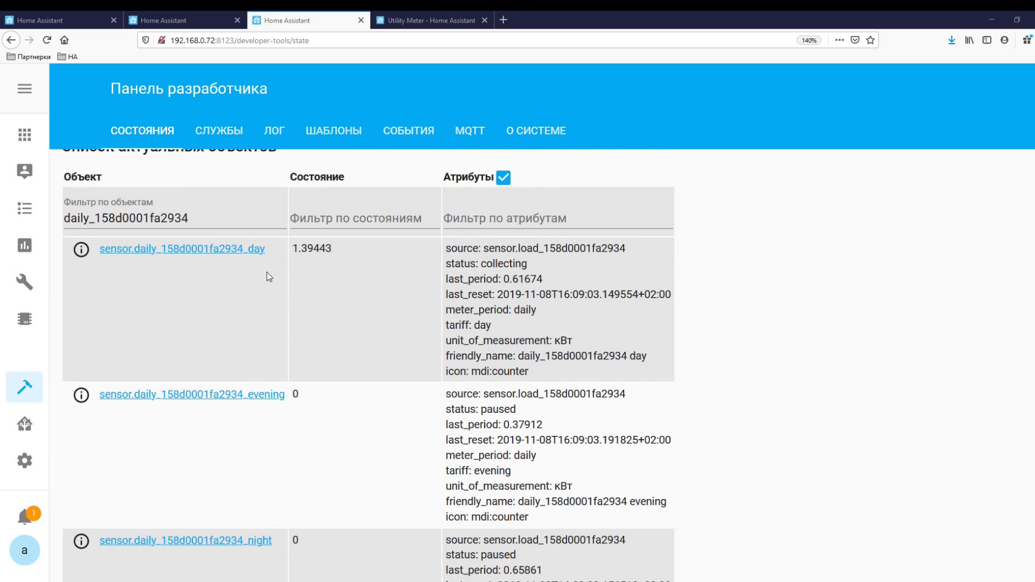
scroll(264, 271, up, 2)
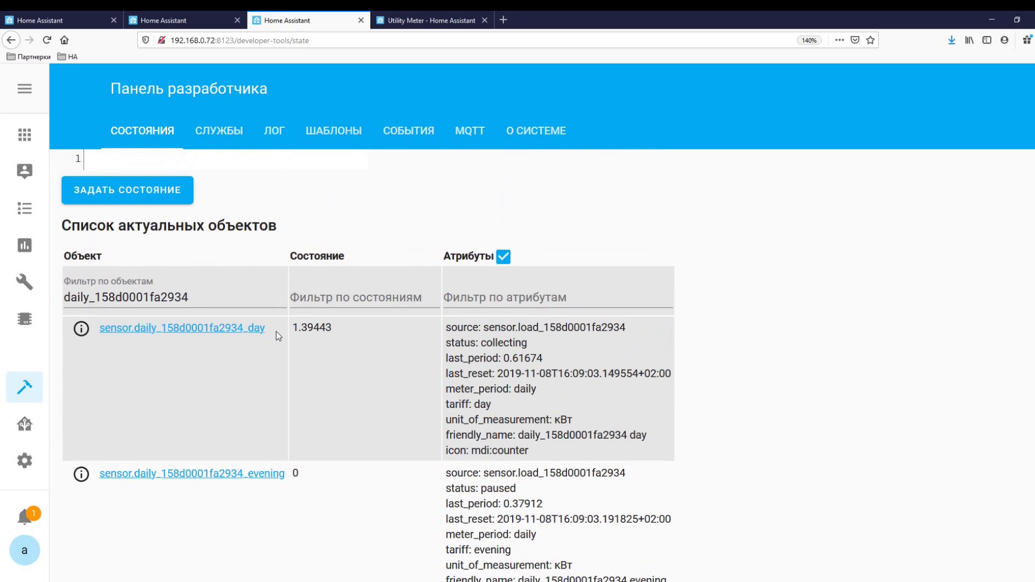
drag(275, 329, 247, 330)
drag(482, 346, 532, 345)
scroll(501, 411, down, 2)
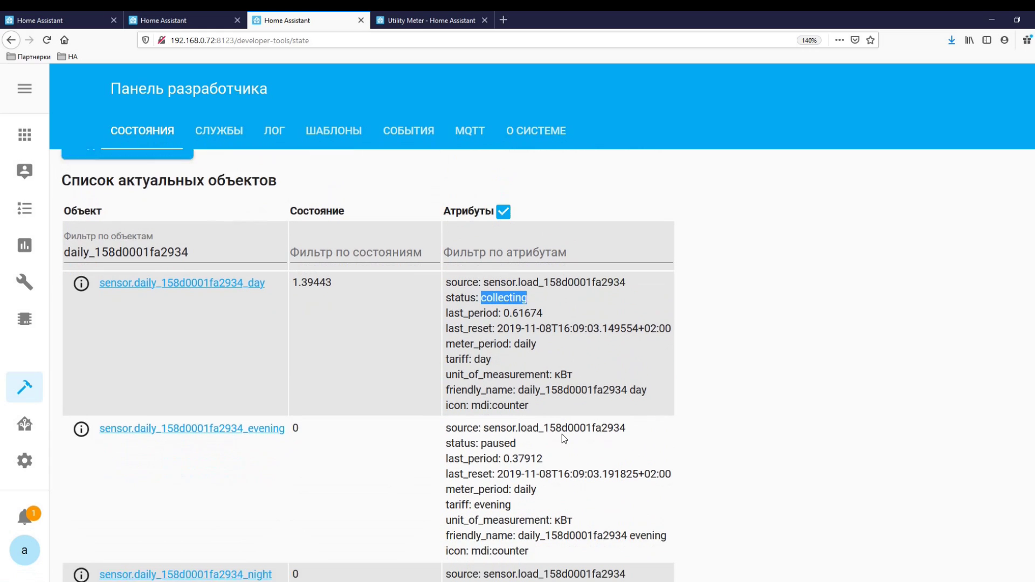
drag(481, 409, 528, 402)
scroll(515, 401, down, 4)
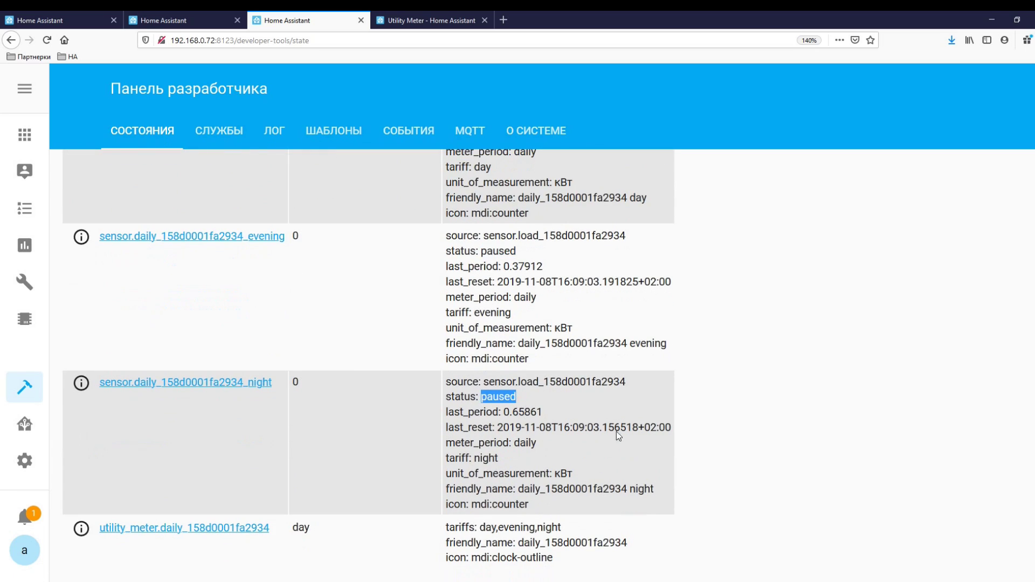
scroll(163, 447, up, 11)
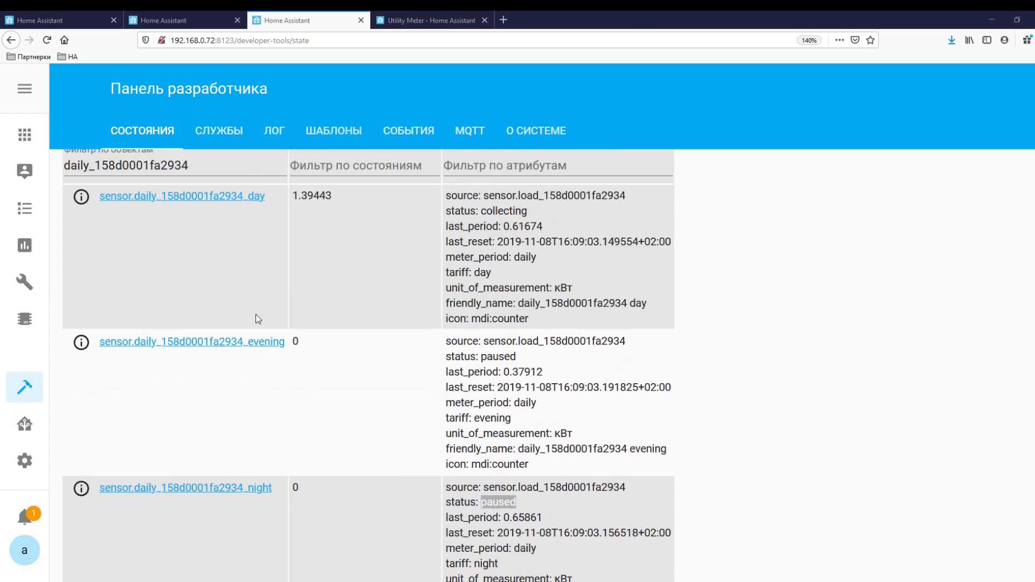
- Filter the entity states by monthly_158d0001fa2934 and highlight the tariff suffix of its day sensor
scroll(163, 447, down, 2)
drag(187, 445, 58, 446)
text(monthly_158d0001fa2934)
scroll(248, 356, down, 7)
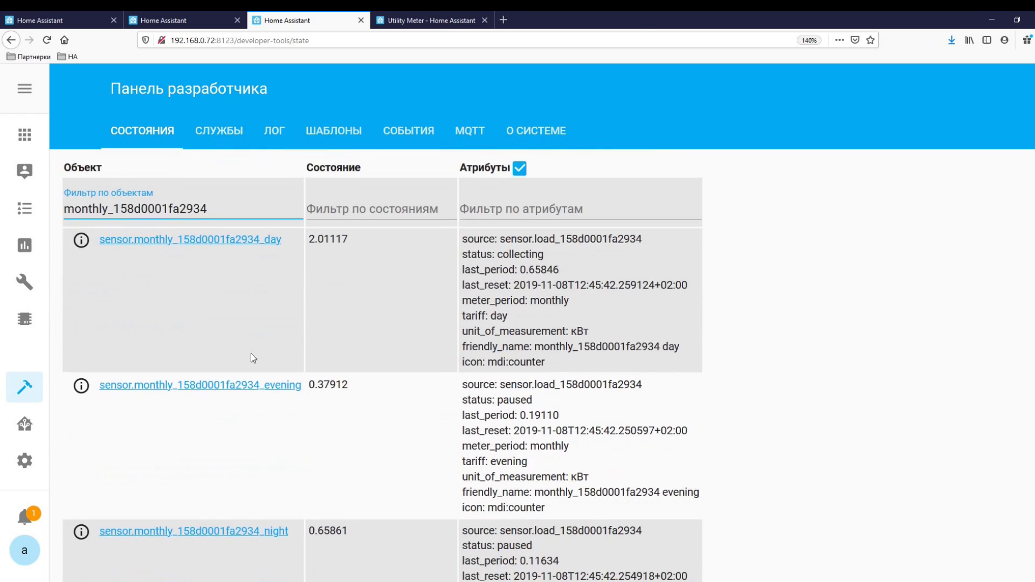
drag(281, 237, 264, 238)
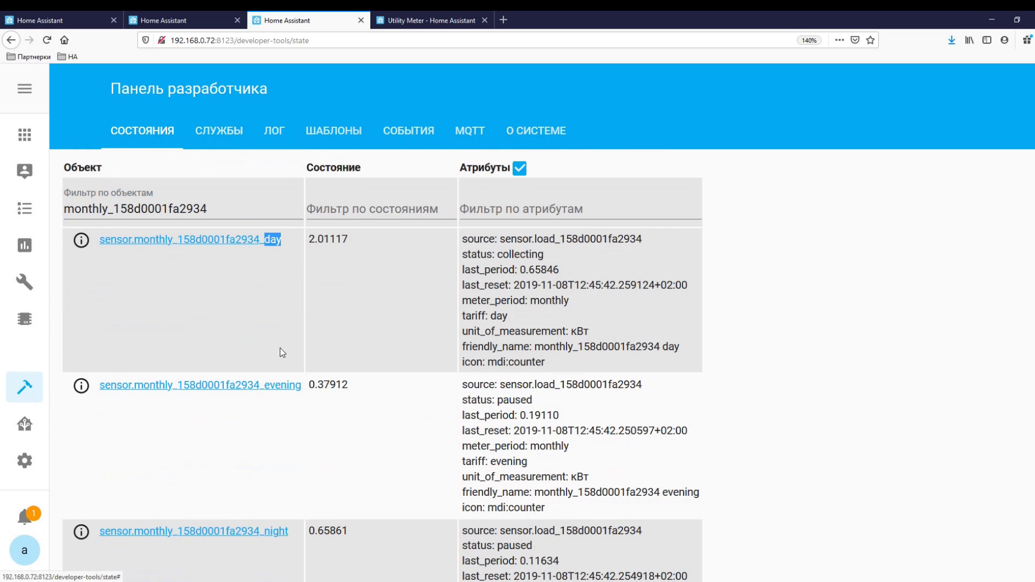
- Compare the tariff suffixes of the monthly plug meter's sensors and highlight the status attribute of its day sensor
mouse_move(298, 386)
mouse_down()
mouse_move(272, 386)
mouse_move(280, 396)
mouse_up()
scroll(283, 394, down, 2)
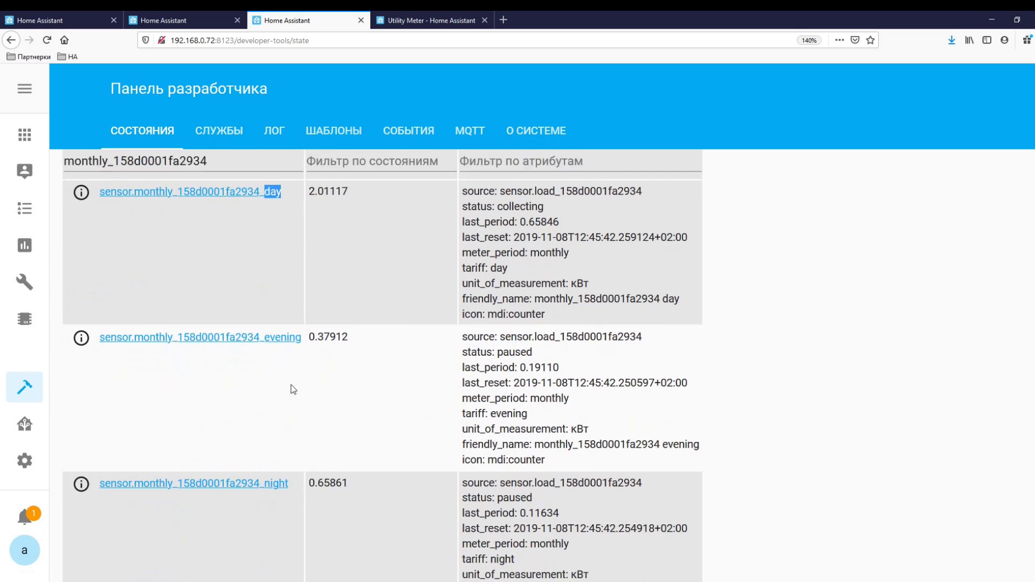
drag(305, 307, 264, 310)
drag(291, 452, 264, 452)
scroll(274, 476, down, 1)
scroll(273, 472, down, 2)
drag(294, 529, 215, 529)
scroll(570, 322, up, 4)
drag(561, 276, 497, 264)
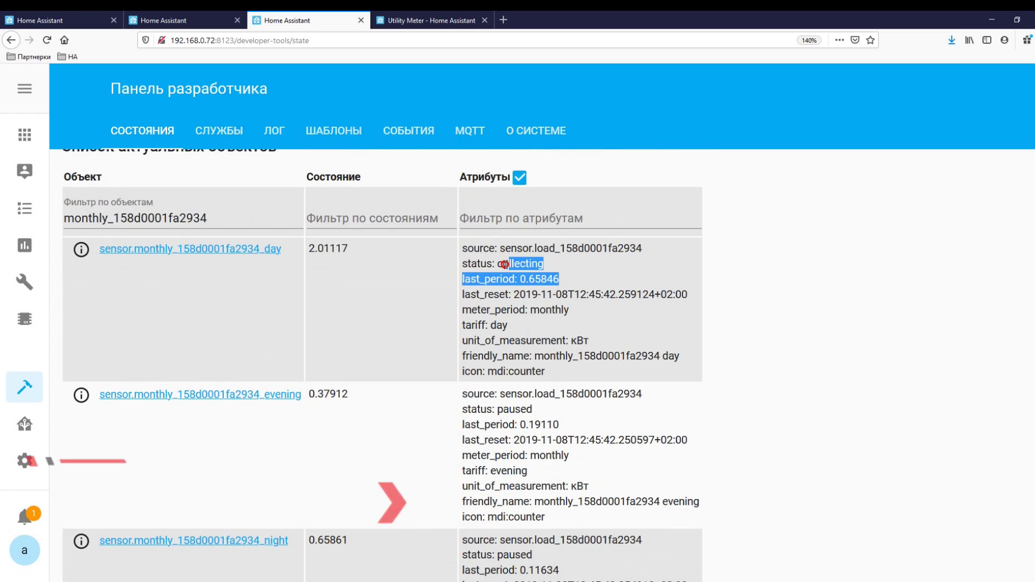
double_click(520, 264)
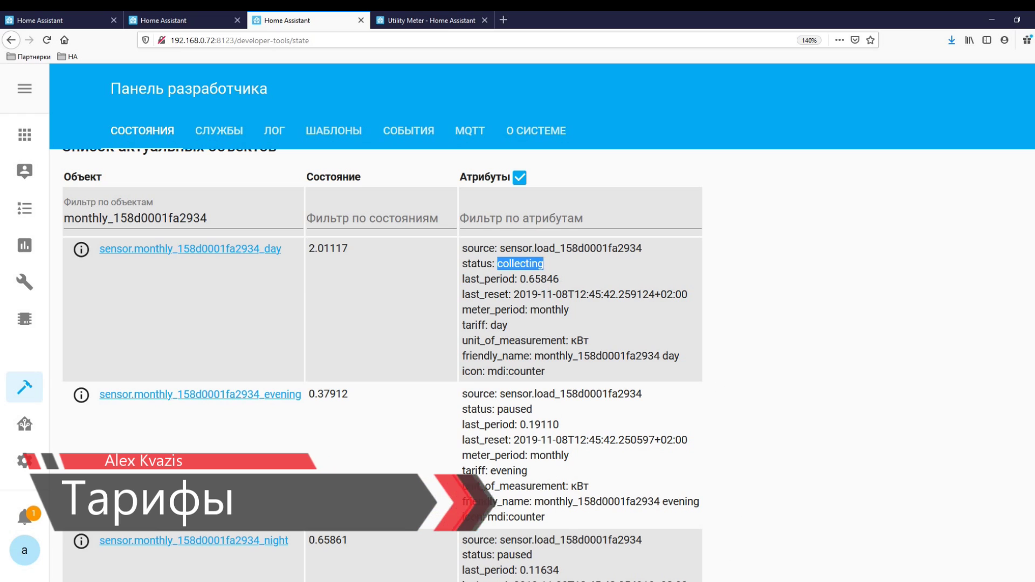
- Find the utility_meter.next_tariff service in the Utility Meter documentation and highlight its heading
click(410, 21)
scroll(412, 323, down, 8)
scroll(412, 300, down, 7)
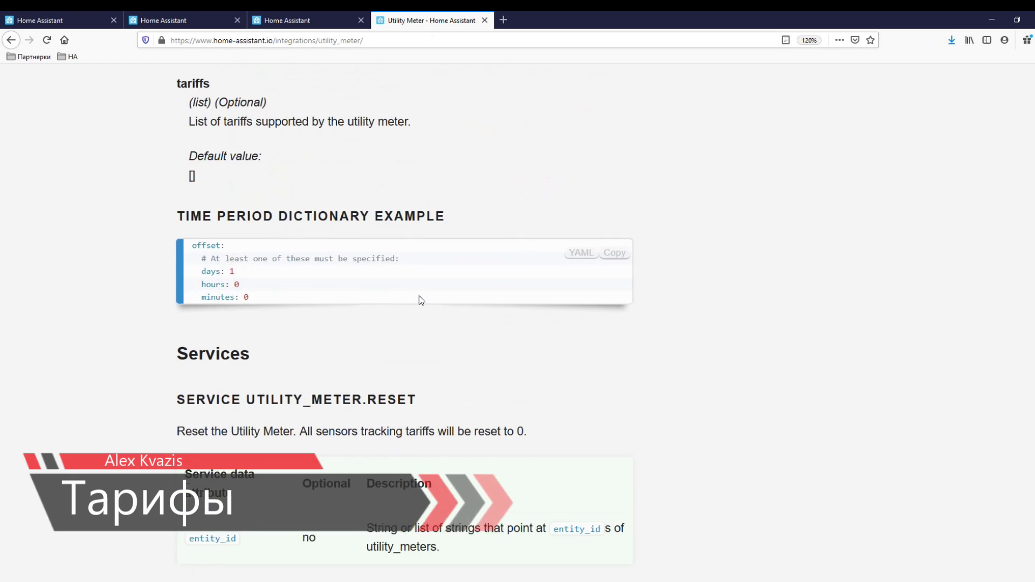
drag(467, 259, 153, 250)
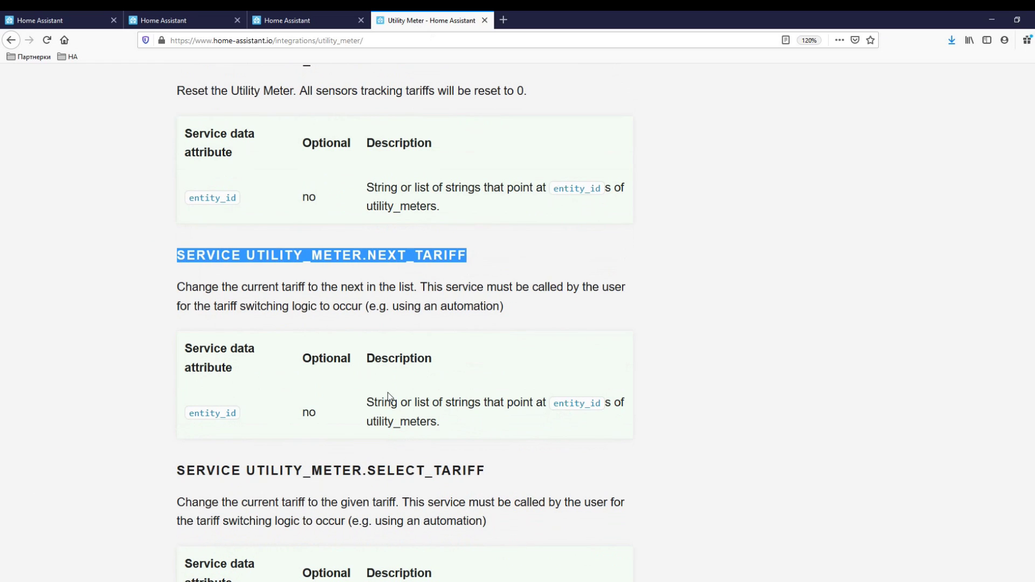
- Open utility_meter.yaml from config/includes/scripts in the Home Assistant configurator
click(294, 21)
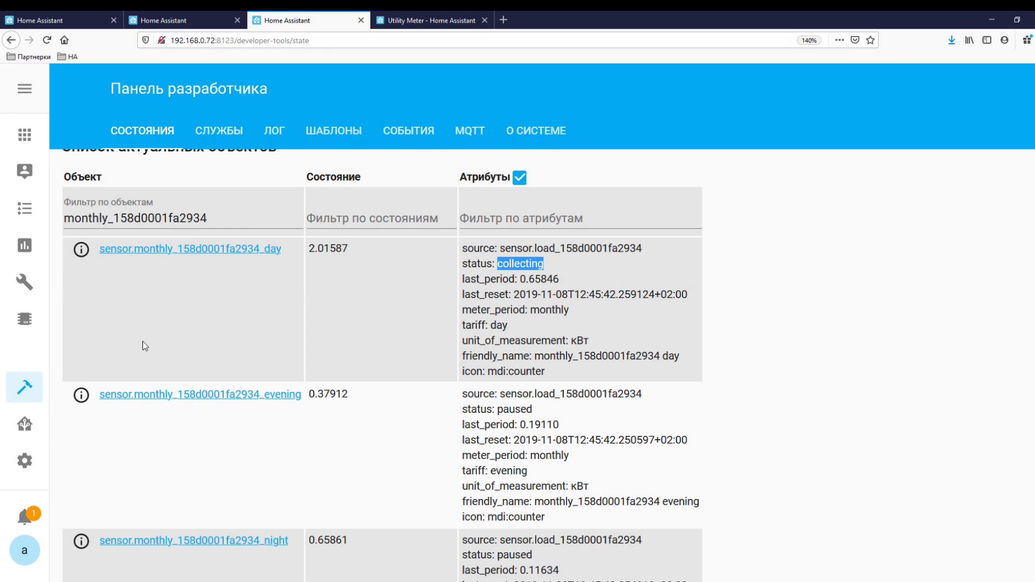
click(25, 282)
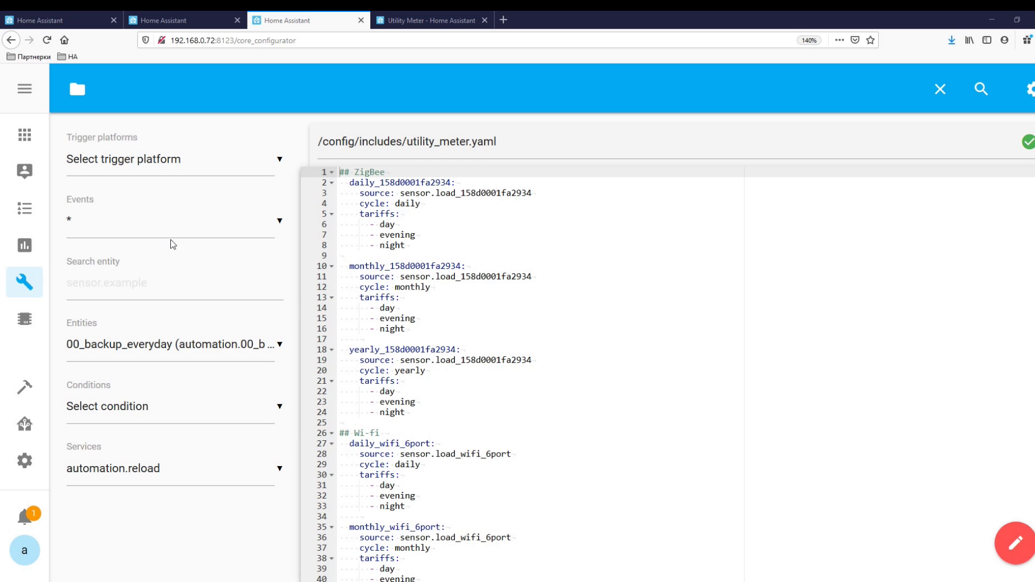
click(85, 97)
scroll(161, 388, down, 7)
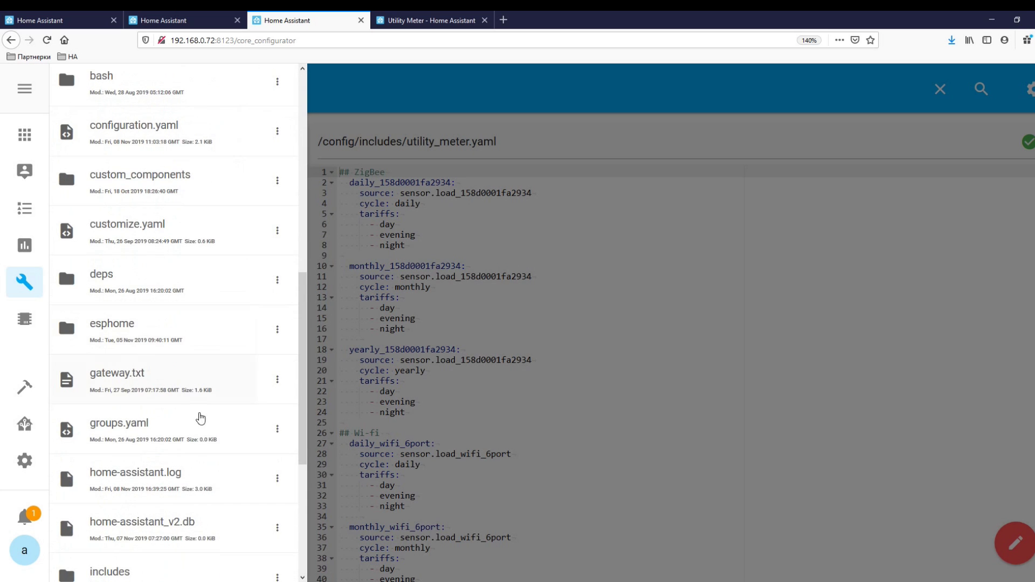
scroll(151, 433, down, 4)
click(135, 328)
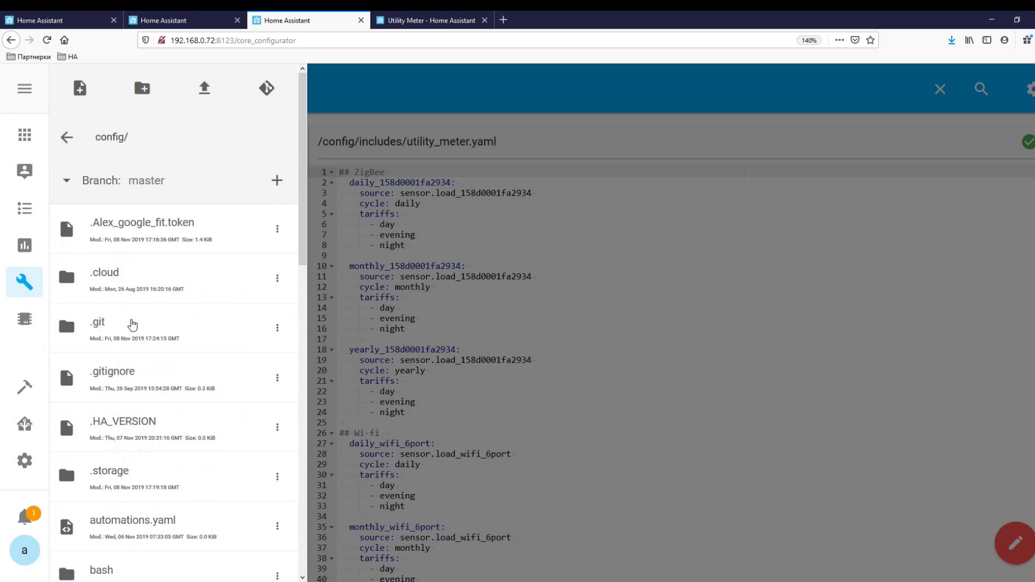
scroll(135, 335, down, 3)
click(137, 318)
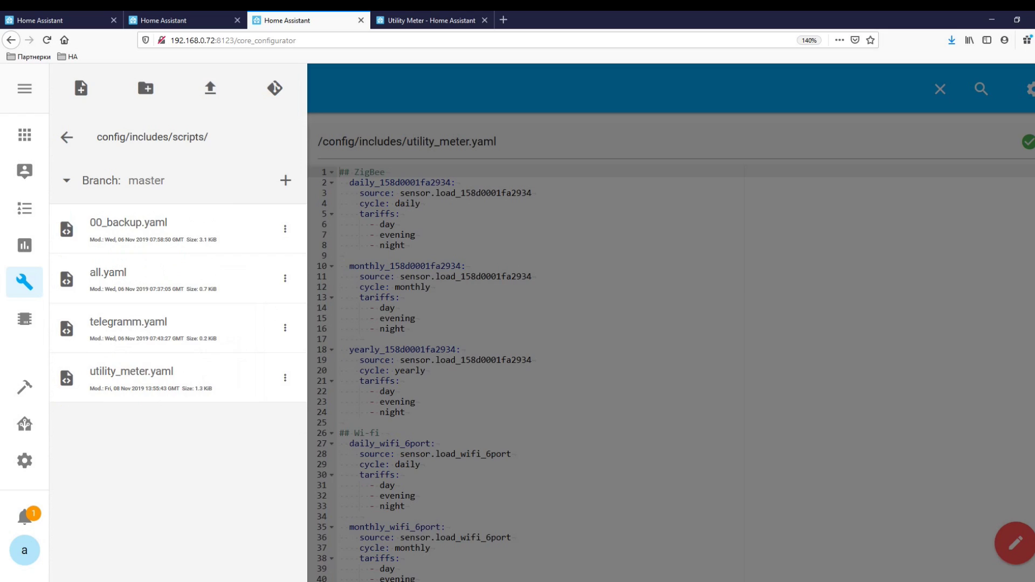
click(161, 377)
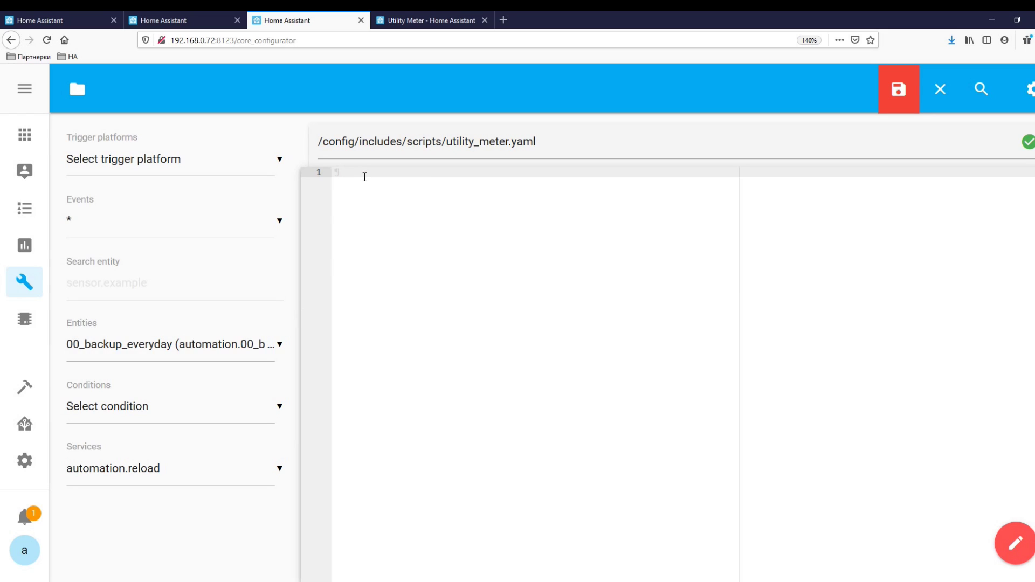
- Write the utility_next_tariff script calling utility_meter.next_tariff for the daily, monthly and yearly meters of 158d0001fa2934 and wifi_6port, and save the file
text(utility_next_tariff:   sequence:    - service: utility_meter.next_tariff      entity_id:         - utility_meter.daily_158d0001fa2934         - utility_meter.monthly_158d0001fa2934         - utility_meter.yearly_158d0001fa2934         - utility_meter.daily_wifi_6port         - utility_meter.monthly_wifi_6port         - utility_meter.yearly_wifi_6port)
drag(410, 193, 542, 197)
drag(366, 202, 562, 267)
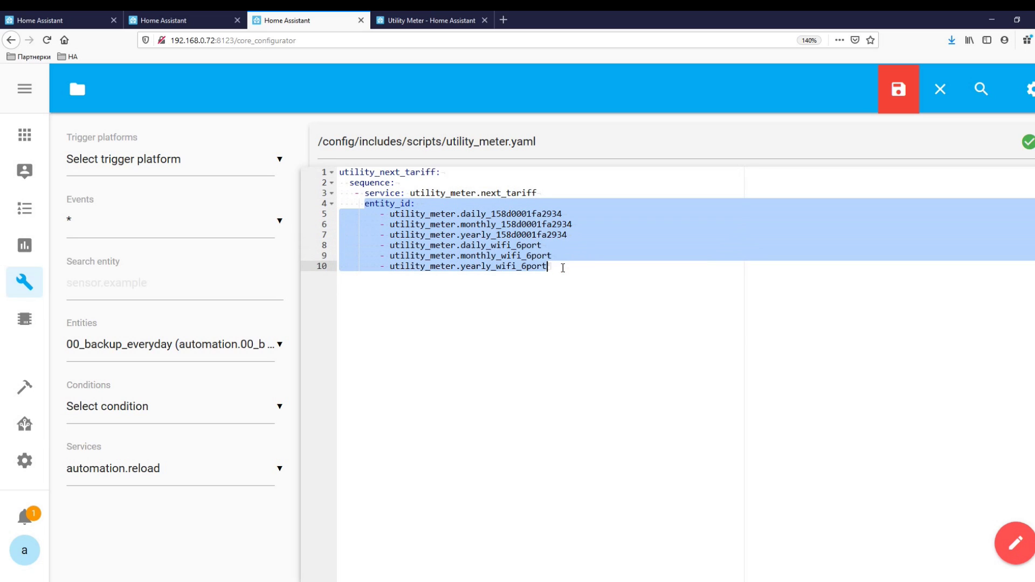
click(899, 96)
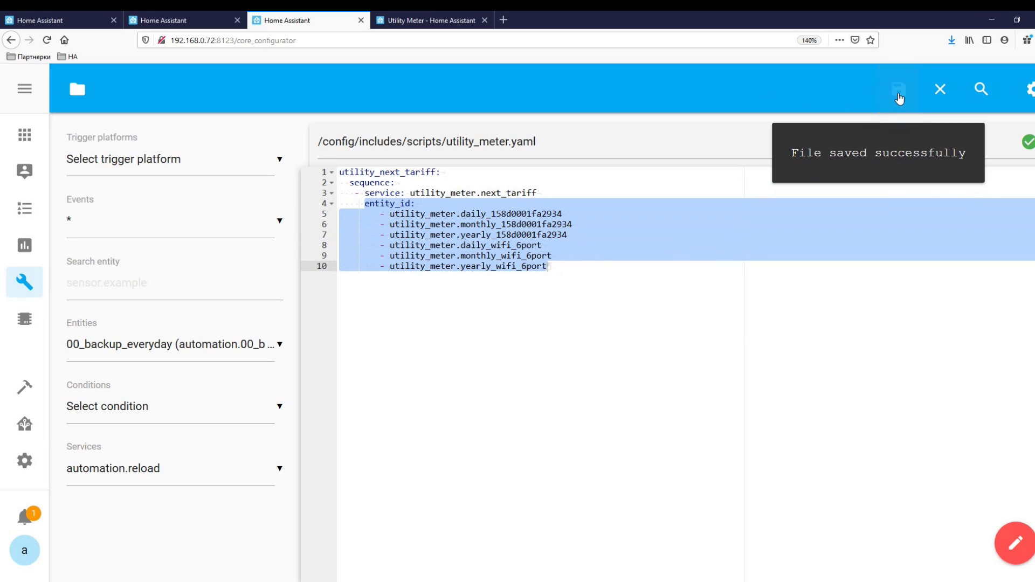
click(612, 269)
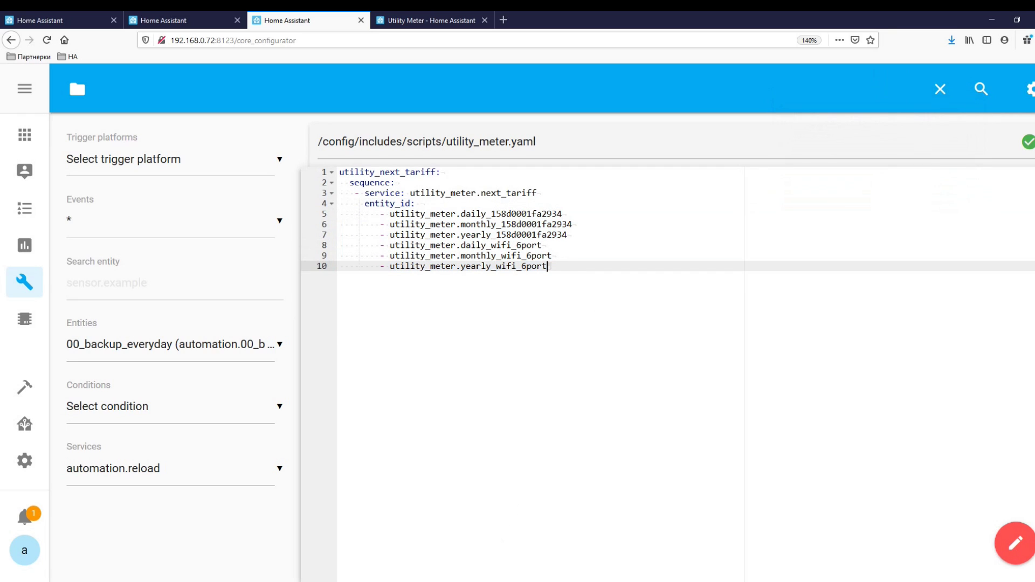
- Open the server control settings at the configuration reload section
click(30, 463)
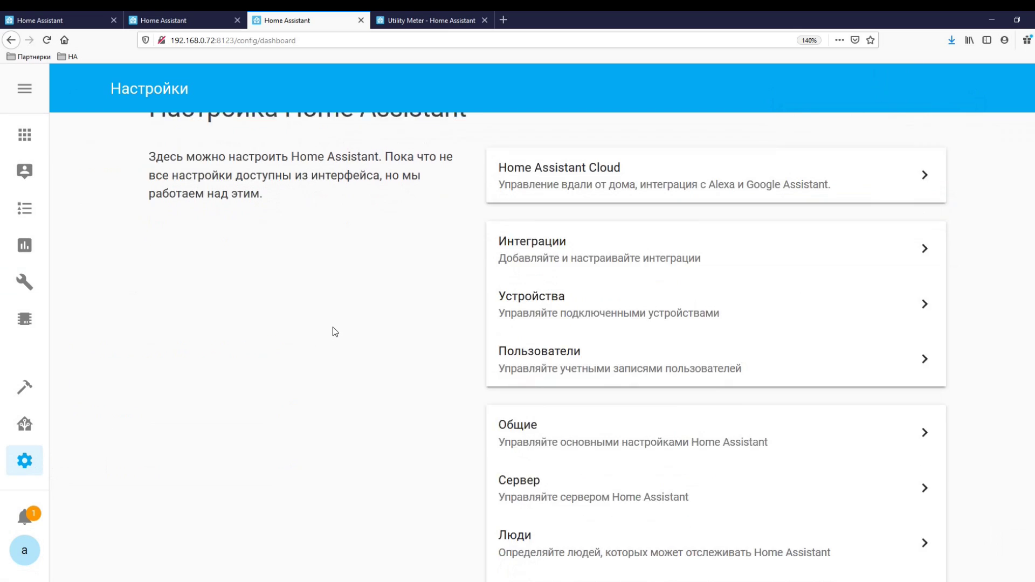
scroll(331, 330, down, 5)
click(538, 205)
scroll(880, 303, down, 3)
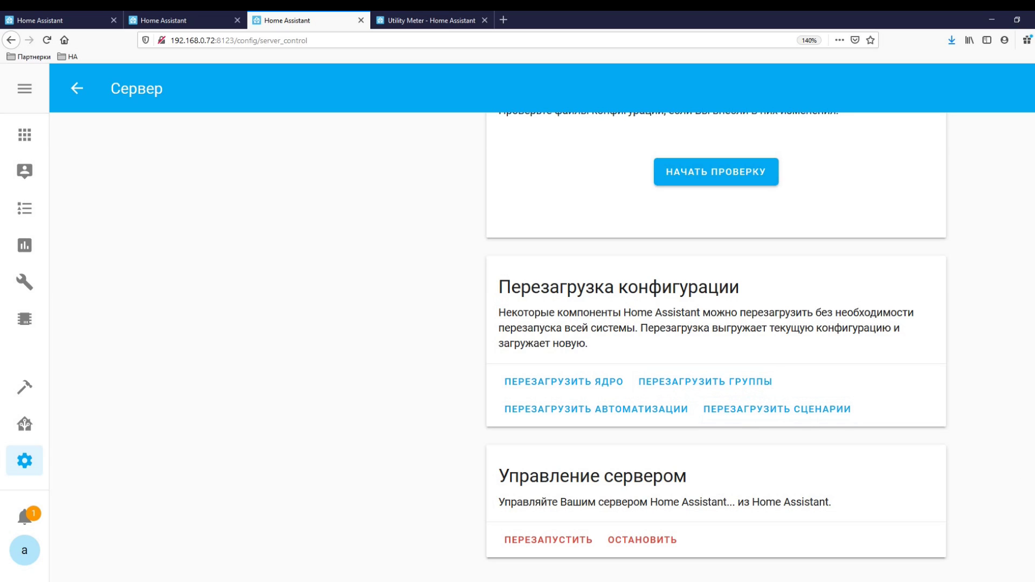
- Review the test view's code in ui-lovelace.yaml and run the Следующий тариф script repeatedly from the dashboard to cycle the meters' tariffs
key(ctrl+shift+Tab)
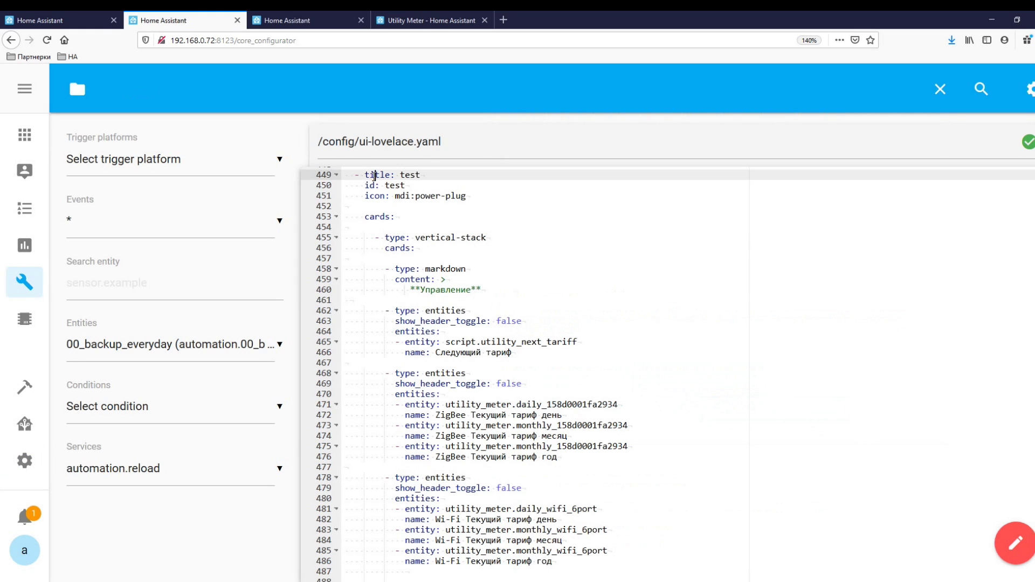
drag(346, 176, 595, 564)
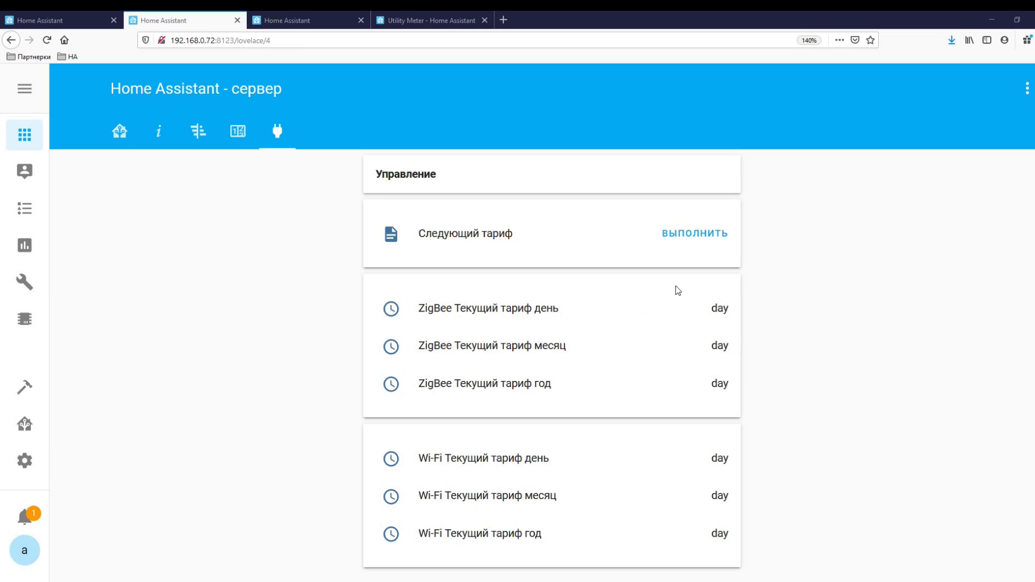
click(694, 235)
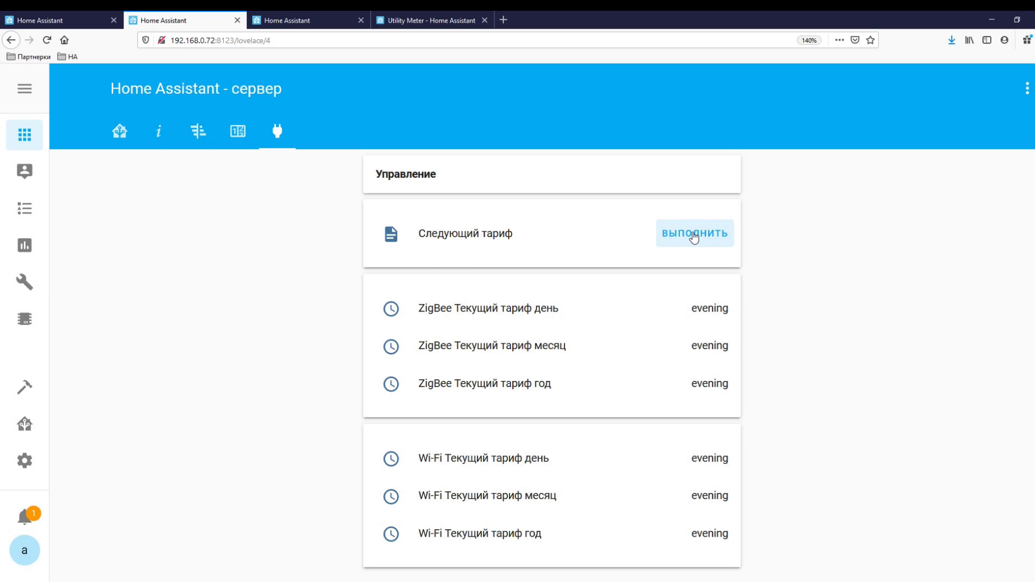
click(694, 235)
click(694, 235)
click(694, 235)
click(694, 235)
click(694, 235)
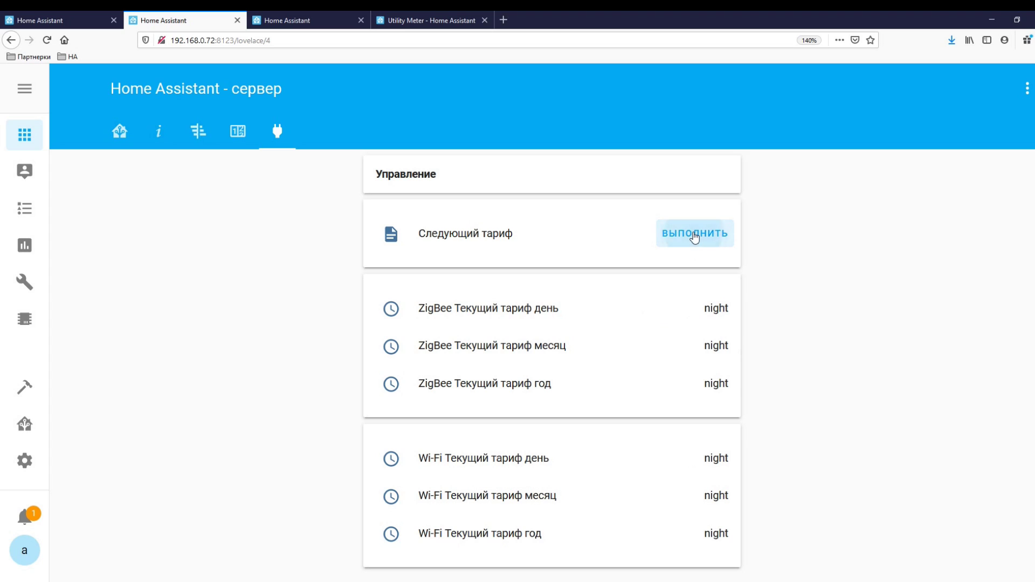
- Add utility_day_tariff and utility_night_tariff scripts to utility_meter.yaml, using utility_meter.select_tariff on all six meters with tariffs day and night
key(ctrl+Tab)
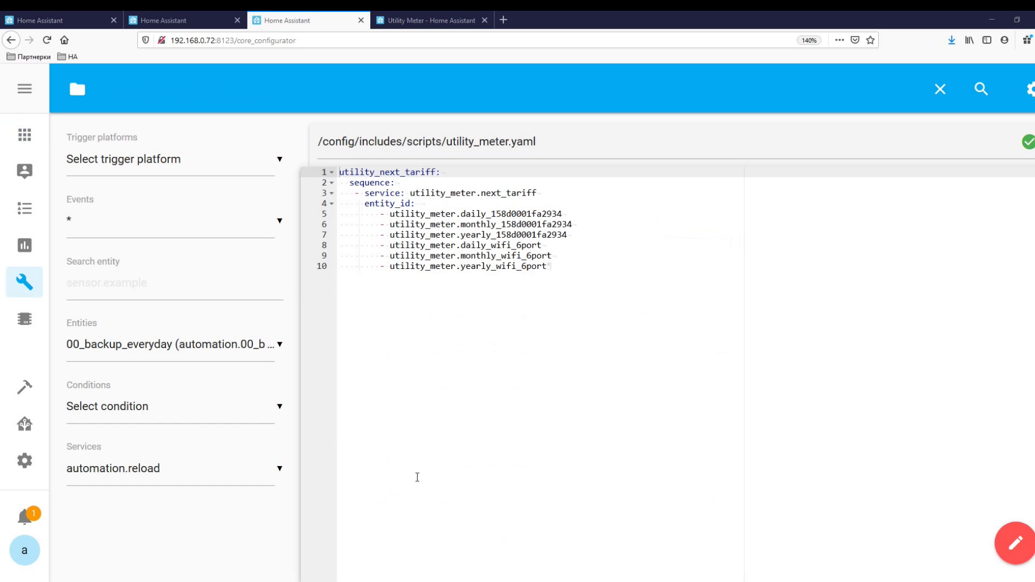
click(460, 382)
key(Return)
key(Return)
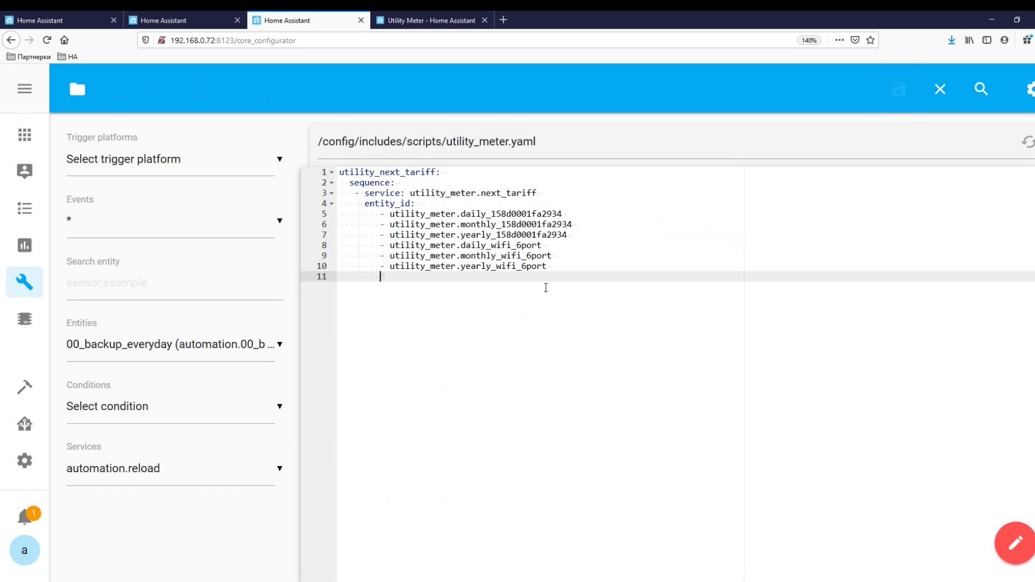
text(utility_day_tariff:   sequence:    - service: utility_meter.select_tariff      data:        entity_id:         - utility_meter.daily_158d0001fa2934         - utility_meter.monthly_158d0001fa2934         - utility_meter.yearly_158d0001fa2934         - utility_meter.daily_wifi_6port         - utility_meter.monthly_wifi_6port         - utility_meter.yearly_wifi_6port        tariff: day  utility_night_tariff:   sequence:    - service: utility_meter.select_tariff      data:        entity_id:         - utility_meter.daily_158d0001fa2934         - utility_meter.monthly_158d0001fa2934         - utility_meter.yearly_158d0001fa2934         - utility_meter.daily_wifi_6port         - utility_meter.monthly_wifi_6port         - utility_meter.yearly_wifi_6port        tariff: night)
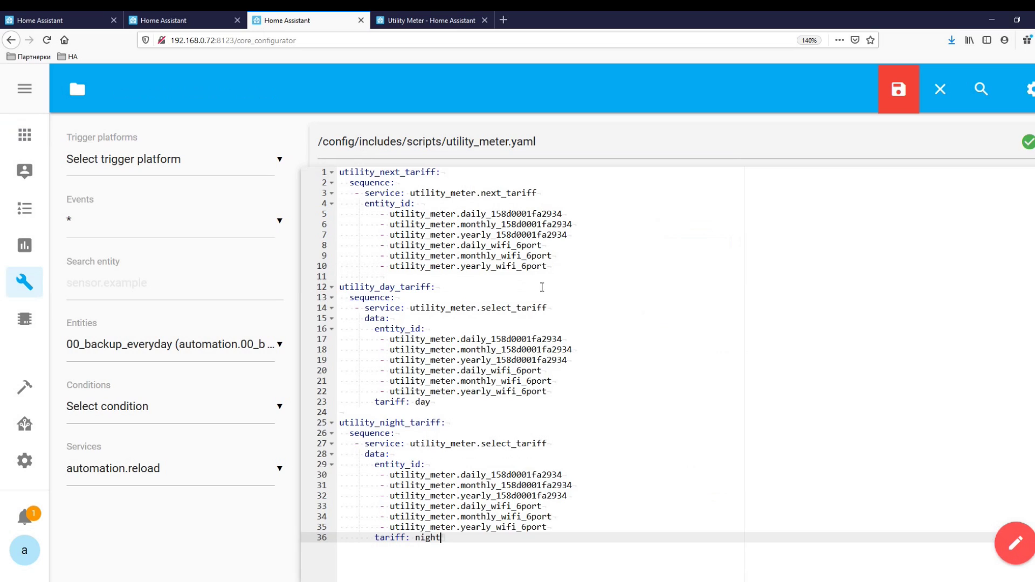
- Check the select_tariff service, meter lists and tariff values of the day and night scripts, and save utility_meter.yaml
drag(413, 307, 554, 311)
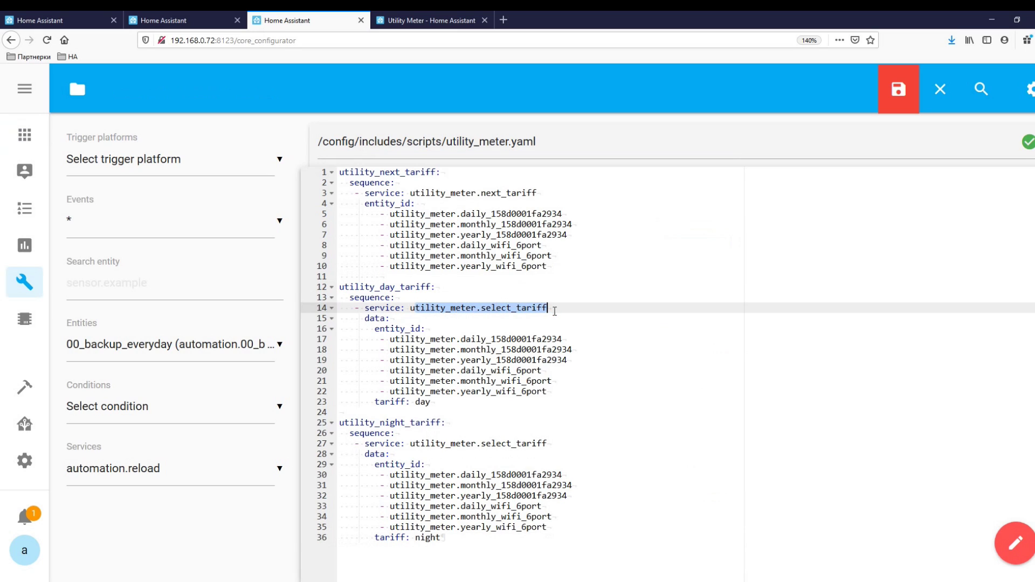
drag(560, 389, 323, 338)
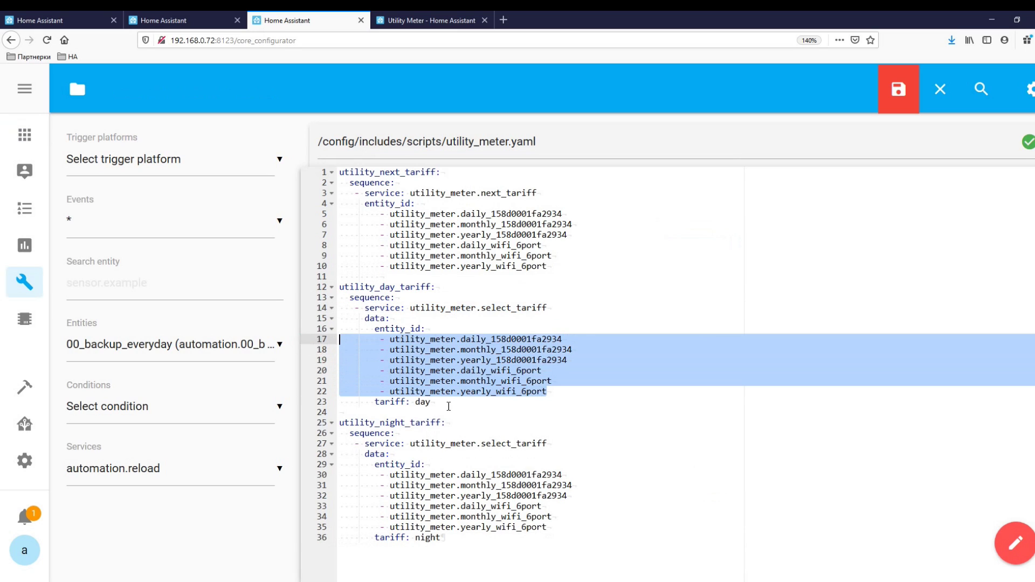
click(426, 402)
drag(559, 533, 288, 480)
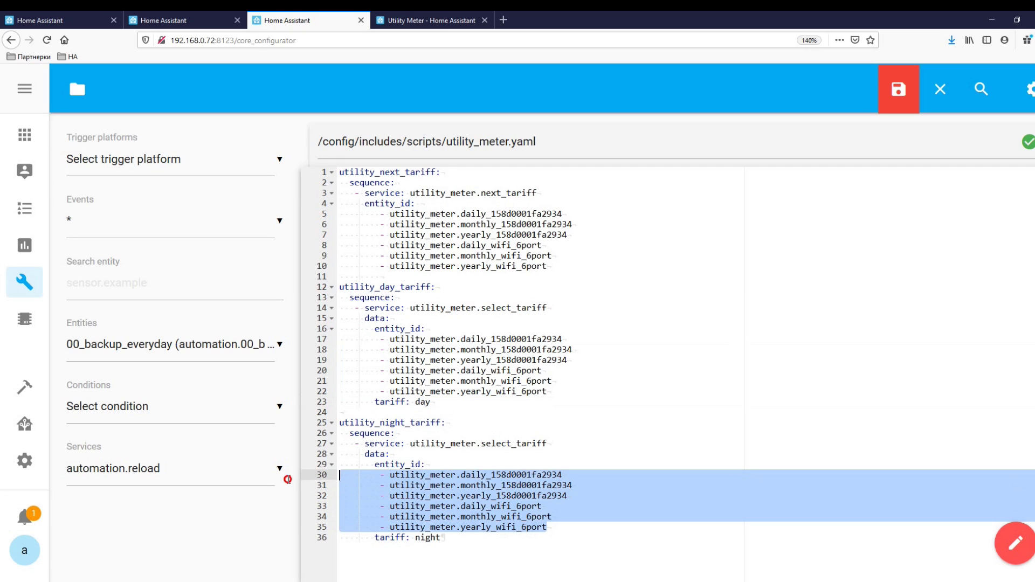
double_click(421, 539)
click(907, 99)
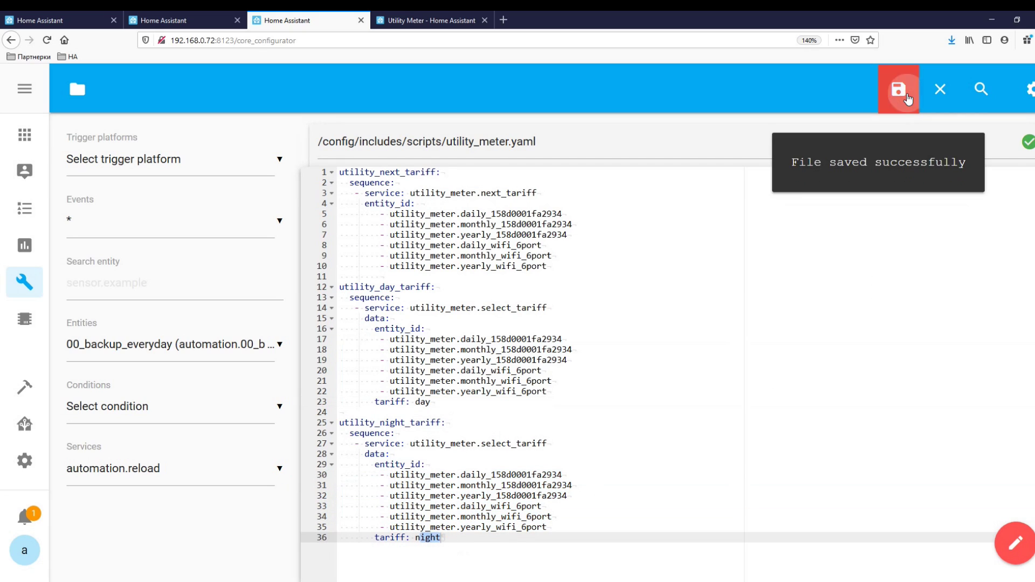
- Reload the scripts from the server control settings
click(24, 460)
click(533, 523)
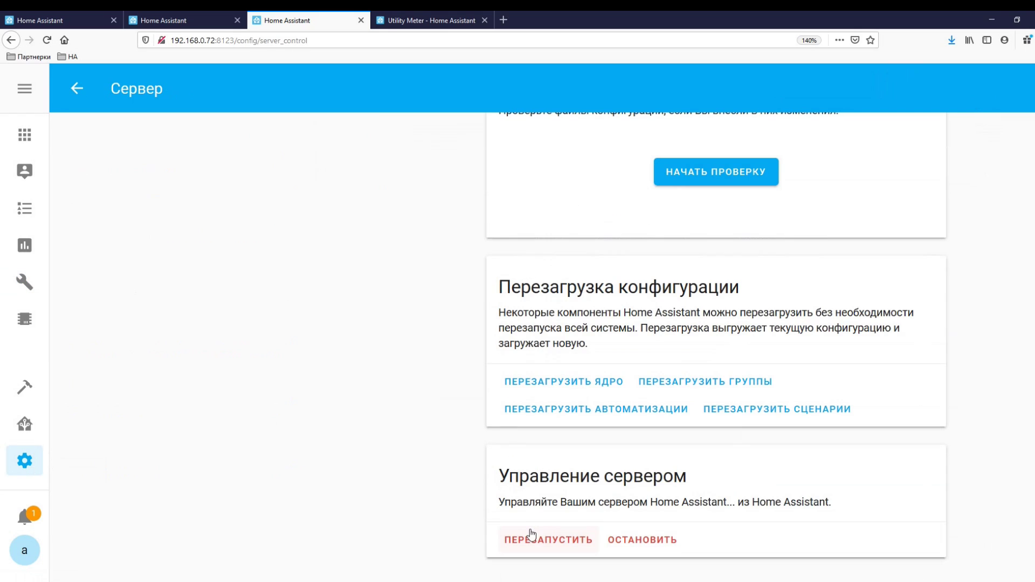
click(749, 407)
- Add script.utility_day_tariff as Тариф день and script.utility_night_tariff as Тариф ночь below Следующий тариф in ui-lovelace.yaml, and save the file
key(ctrl+Page_Up)
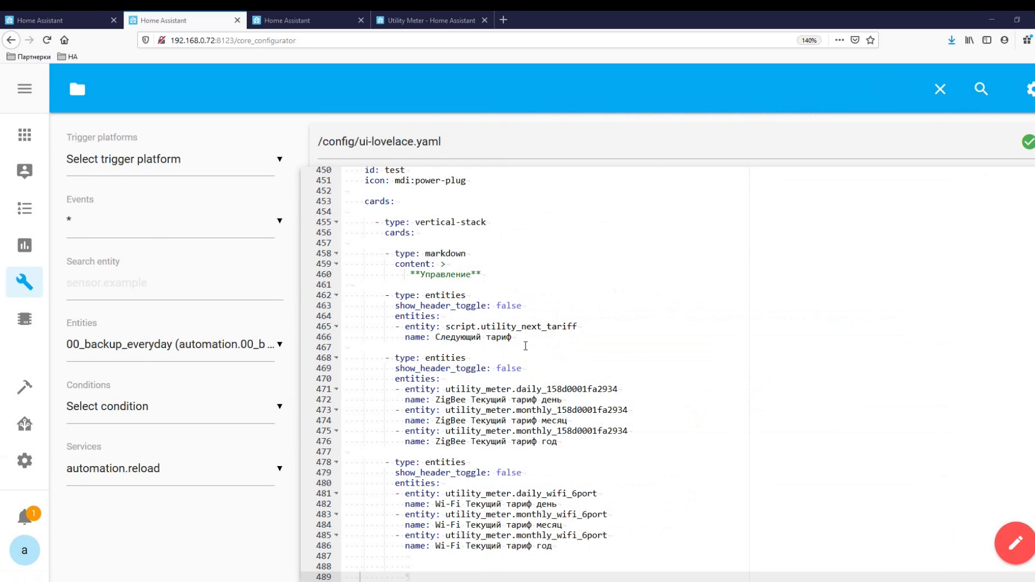
click(520, 341)
key(Return)
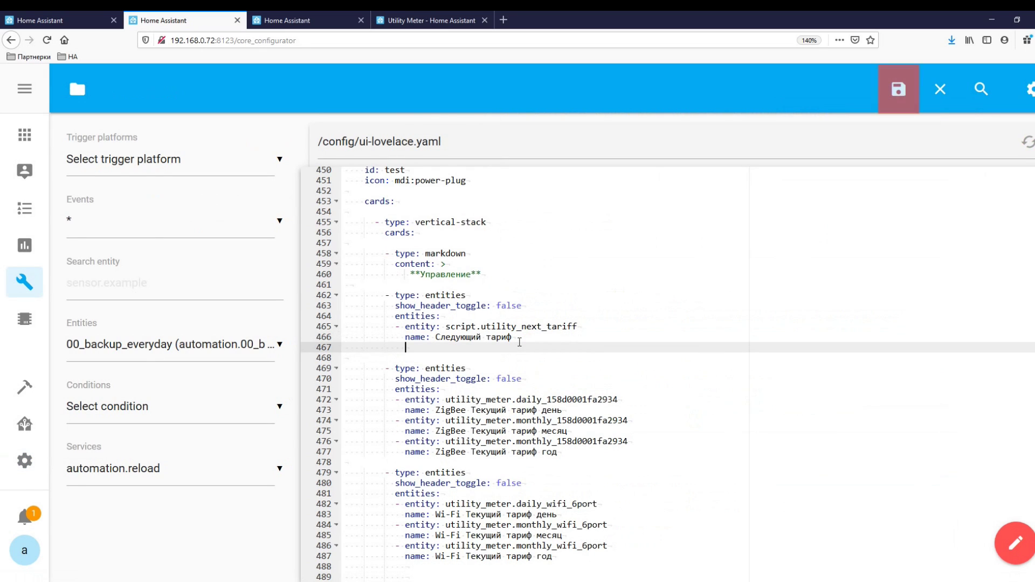
text(- entity: script.utility_day_tariff   name: Тариф день - entity: script.utility_night_tariff   name: Тариф ночь)
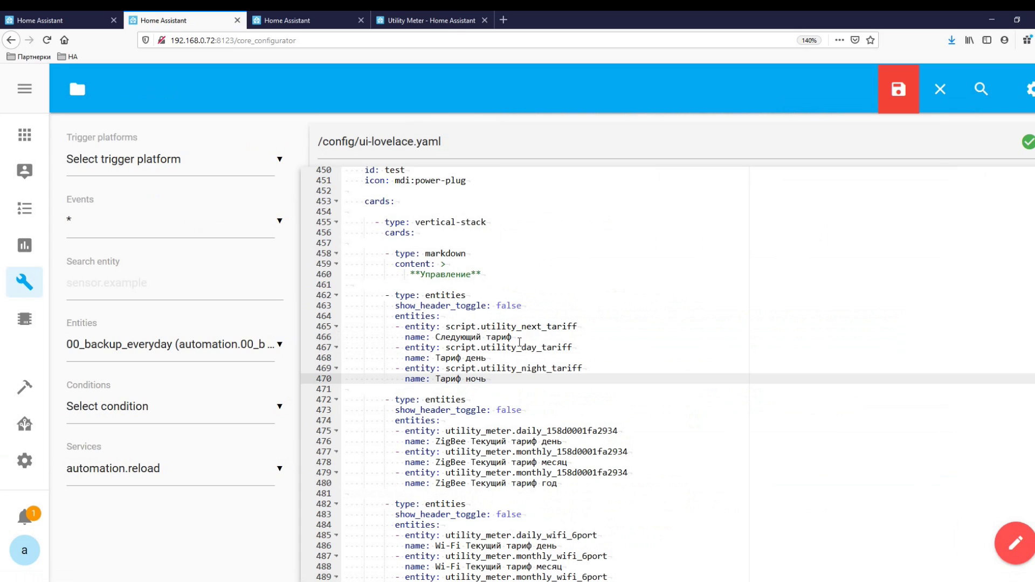
click(898, 89)
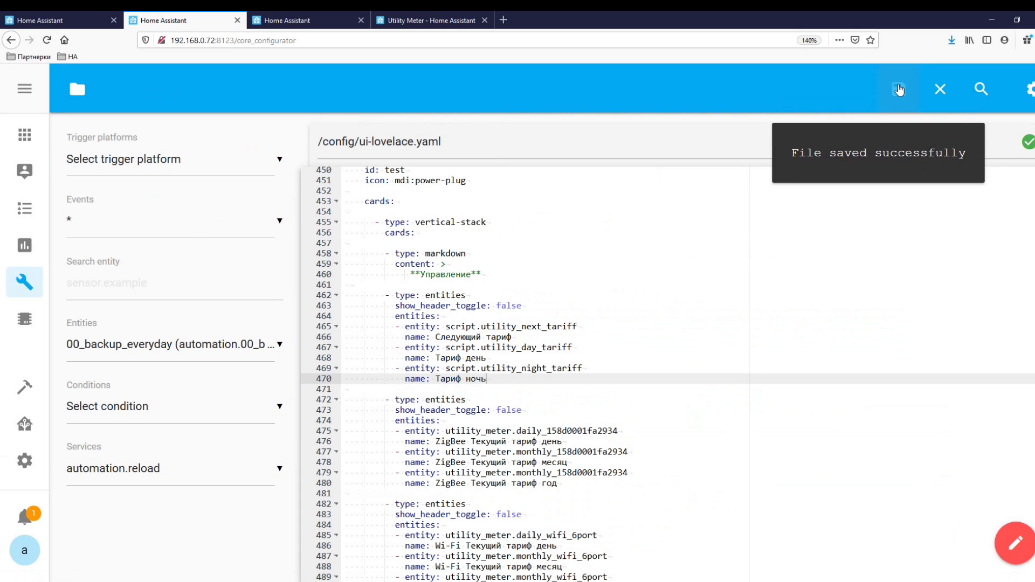
- Open the dashboard's power-plug view and refresh it with the changed Lovelace configuration
click(285, 20)
click(24, 134)
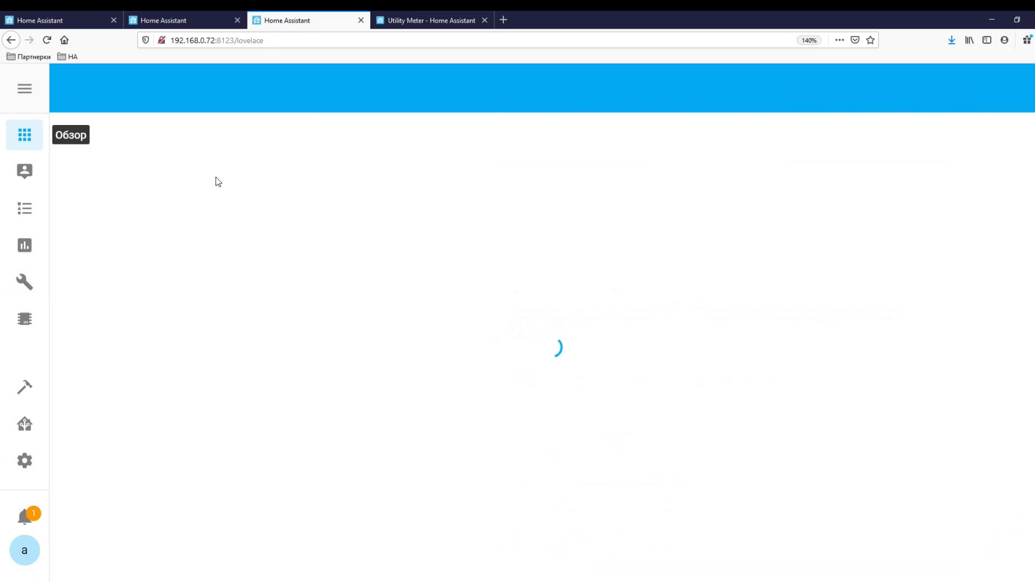
click(277, 131)
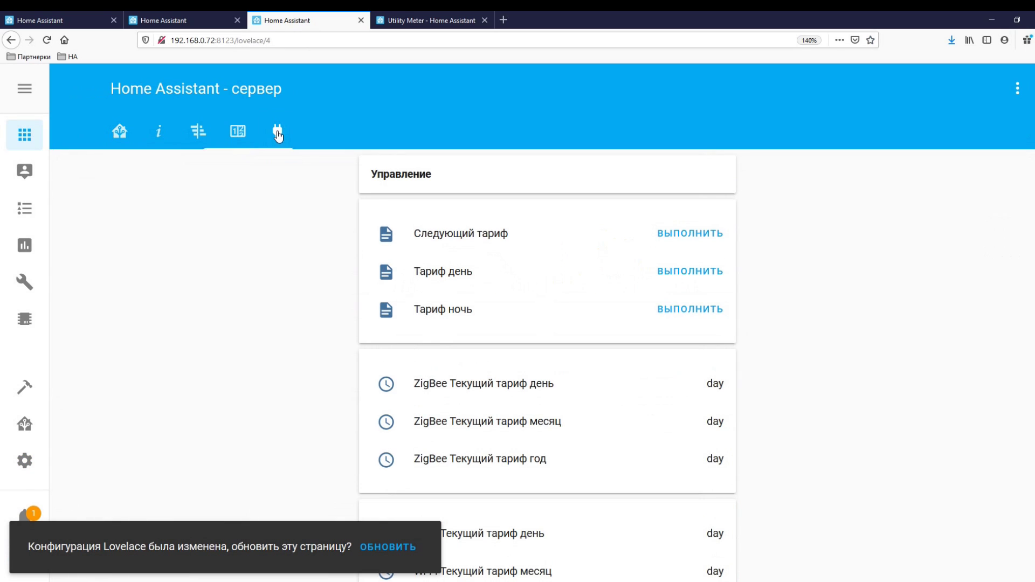
click(396, 555)
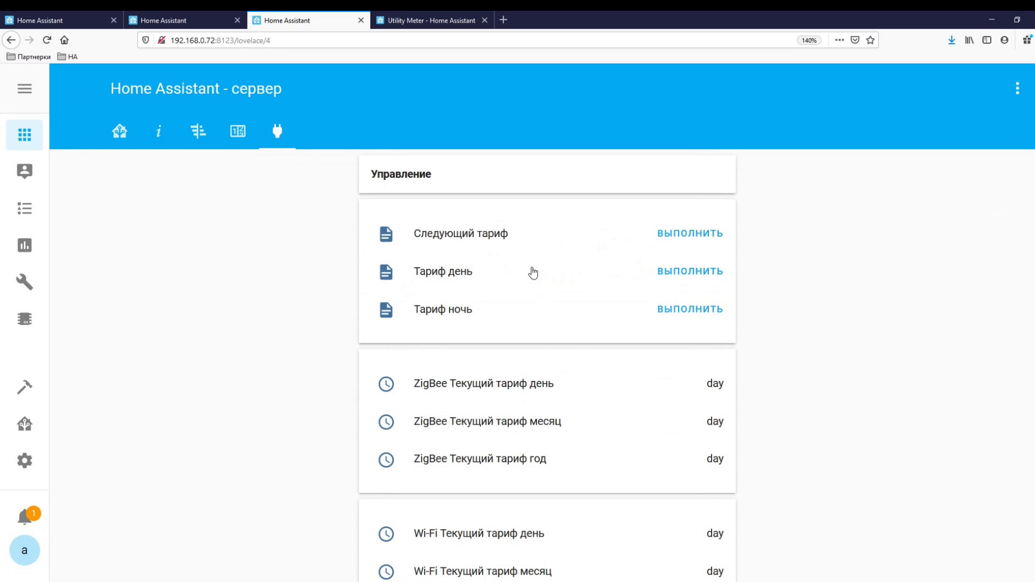
- Test the dashboard's tariff scripts by running Тариф ночь and Тариф день alternately, followed by repeated runs of Следующий тариф
click(690, 310)
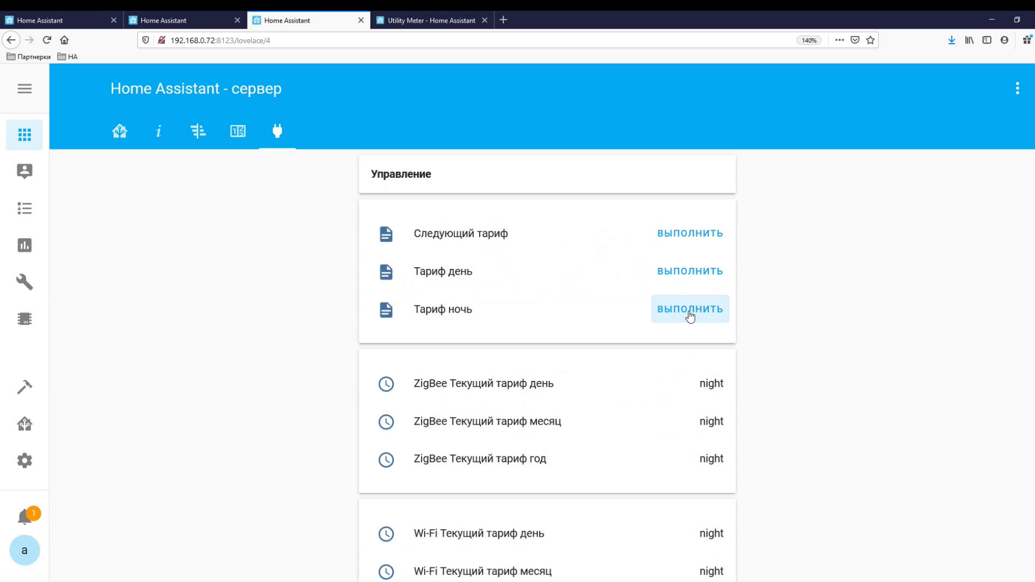
click(699, 277)
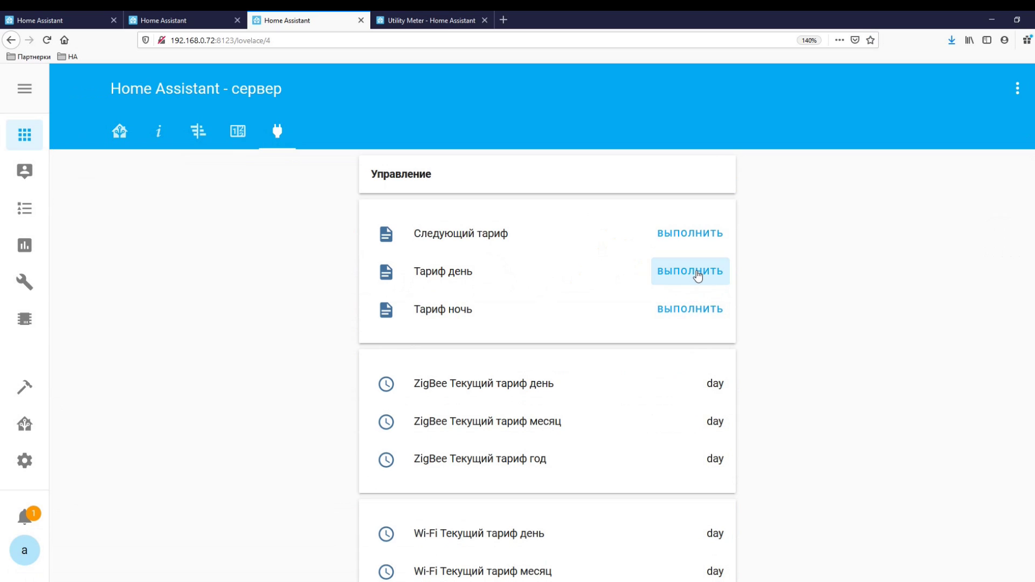
click(696, 310)
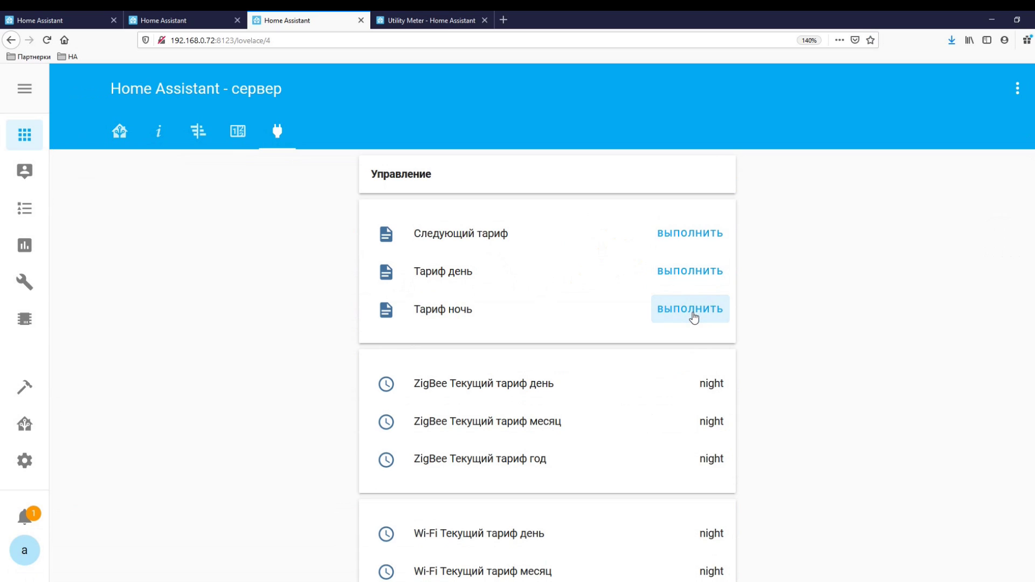
click(693, 273)
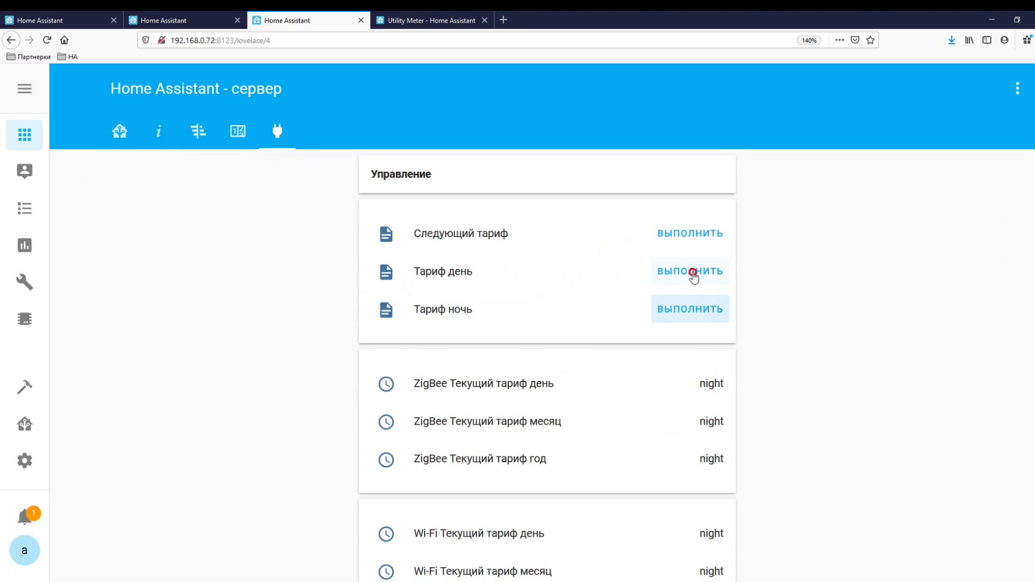
click(687, 235)
click(687, 236)
click(687, 236)
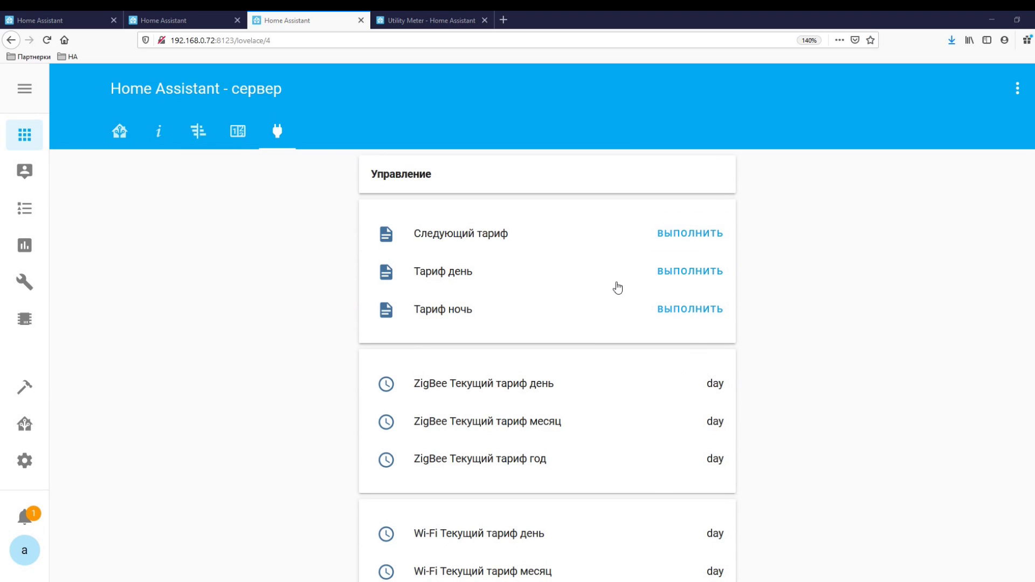
- Open automation/01_tariff.yaml in the configurator and examine the tariff_change automation's time triggers, next_tariff service and meter list
click(28, 281)
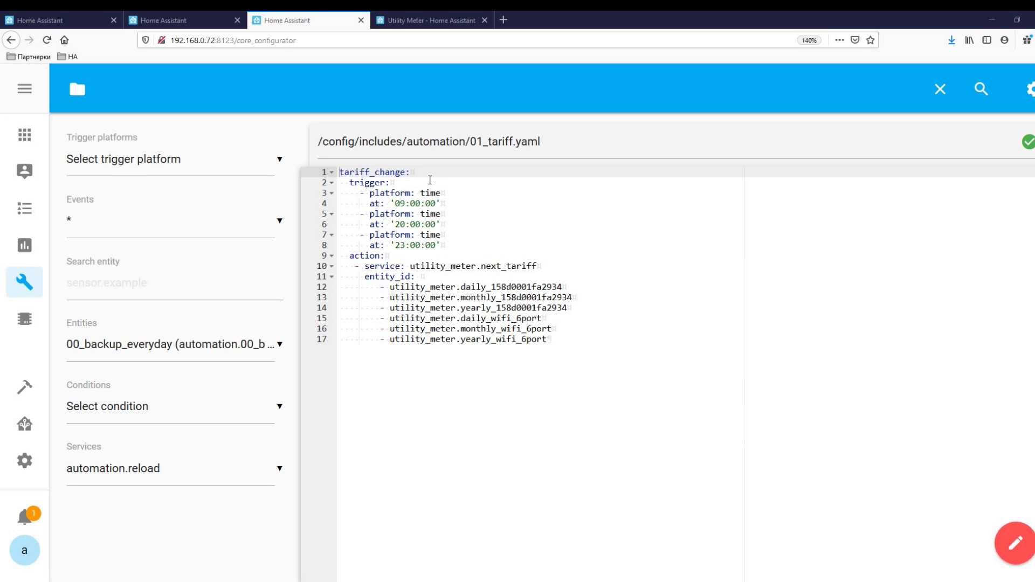
drag(416, 172, 356, 172)
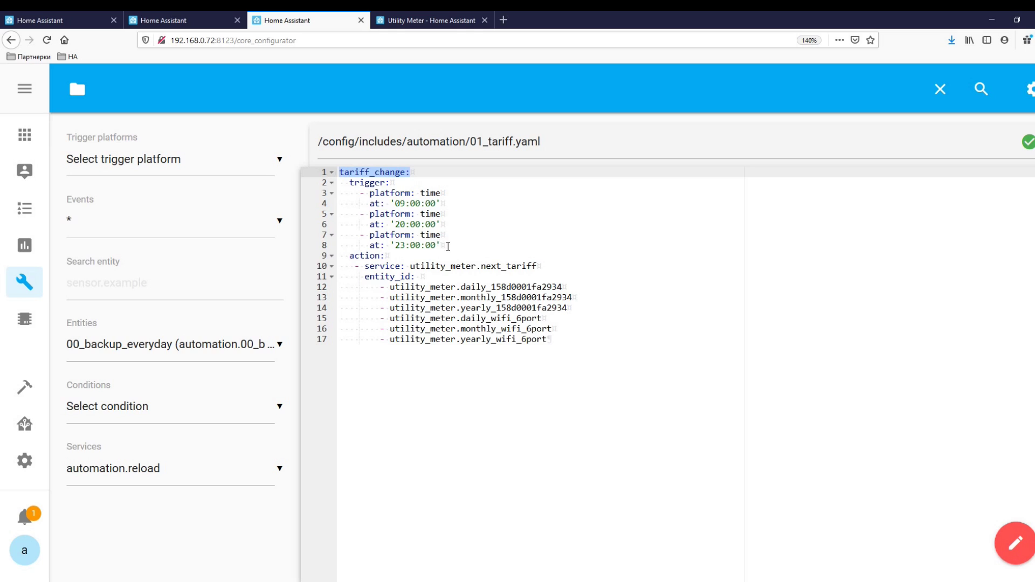
drag(448, 247, 314, 193)
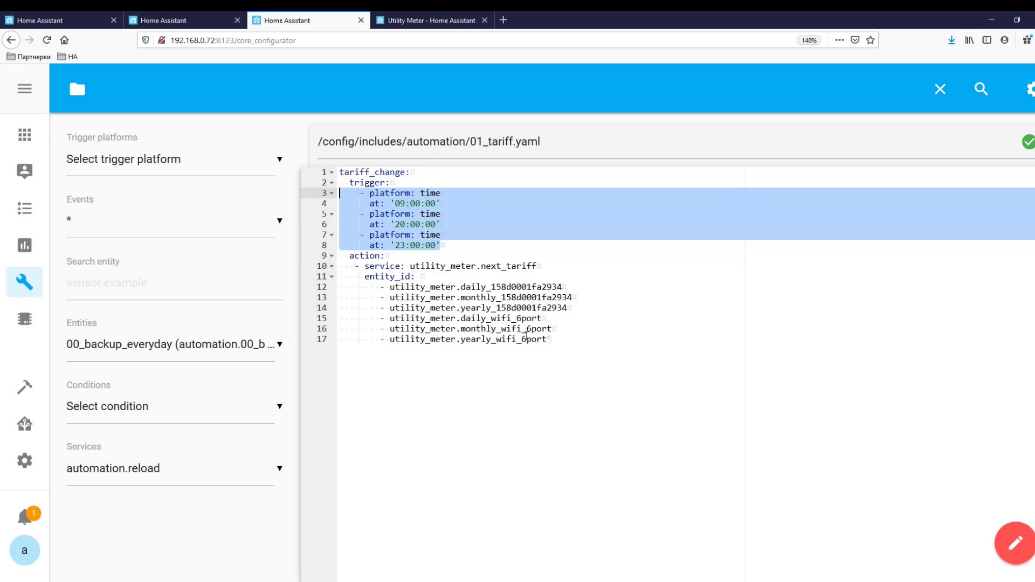
drag(574, 347, 287, 261)
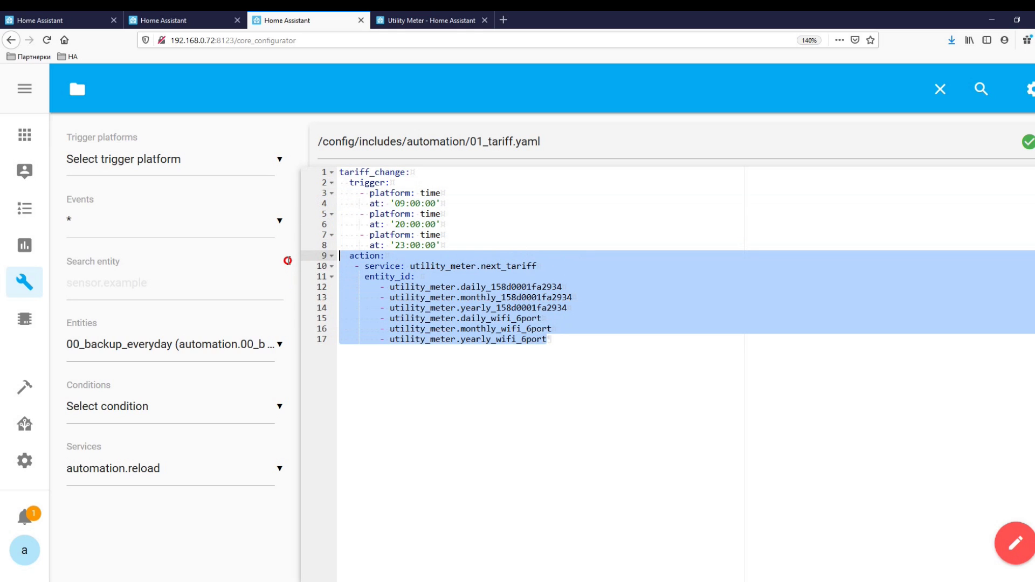
click(503, 268)
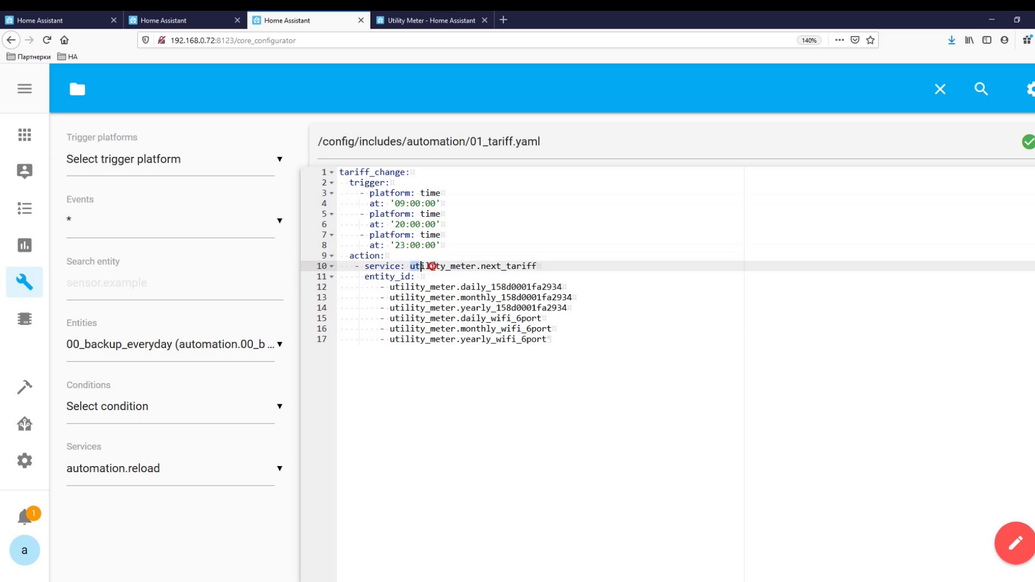
drag(431, 266, 526, 267)
drag(559, 345, 308, 291)
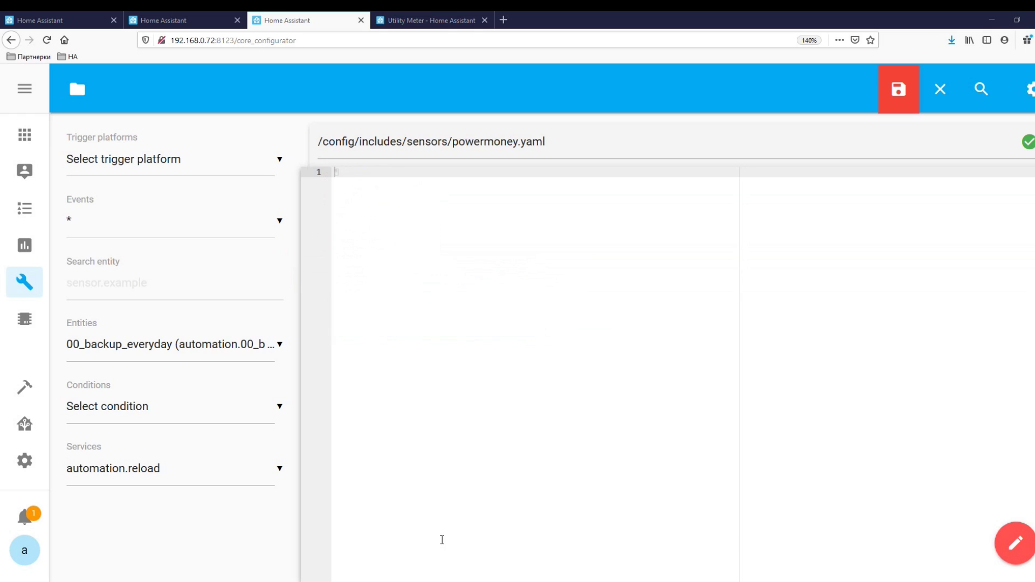
- Add template sensor money_yearly_158d0001fa2934_day to the empty powermoney.yaml, in грн, multiplying the yearly day reading by 1.68 with the mdi:square-inc-cash icon
double_click(430, 140)
shift+click(557, 151)
click(373, 183)
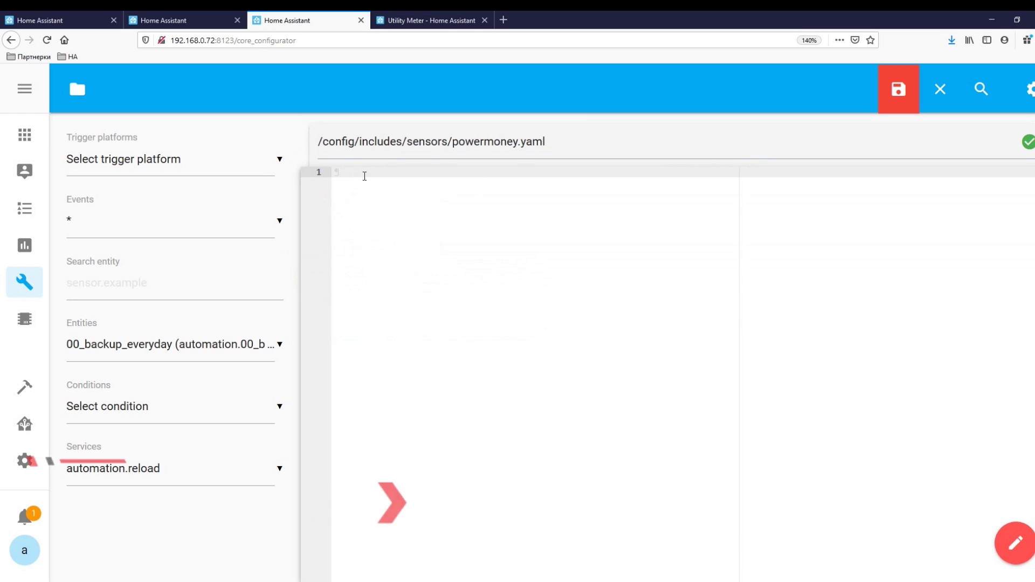
text(- platform: template     sensors:       money_yearly_158d0001fa2934_day:         friendly_name: "Стоимость по дневному тарифу за год -"         unit_of_measurement: 'грн'         value_template: "{{ (states.sensor.yearly_158d0001fa2934_day.state | float * 1.68)|round(2) }}"         icon_template: mdi:square-inc-cash)
- Review the day cost sensor's entity name, friendly name, unit, value template, 1.68 rate and icon
drag(365, 193, 519, 193)
drag(456, 203, 644, 203)
drag(381, 214, 506, 203)
drag(375, 225, 848, 225)
drag(765, 224, 788, 224)
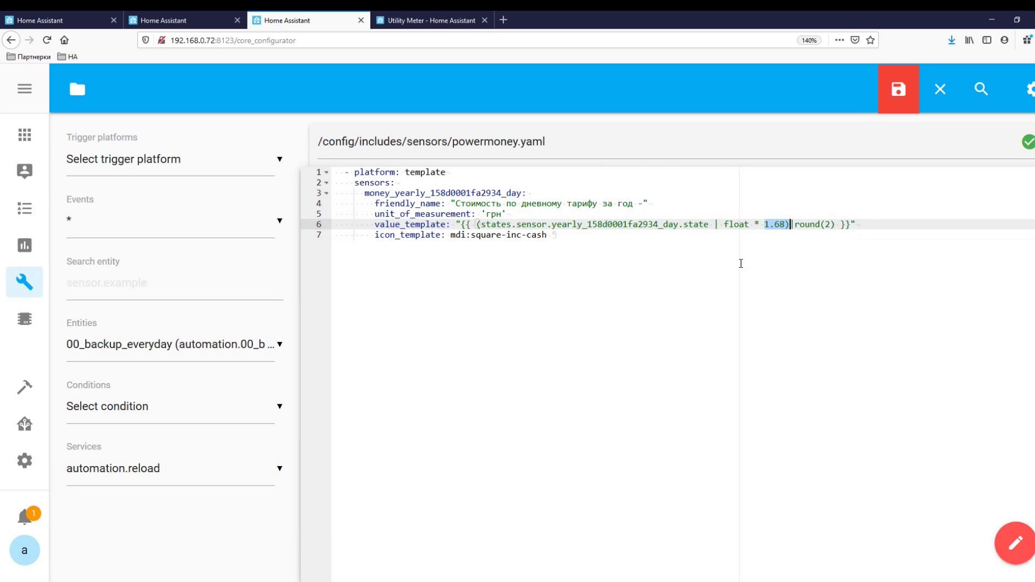
drag(546, 233, 351, 234)
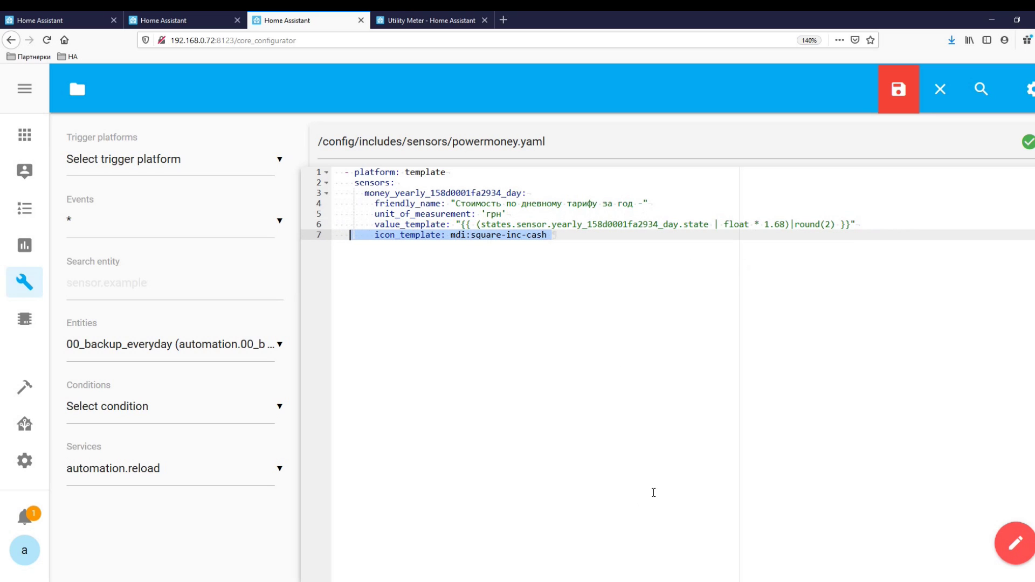
- Paste the remaining yearly cost sensors for the ZigBee plug and wifi_6port below the day sensor, and remove the surplus blank lines
click(563, 237)
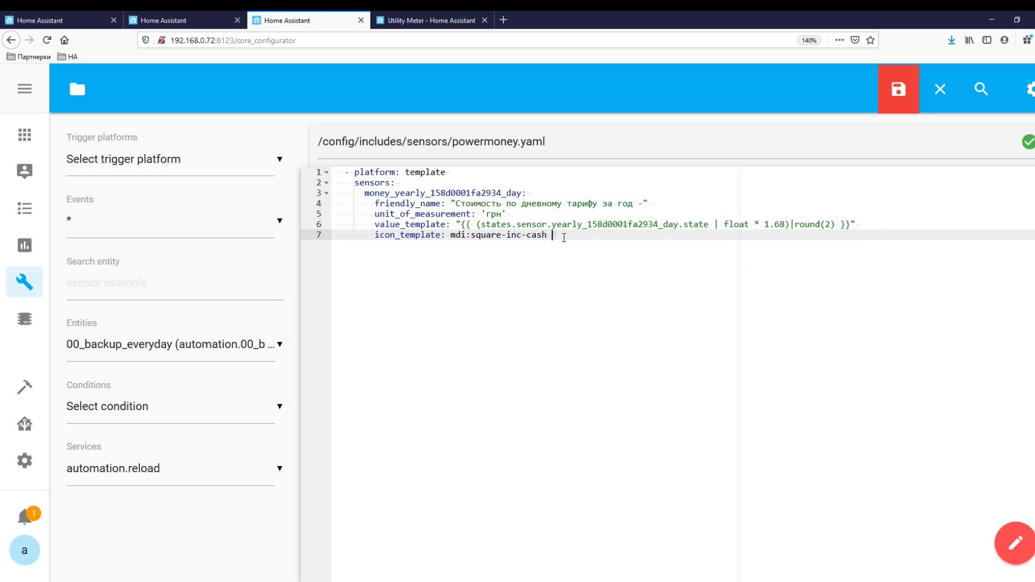
key(Return)
key(Return)
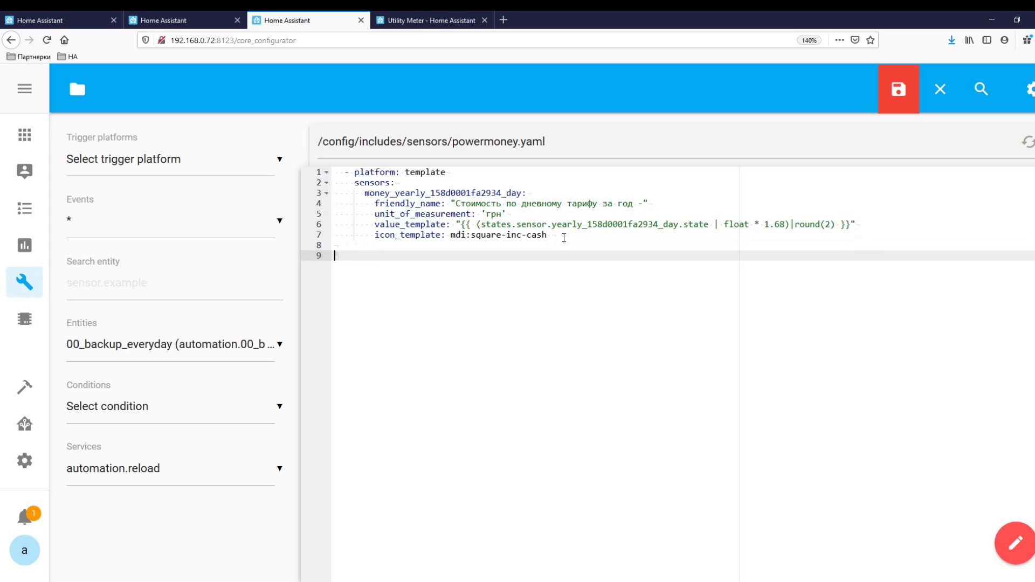
key(ctrl+v)
scroll(557, 256, up, 3)
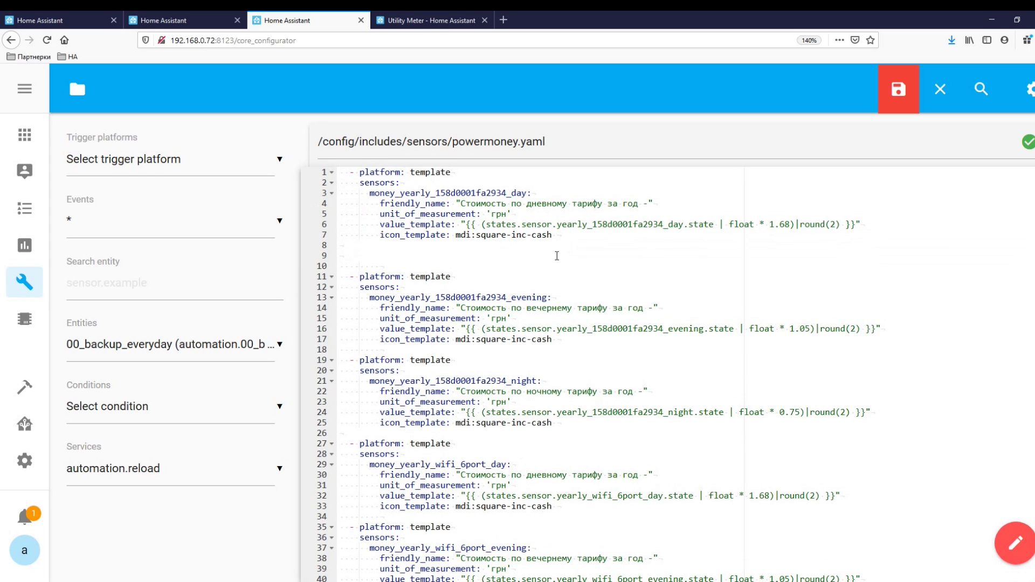
click(345, 247)
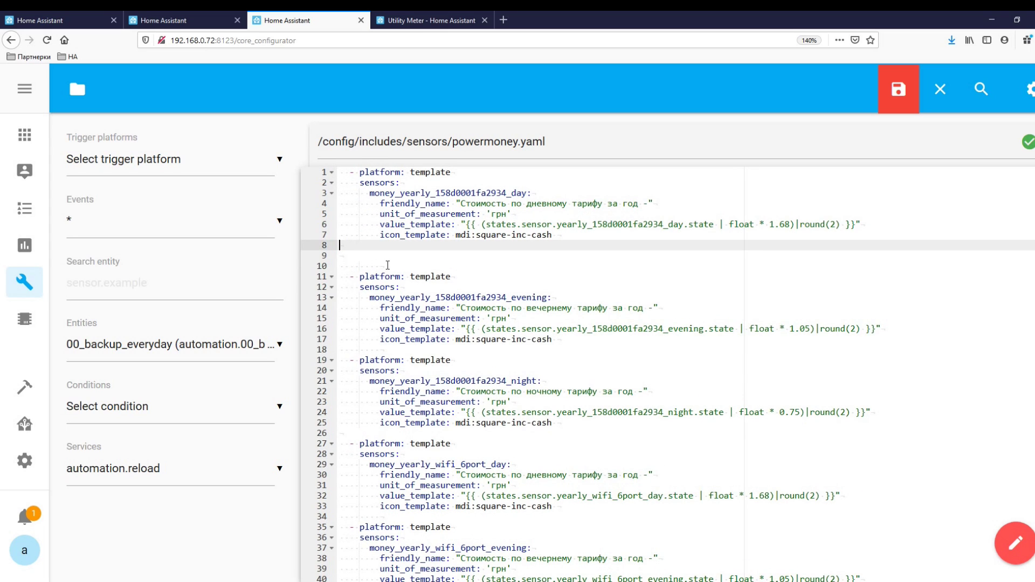
key(Delete)
key(Delete)
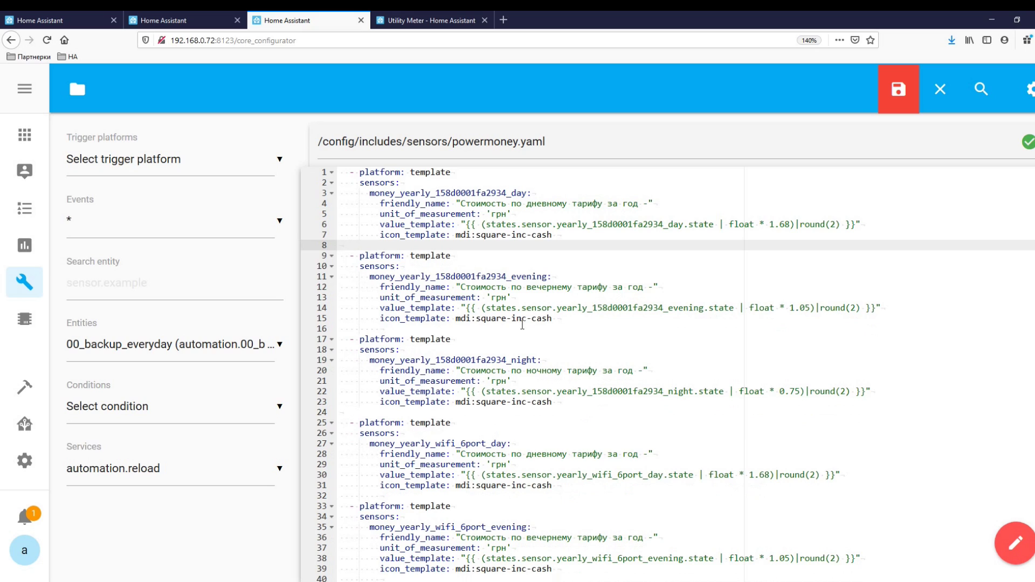
- Check the tariff rates and friendly names of the evening, night and wifi_6port cost sensors, and save powermoney.yaml
drag(792, 308, 811, 308)
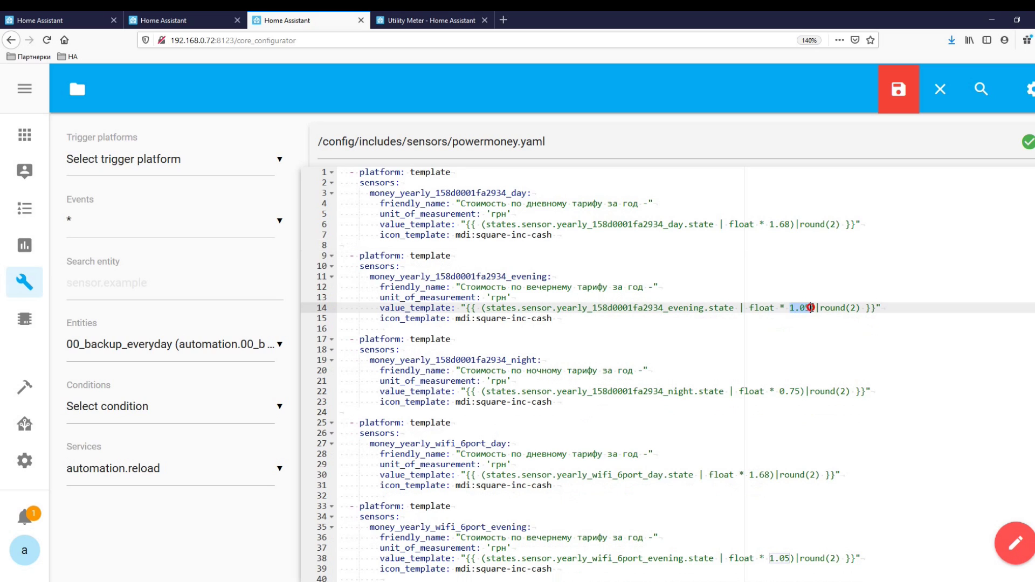
mouse_move(780, 391)
mouse_down()
mouse_move(802, 392)
mouse_move(763, 400)
mouse_move(775, 400)
mouse_up()
scroll(796, 415, down, 3)
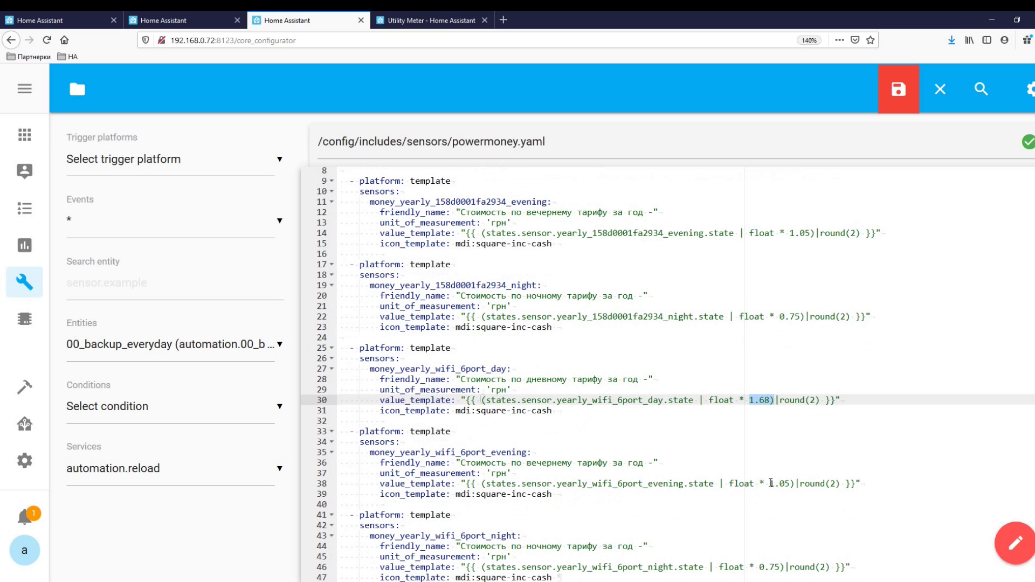
drag(771, 483, 795, 484)
drag(527, 462, 572, 462)
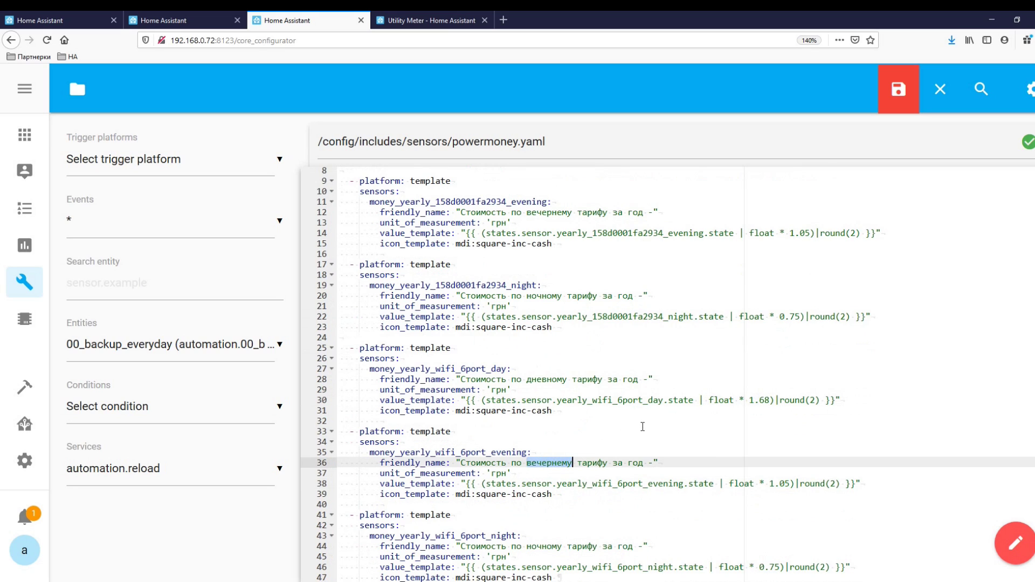
drag(760, 567, 782, 567)
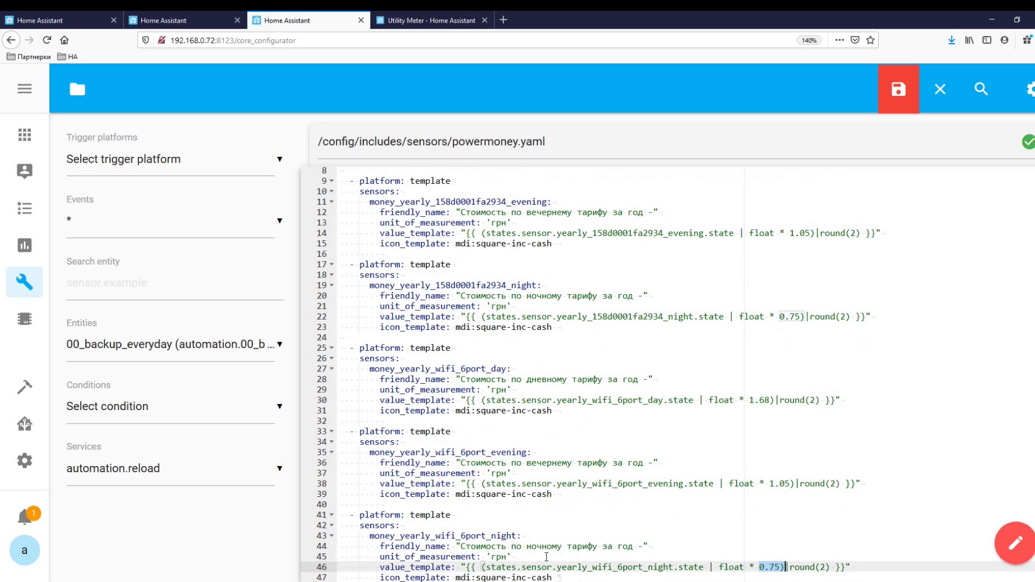
drag(529, 548, 562, 547)
click(900, 105)
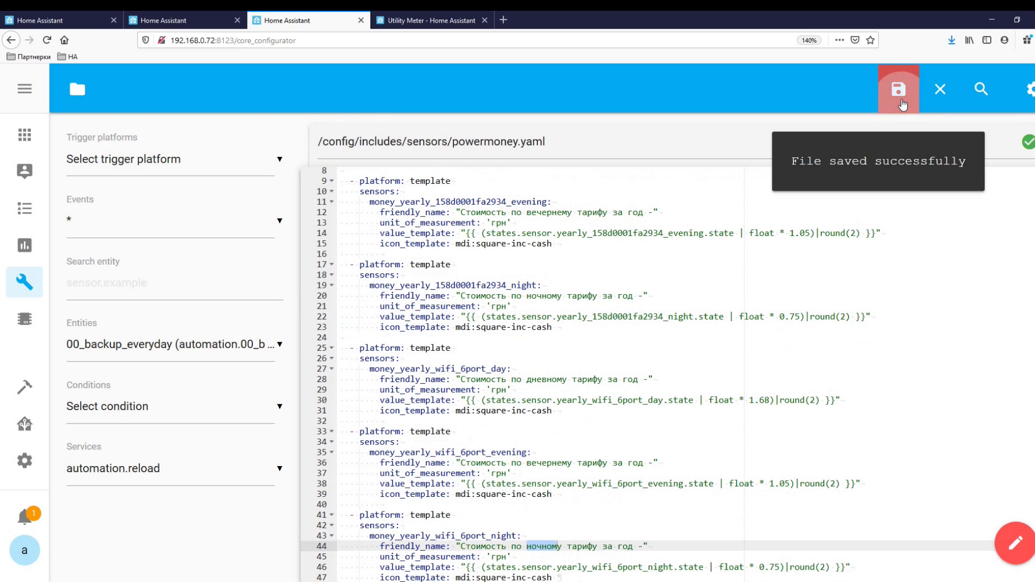
- Validate the configuration in the server control settings and bring the server restart options into view
click(24, 460)
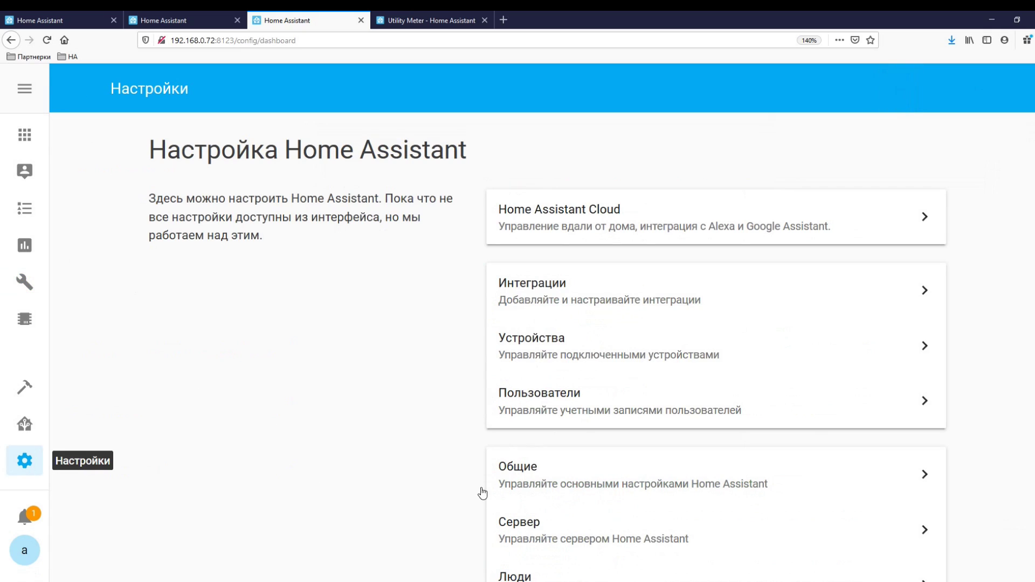
click(527, 531)
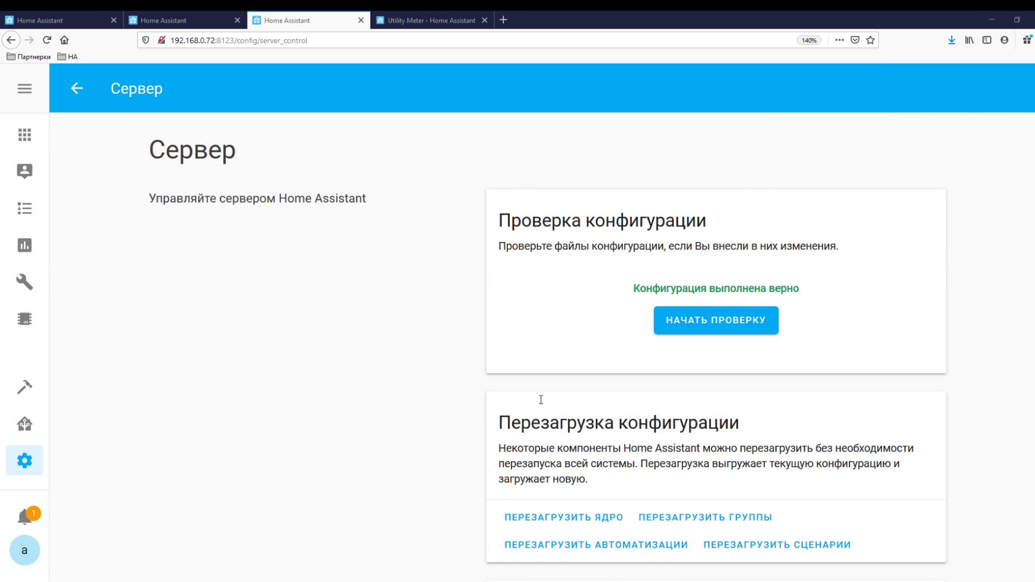
scroll(805, 545, down, 3)
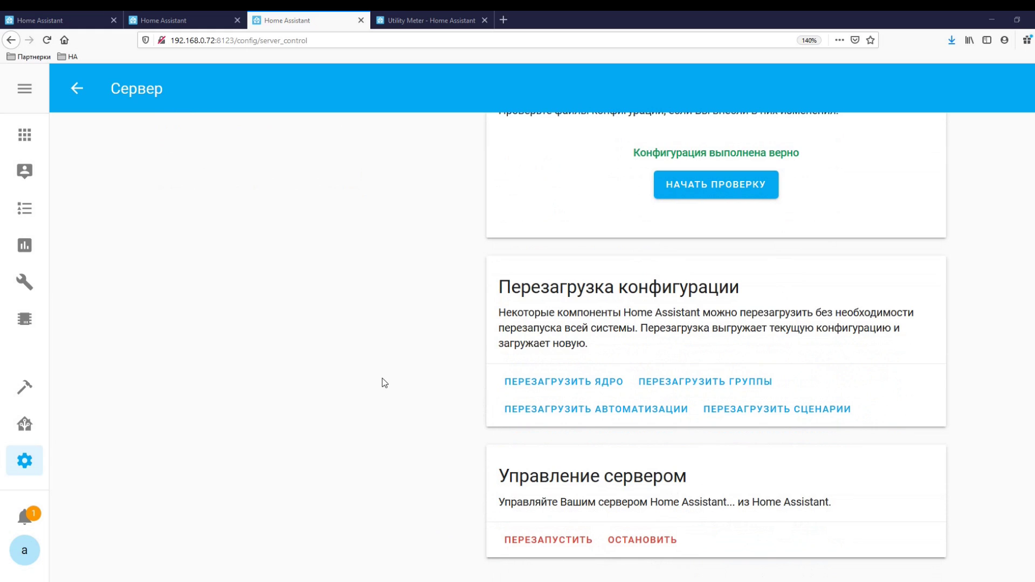
- Filter the developer tools' entity states by sensor.money_yearly
click(24, 387)
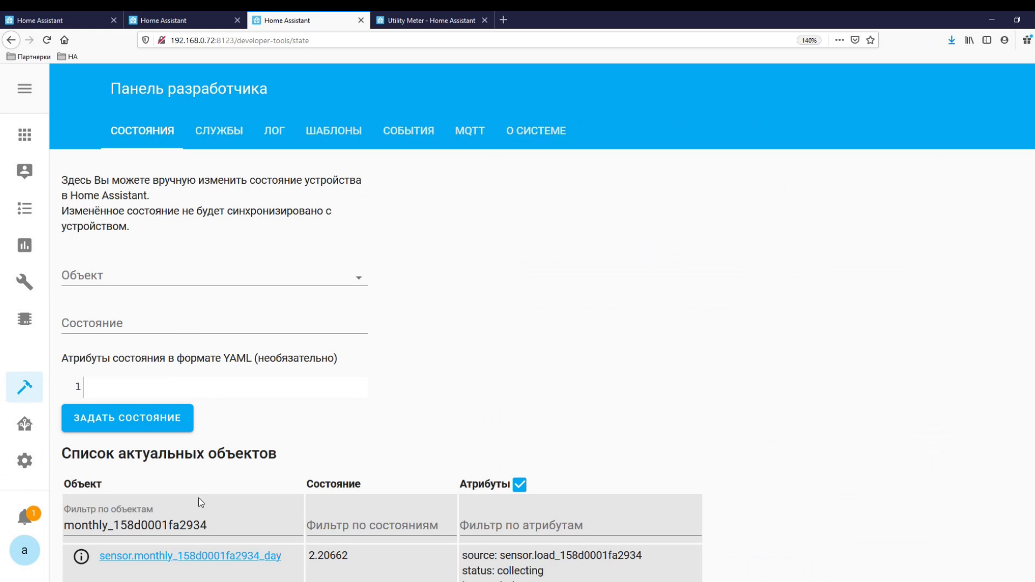
double_click(182, 522)
key(End)
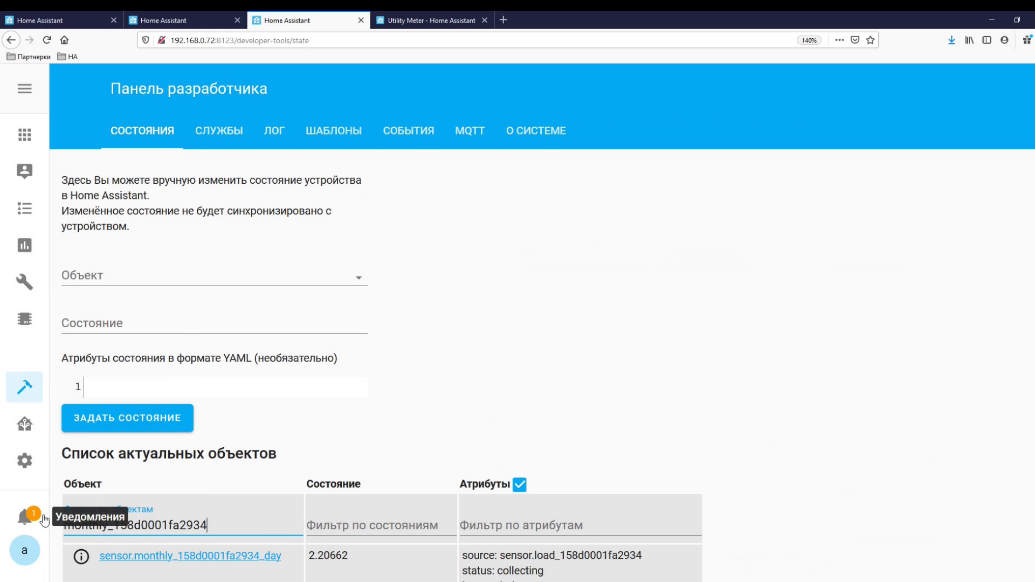
key(ctrl+a)
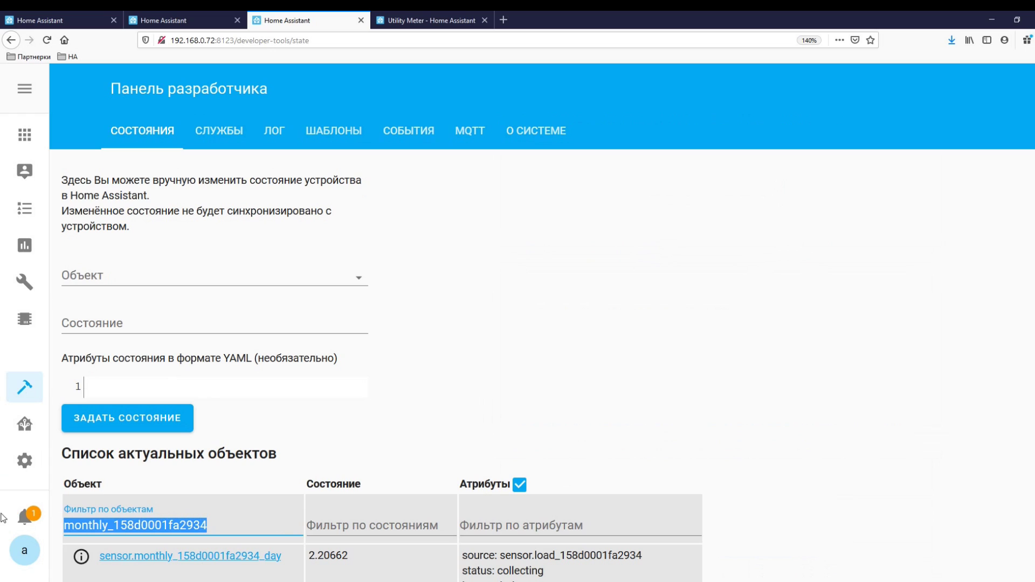
text(sensor.money_yearly)
scroll(386, 259, down, 5)
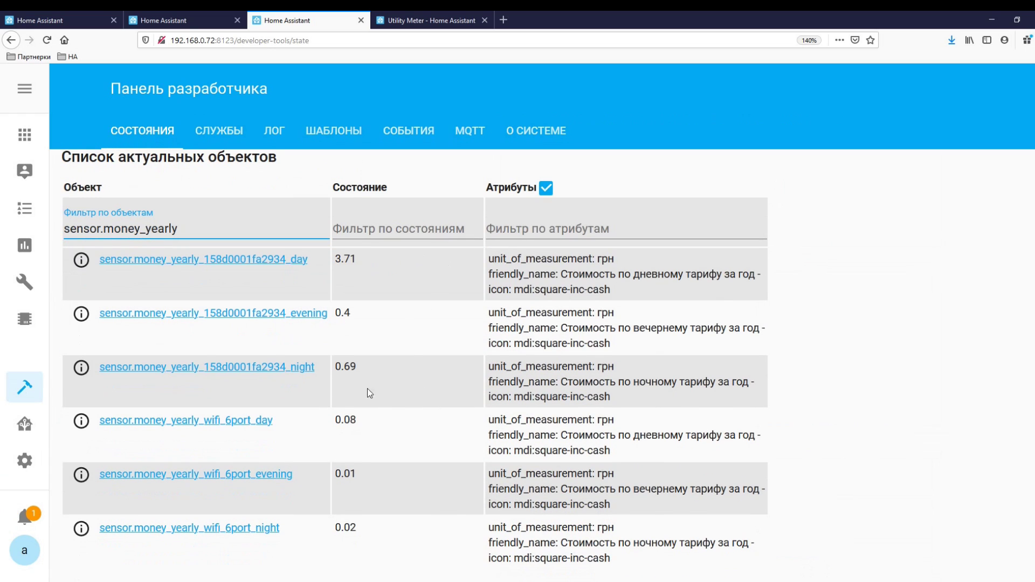
- Examine the yearly cost values of the ZigBee plug and wifi_6port sensors for each tariff
drag(345, 259, 356, 260)
drag(341, 313, 354, 316)
click(343, 420)
drag(334, 474, 386, 484)
click(339, 528)
- Add template sensor load_total_energy to global.yaml, summing load_158d0001fa2934 and load_wifi_6port in кВт rounded to 6, save, and review both source sensors
key(ctrl+Page_Up)
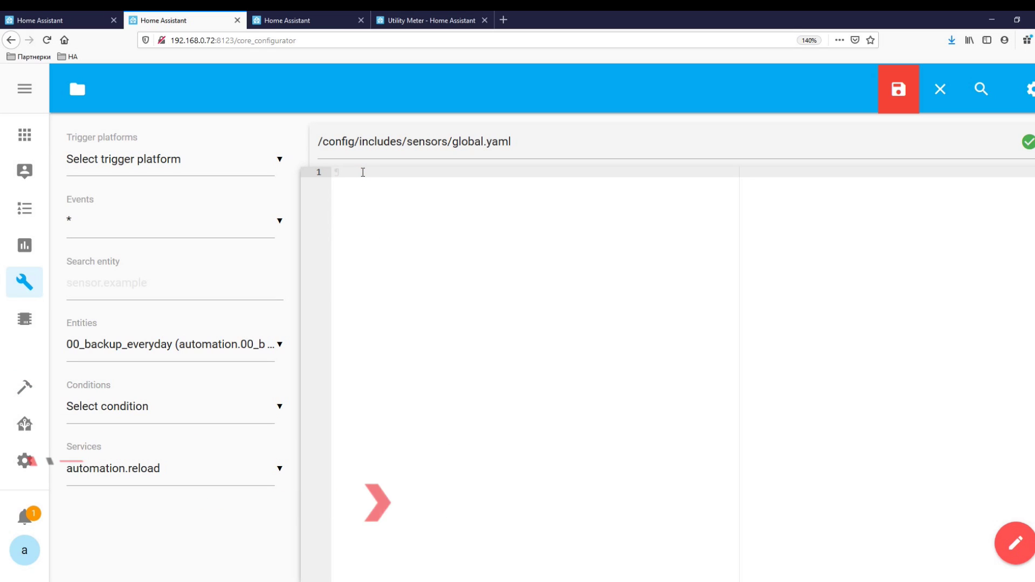
text(- platform: template     sensors:       load_total_energy:         friendly_name: 'Суммарное потребление'         unit_of_measurement: "кВт"         icon_template: mdi:sigma         value_template:          "{{ ((states.sensor.load_158d0001fa2934.state | float) +               (states.sensor.load_wifi_6port.state | float)) | round(6) }}")
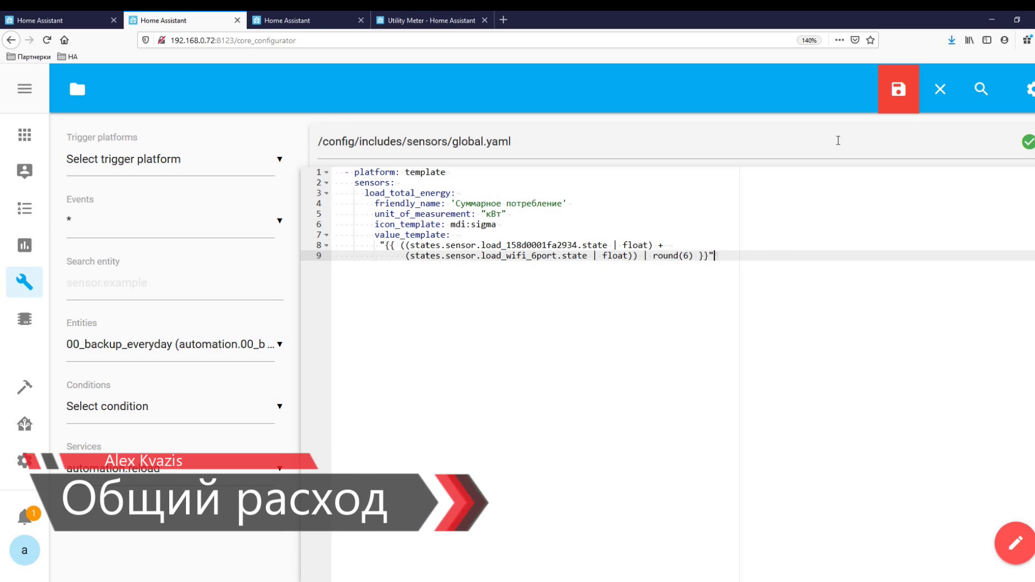
click(893, 95)
drag(411, 246, 594, 247)
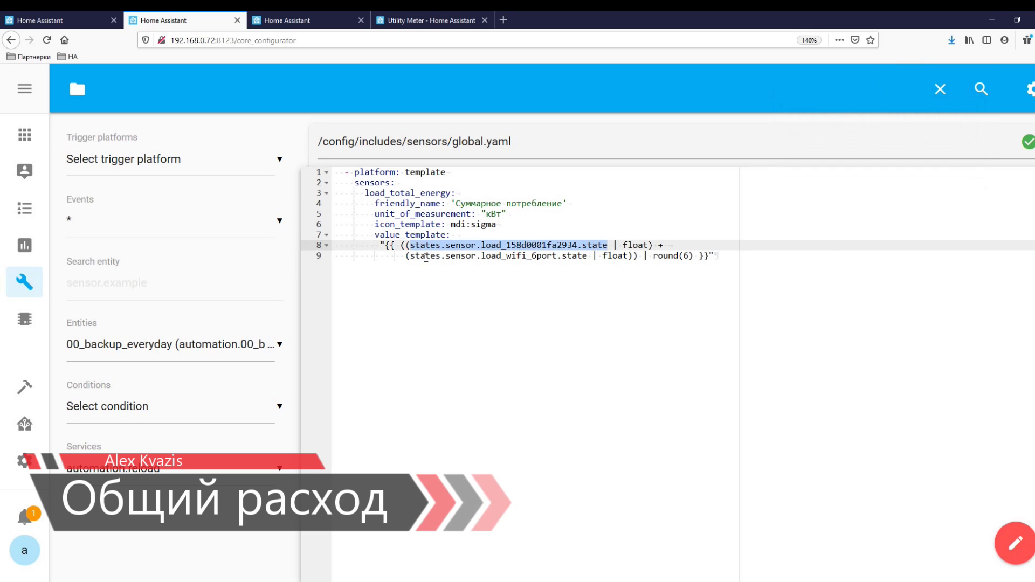
drag(410, 256, 588, 257)
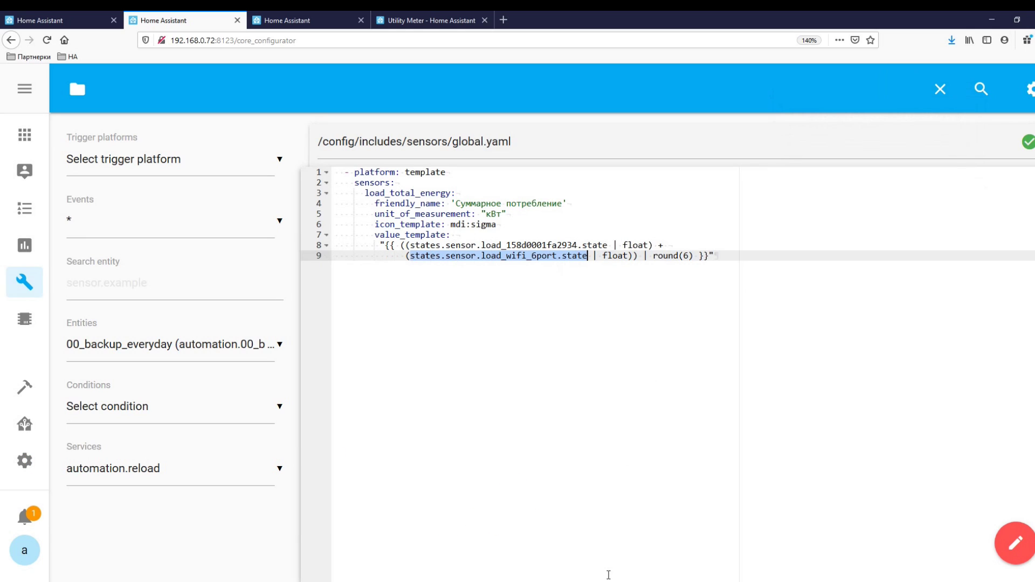
- Filter the developer tools' entity states by load_total_energy and check the sensor's state value
key(End)
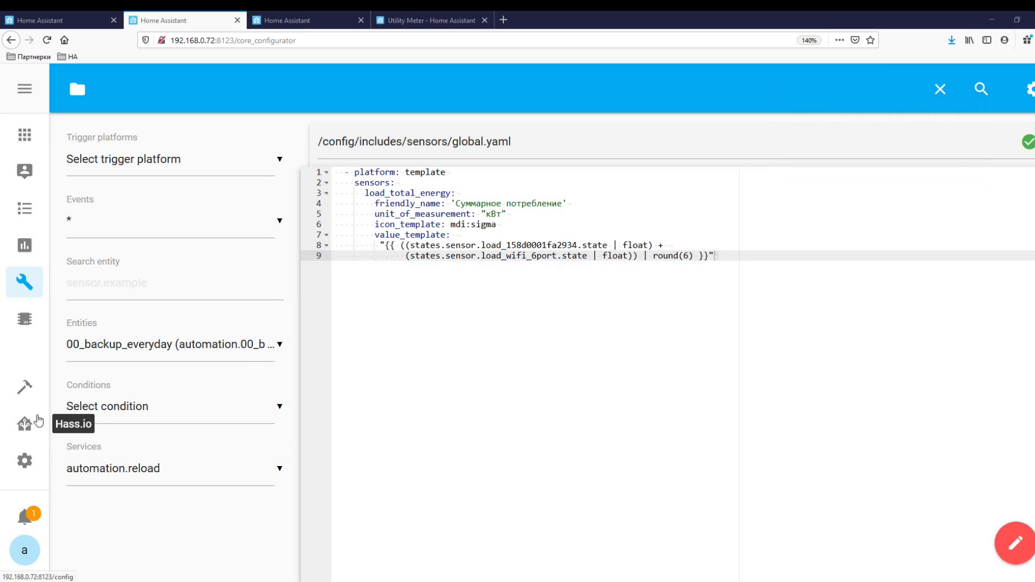
click(29, 391)
click(141, 134)
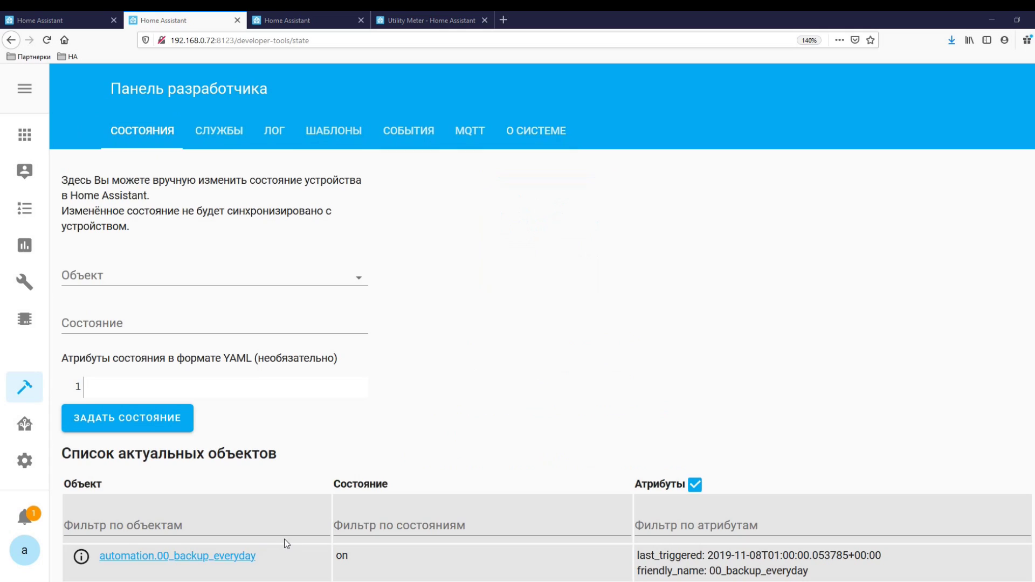
click(230, 524)
text(load_total_energy)
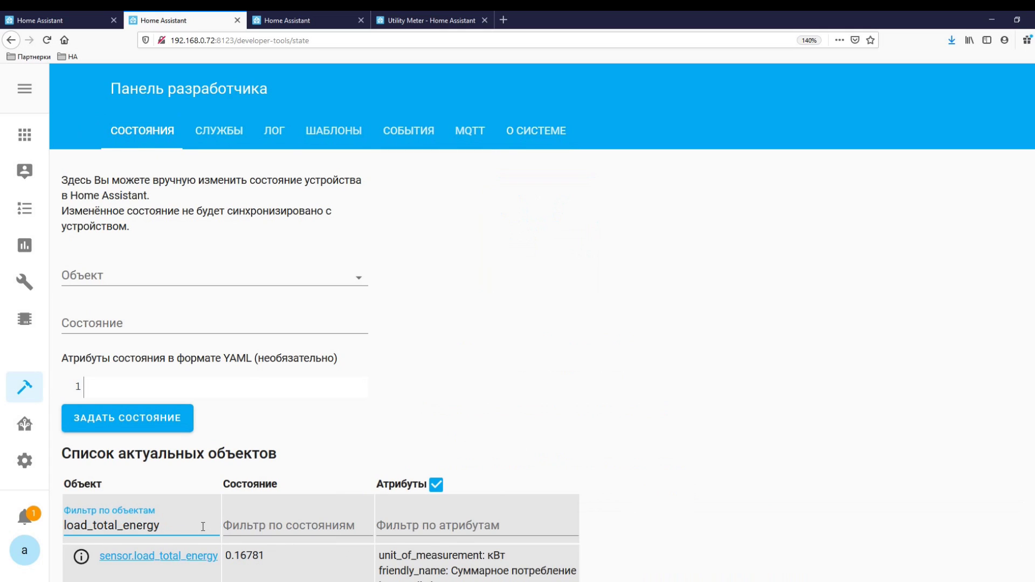
scroll(381, 374, down, 1)
double_click(286, 518)
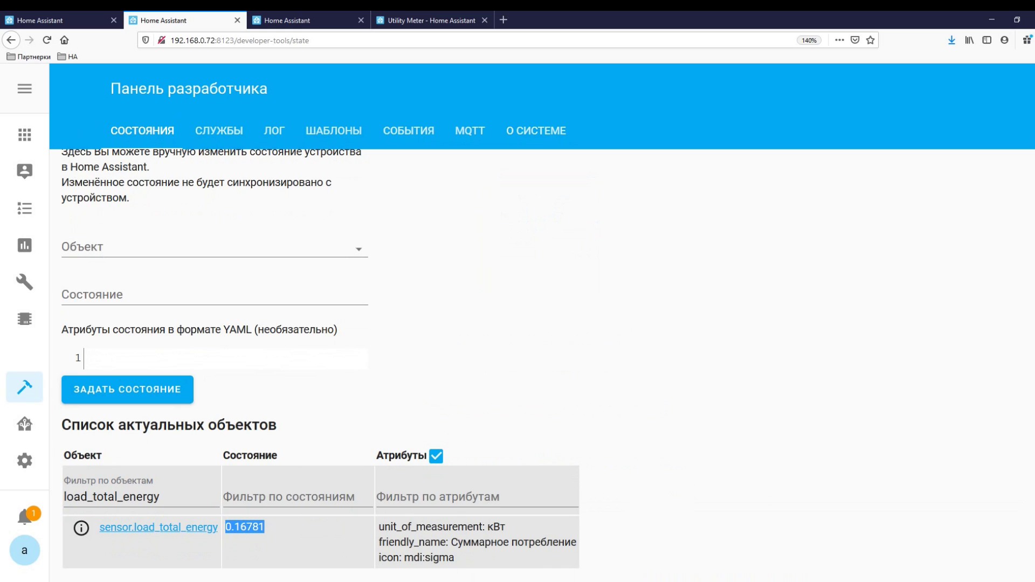
- Add script utility_meter_reset to scripts/utility_meter.yaml, calling utility_meter.reset for utility_meter.daily_158d0001fa2934 and utility_meter.daily_wifi_6port
click(22, 282)
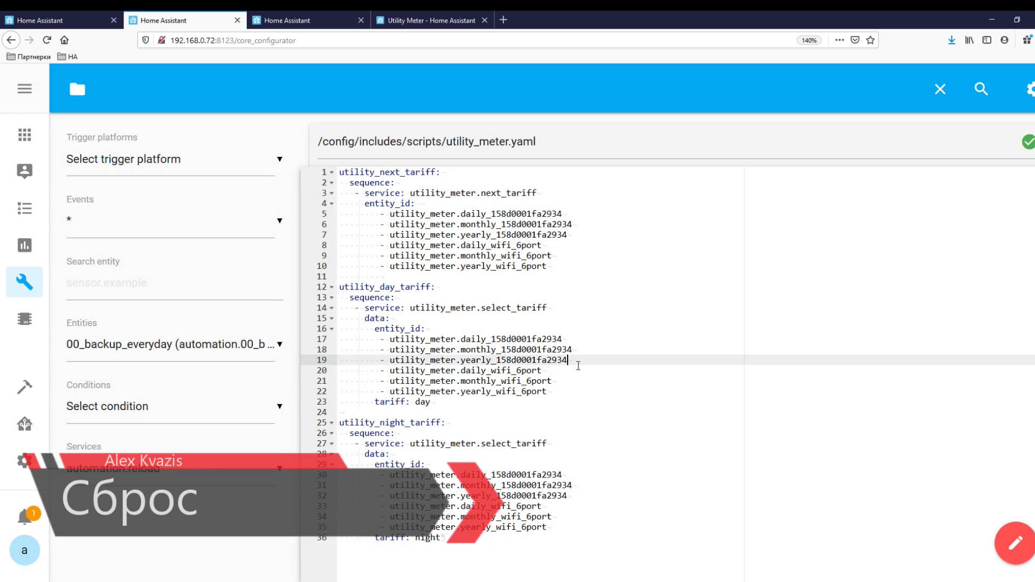
click(456, 541)
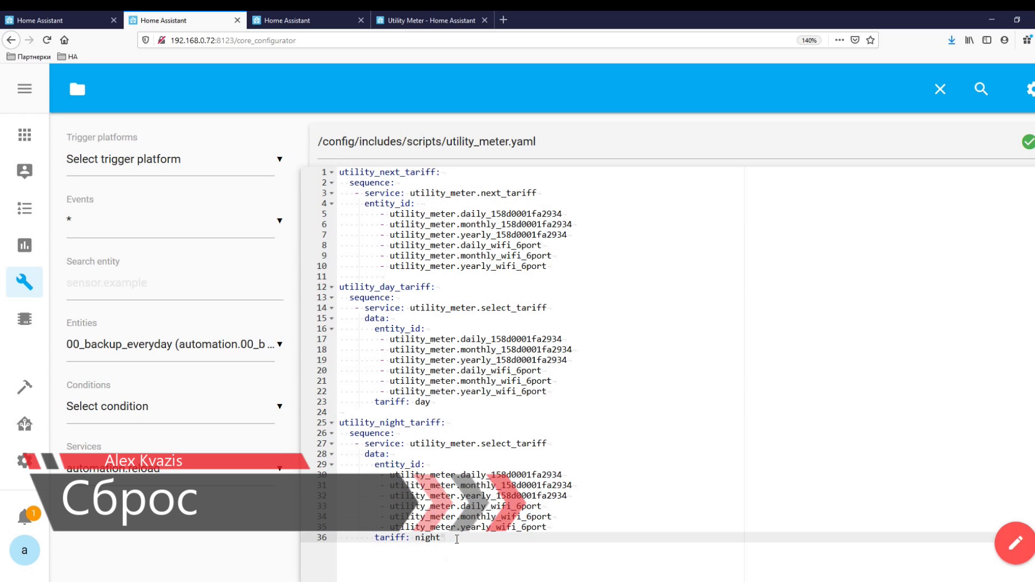
key(Return)
key(Return)
key(BackSpace)
key(BackSpace)
key(BackSpace)
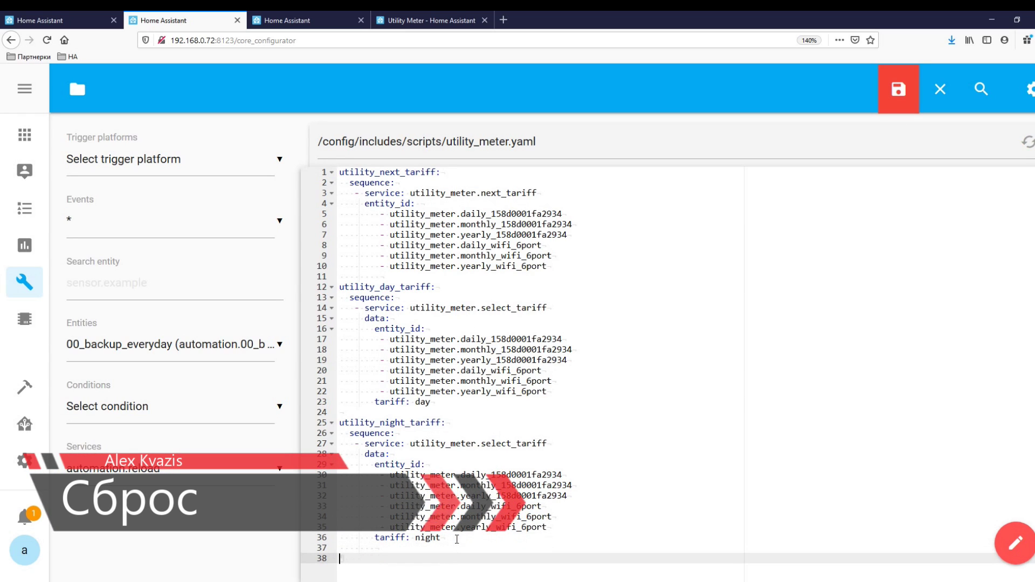
text(utility_meter_reset:   sequence:    - service: utility_meter.reset      data:        entity_id:         - utility_meter.daily_158d0001fa2934         - utility_meter.daily_wifi_6port)
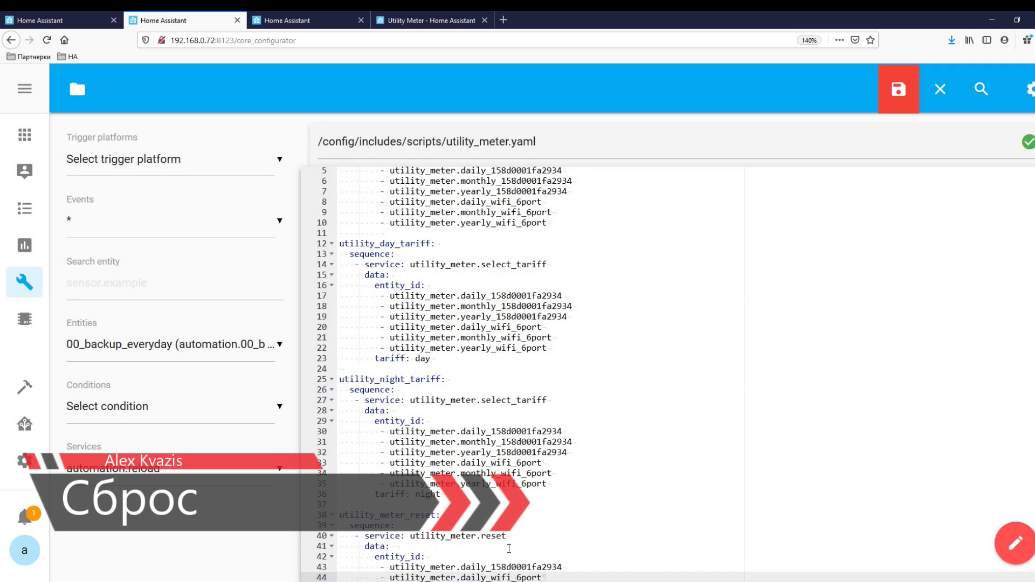
- Review the reset service and its two daily meters, add blank lines below the script, and save utility_meter.yaml
drag(507, 537, 422, 537)
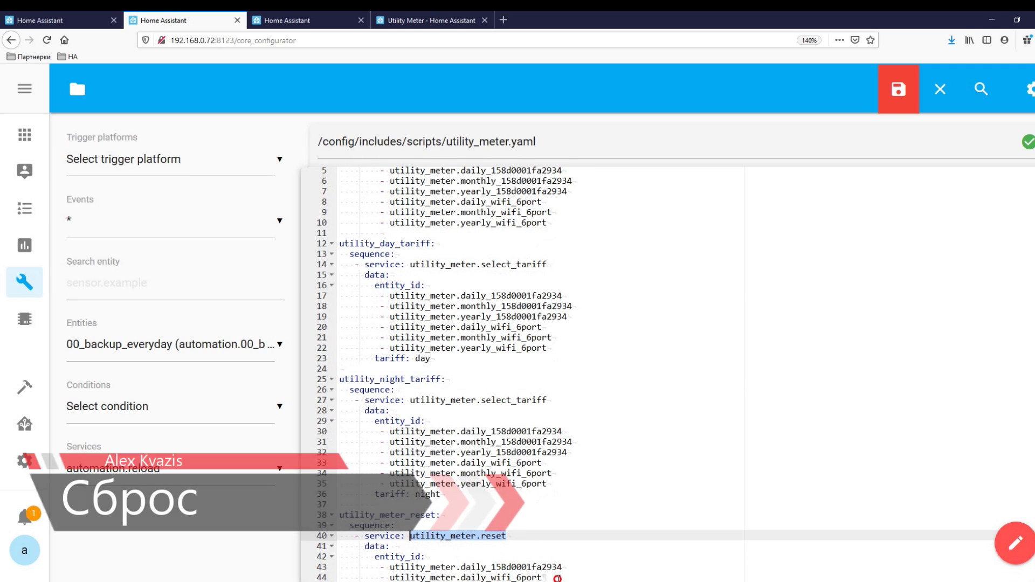
click(570, 567)
key(Return)
key(Return)
key(Return)
key(Return)
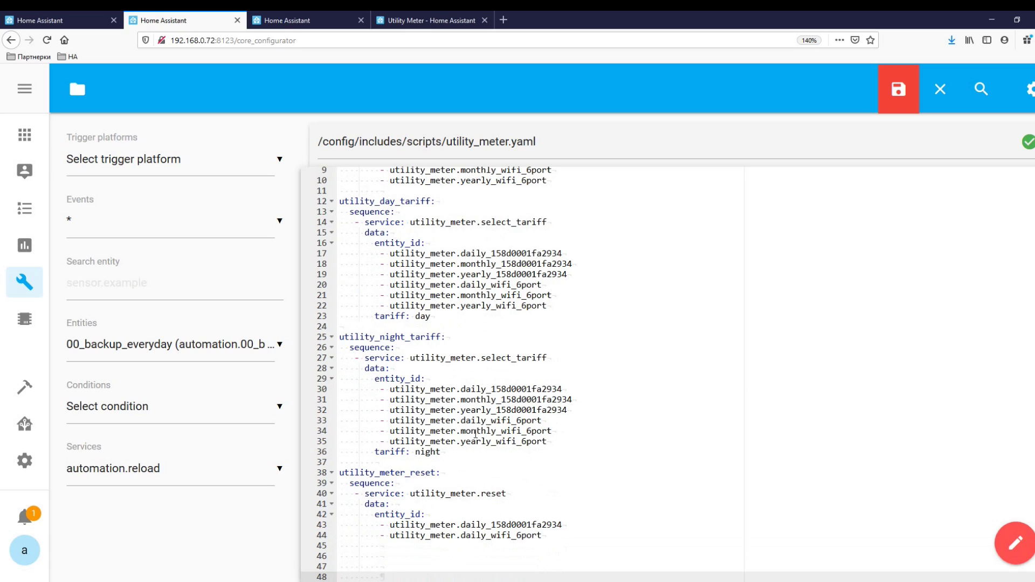
drag(517, 494, 407, 495)
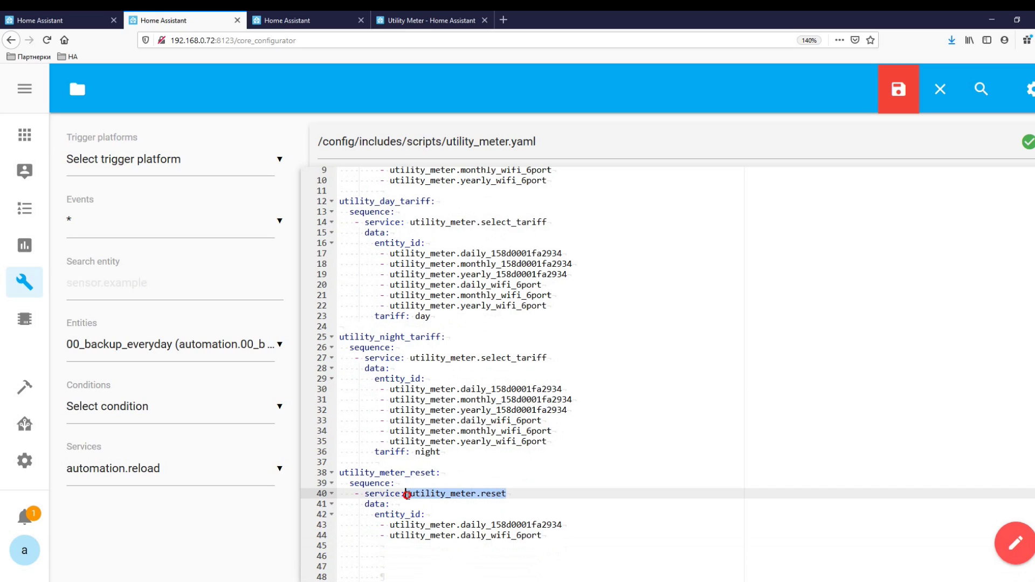
drag(543, 536, 348, 526)
click(909, 102)
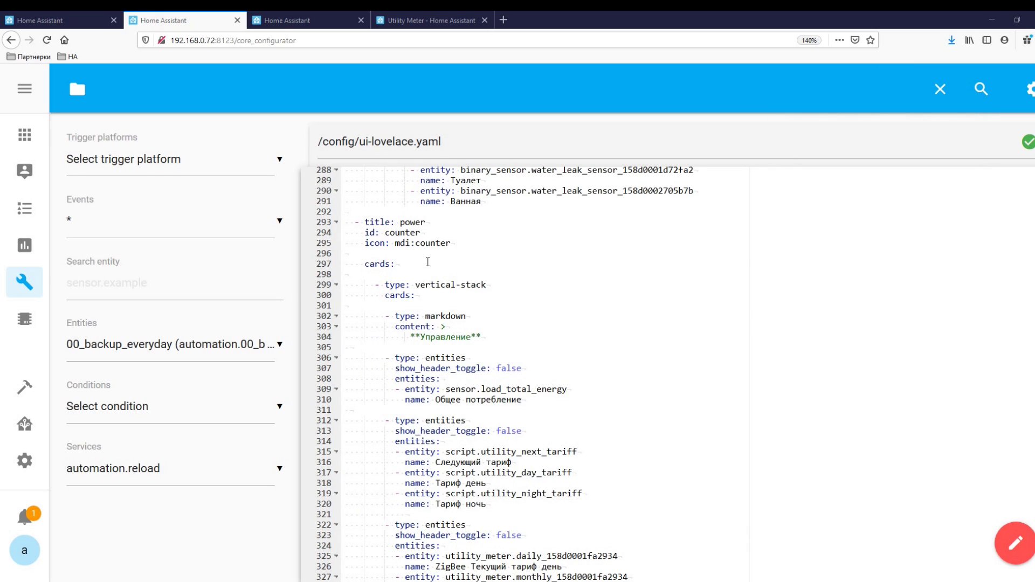
- Examine the power view's card definitions in ui-lovelace.yaml, from its title through the Wi-Fi tariff entities
click(421, 253)
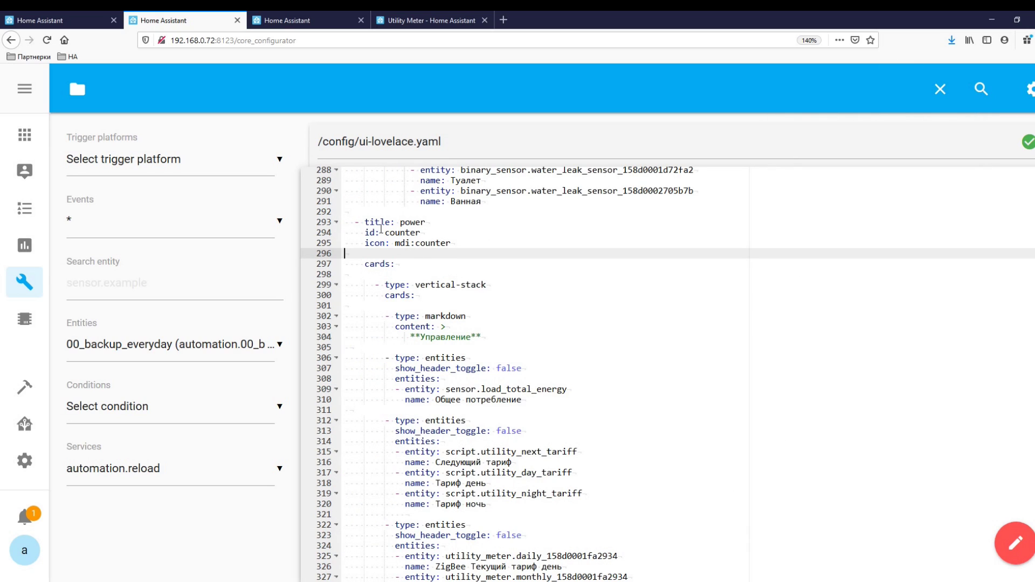
drag(348, 222, 546, 463)
scroll(351, 300, down, 10)
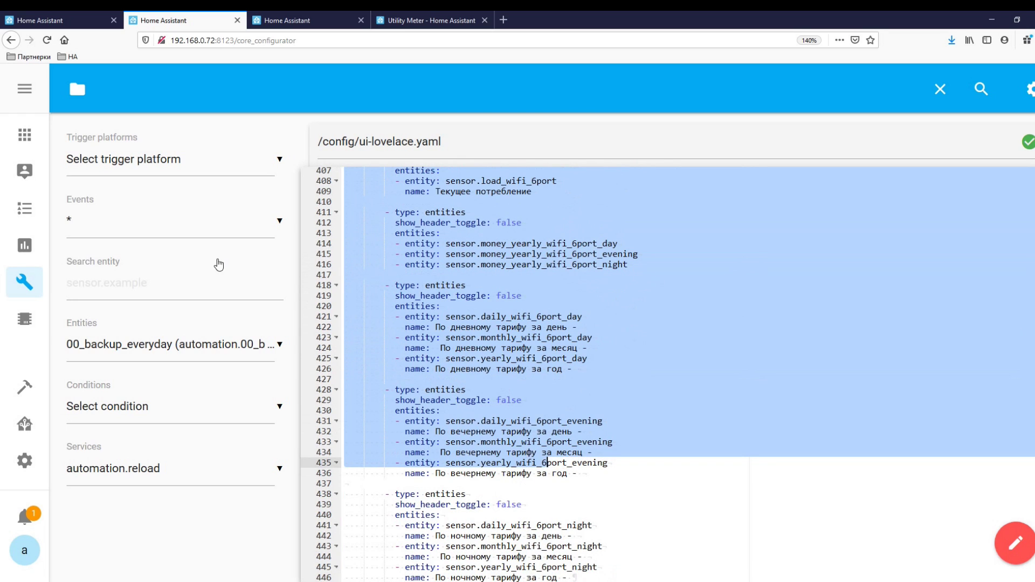
- Reload the Lovelace dashboard, show its counter view, and refresh the changed configuration
click(24, 134)
click(48, 40)
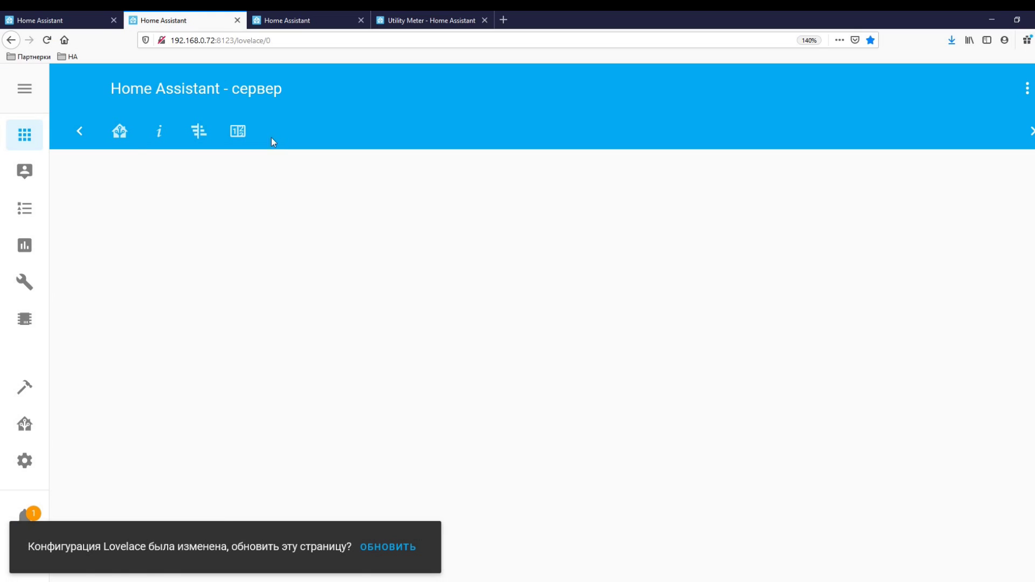
click(242, 135)
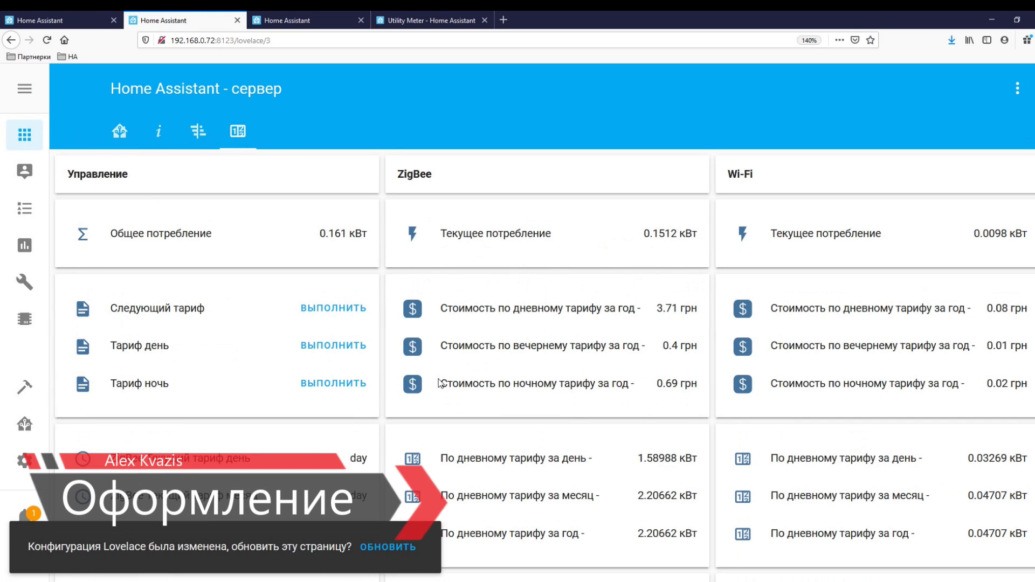
click(407, 548)
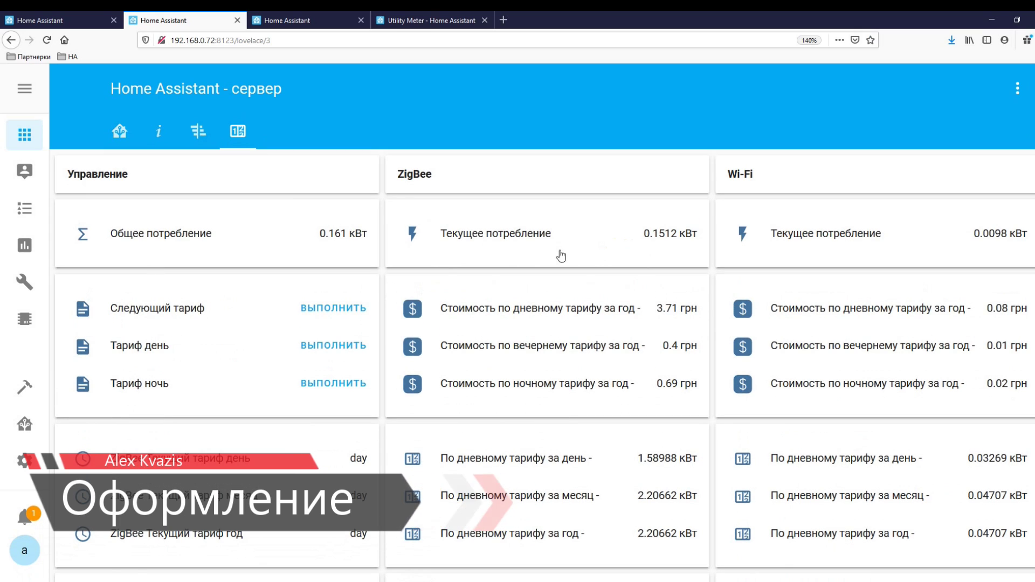
- Review the ZigBee daily consumption for the day tariff and run the Сброс счетчиков script from the dashboard
scroll(650, 333, down, 5)
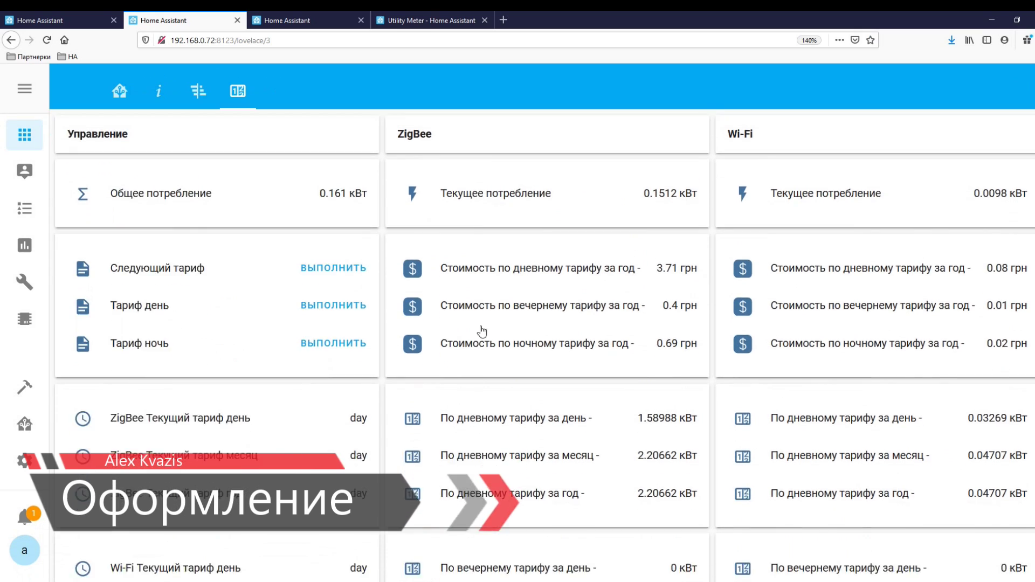
scroll(664, 332, up, 5)
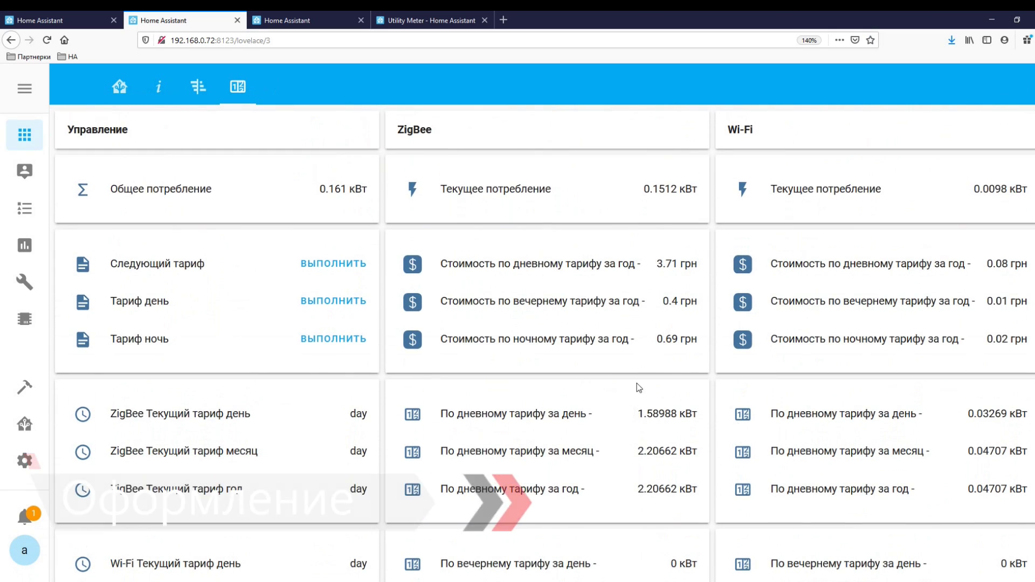
drag(644, 413, 694, 410)
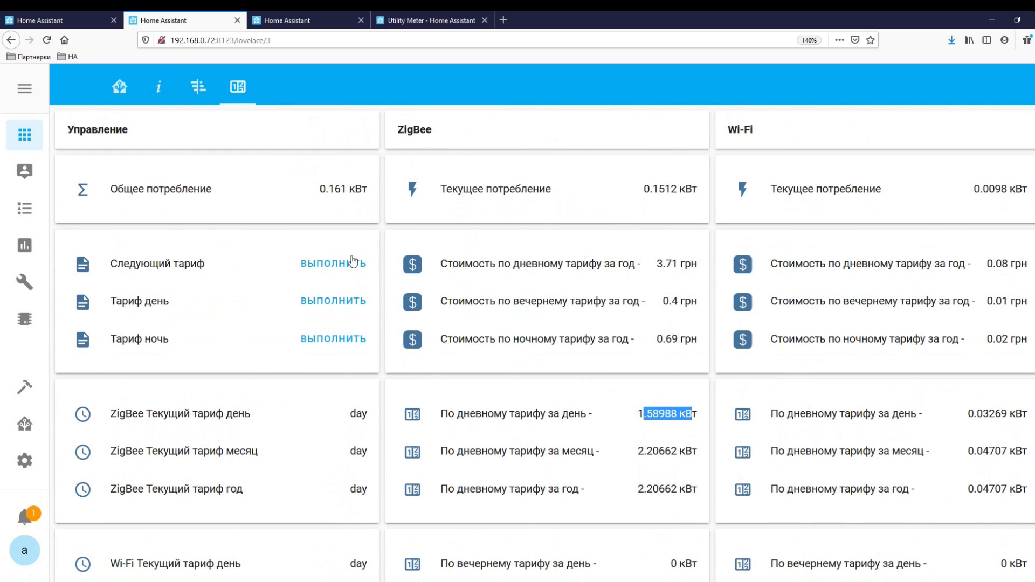
scroll(407, 415, down, 5)
click(350, 467)
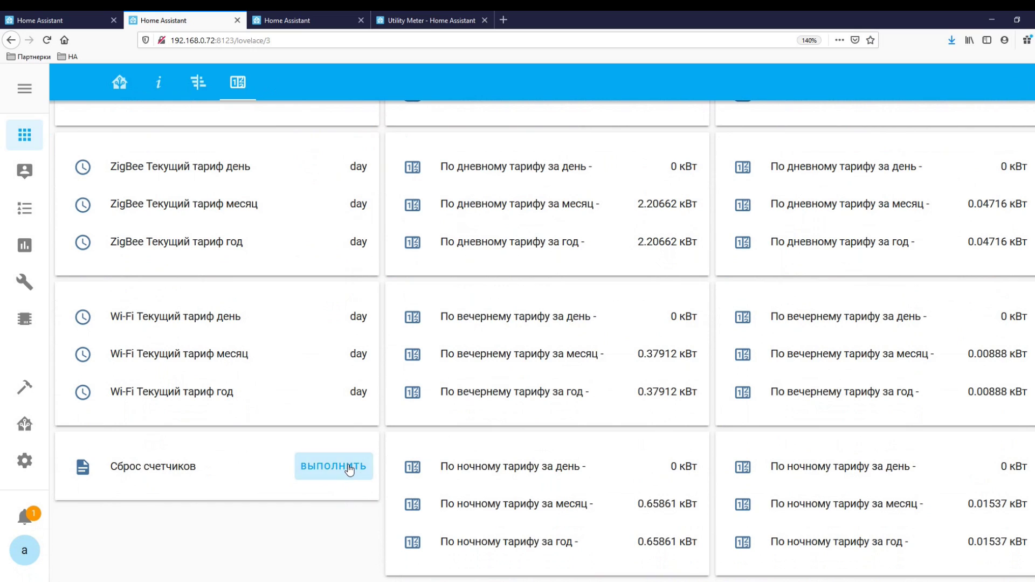
- Check the daily evening and night tariff meters for ZigBee and the daily night meter for Wi-Fi
click(666, 317)
click(672, 471)
drag(673, 468, 694, 468)
drag(1004, 467, 1022, 467)
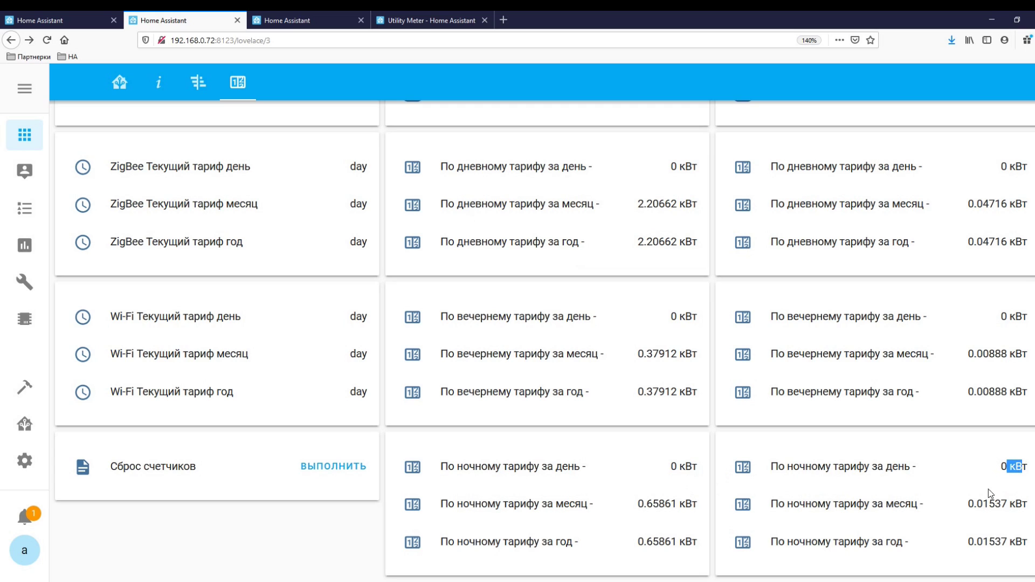
- Compare the Wi-Fi and ZigBee current loads with Общее потребление, view the total's history graph, and close it
scroll(583, 471, up, 5)
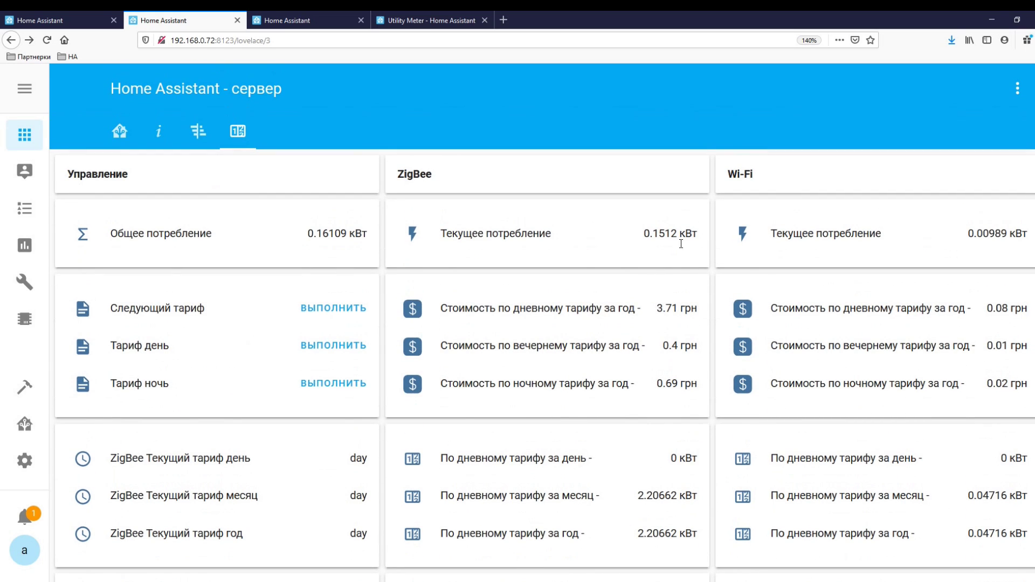
double_click(978, 231)
drag(650, 234, 664, 234)
drag(314, 233, 337, 234)
click(337, 233)
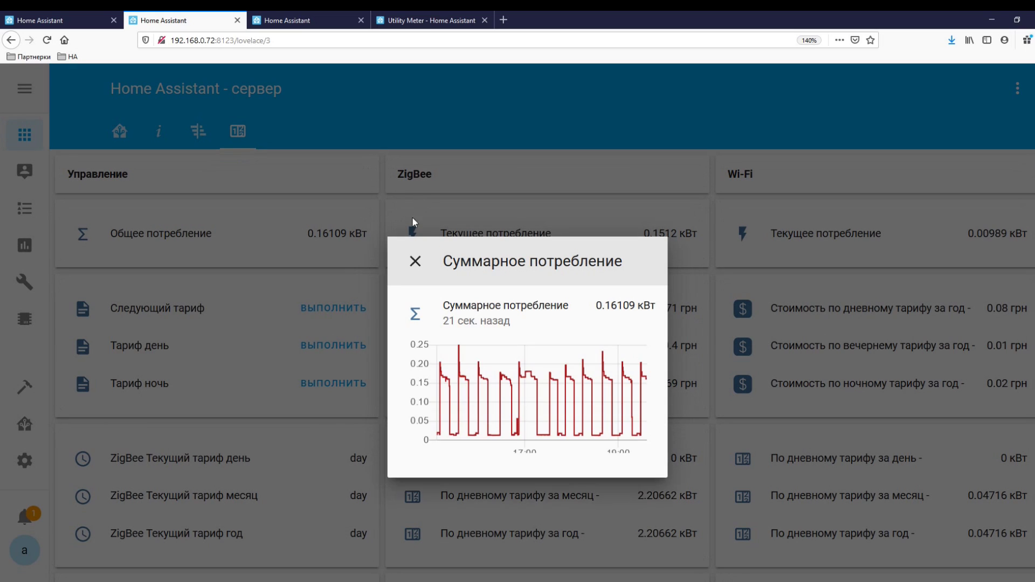
click(415, 262)
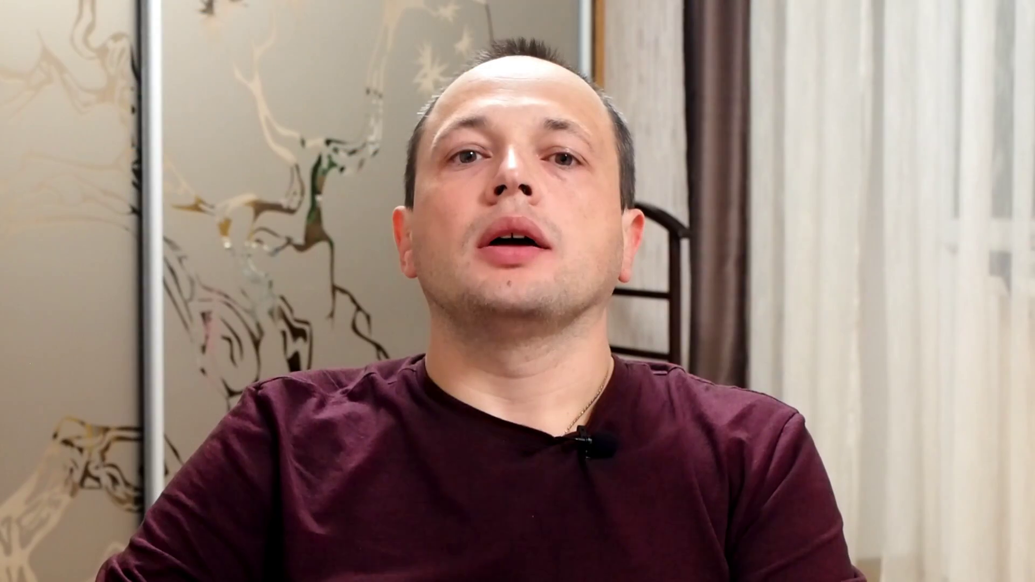